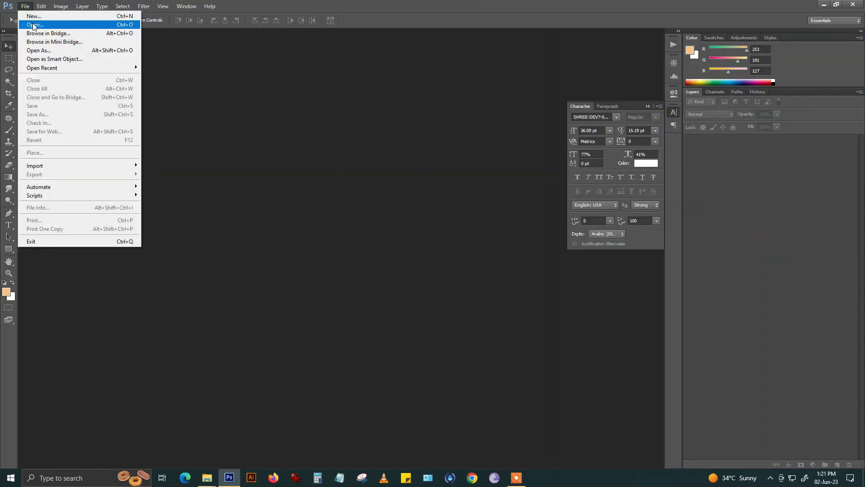
{"action": "left_click", "coordinate": [33, 25]}
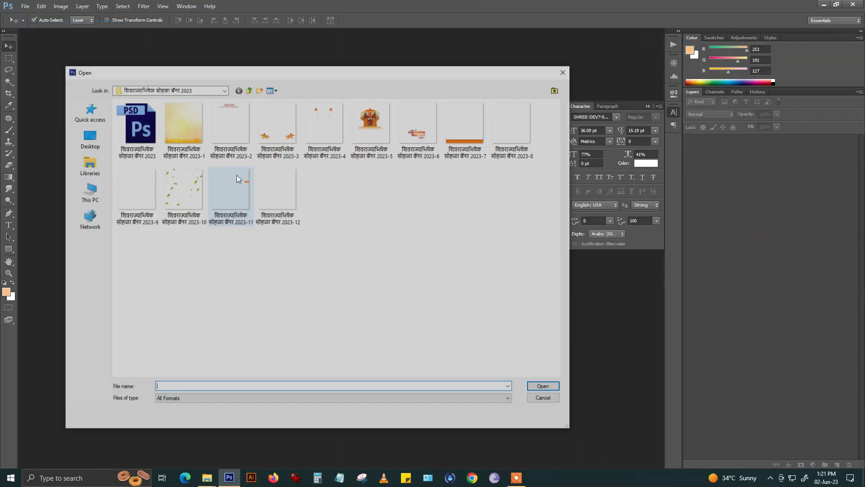
{"action": "left_click", "coordinate": [191, 129]}
{"action": "right_click", "coordinate": [190, 129]}
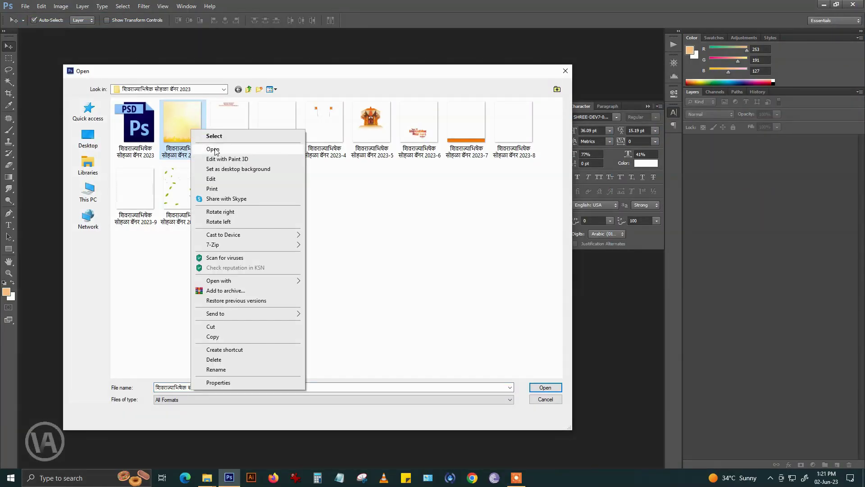
{"action": "left_click", "coordinate": [216, 149]}
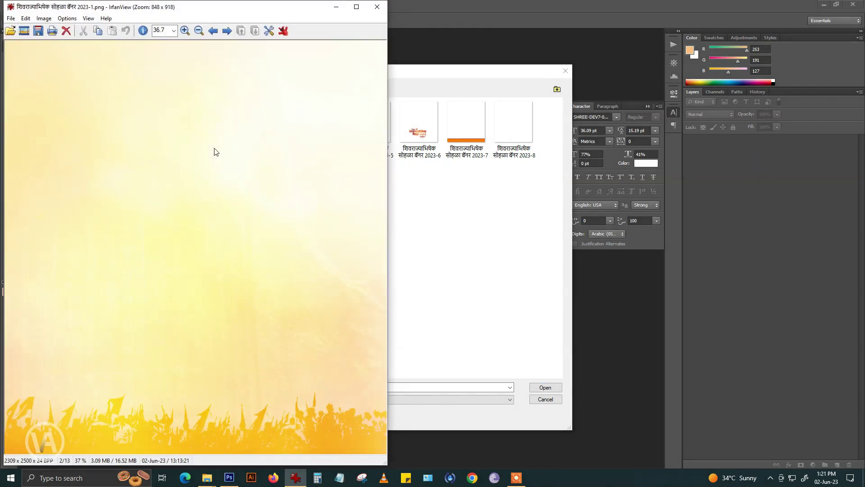
{"action": "scroll", "coordinate": [214, 149], "scroll_direction": "down", "scroll_amount": 1}
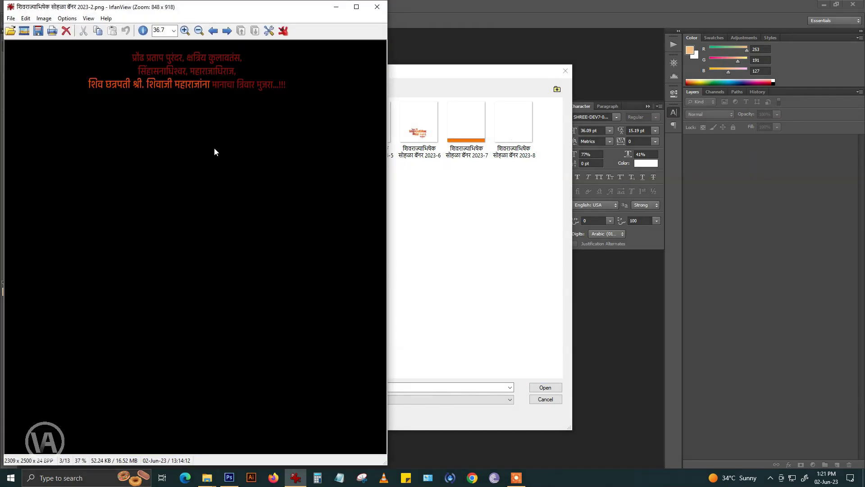
{"action": "scroll", "coordinate": [214, 148], "scroll_direction": "down", "scroll_amount": 1}
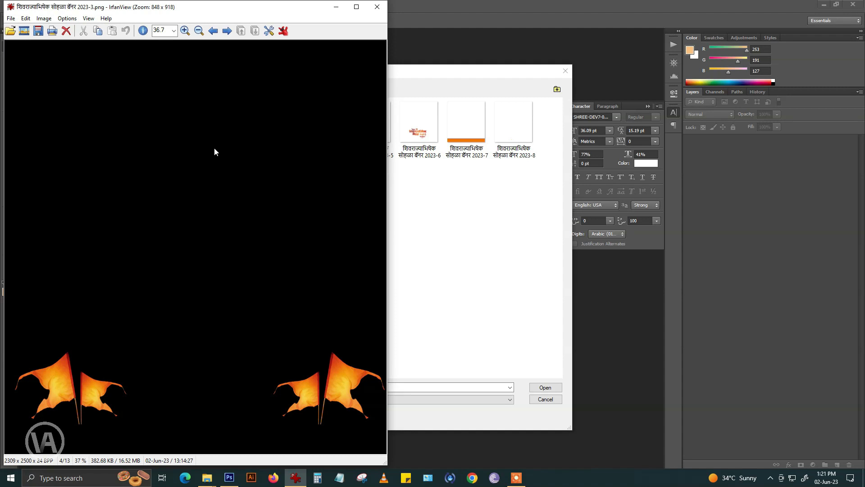
{"action": "scroll", "coordinate": [215, 151], "scroll_direction": "down", "scroll_amount": 1}
{"action": "scroll", "coordinate": [214, 151], "scroll_direction": "down", "scroll_amount": 1}
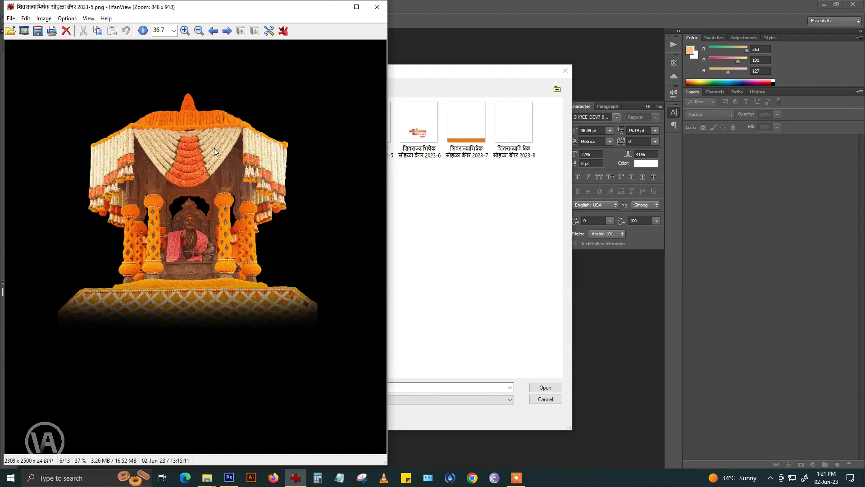
{"action": "scroll", "coordinate": [214, 148], "scroll_direction": "down", "scroll_amount": 1}
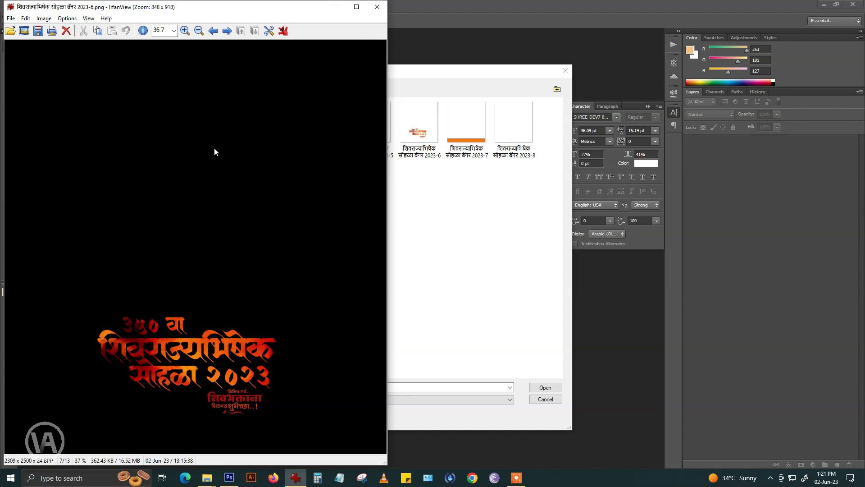
{"action": "scroll", "coordinate": [215, 149], "scroll_direction": "down", "scroll_amount": 1}
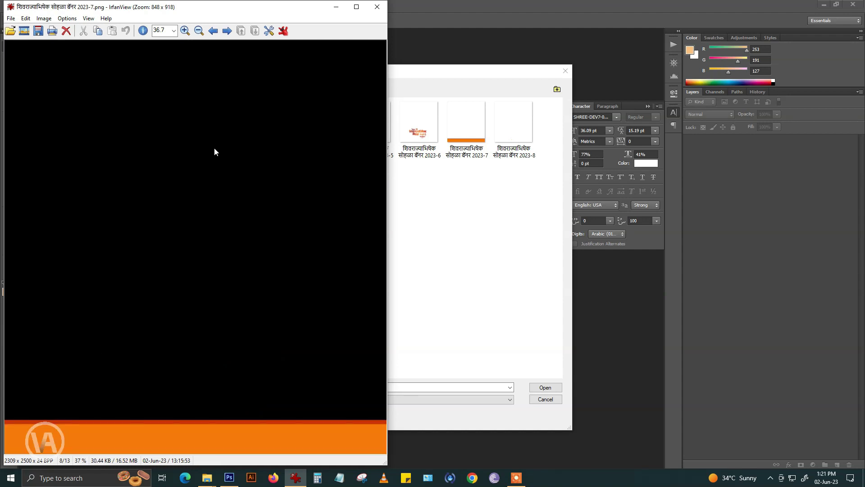
{"action": "scroll", "coordinate": [215, 152], "scroll_direction": "down", "scroll_amount": 1}
{"action": "scroll", "coordinate": [215, 151], "scroll_direction": "down", "scroll_amount": 1}
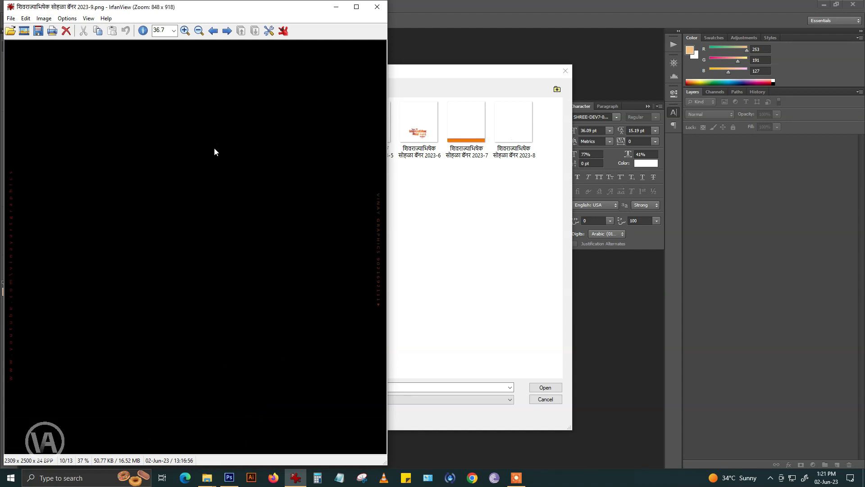
{"action": "scroll", "coordinate": [215, 152], "scroll_direction": "down", "scroll_amount": 1}
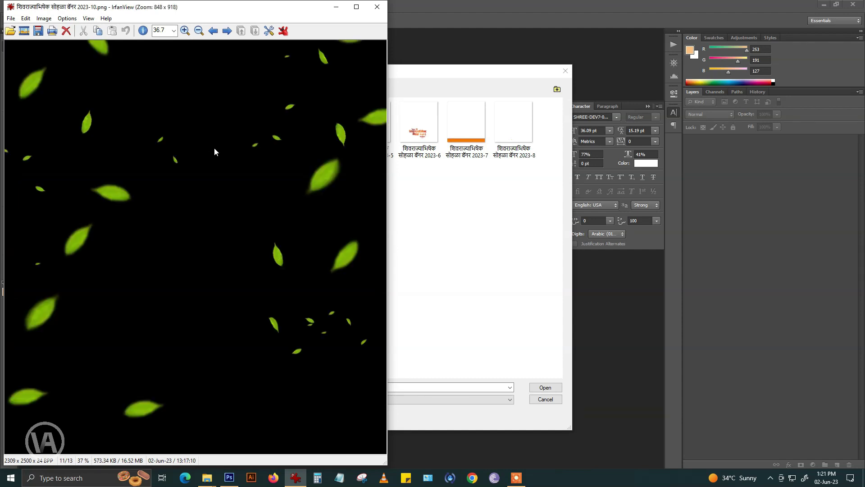
{"action": "scroll", "coordinate": [214, 152], "scroll_direction": "down", "scroll_amount": 1}
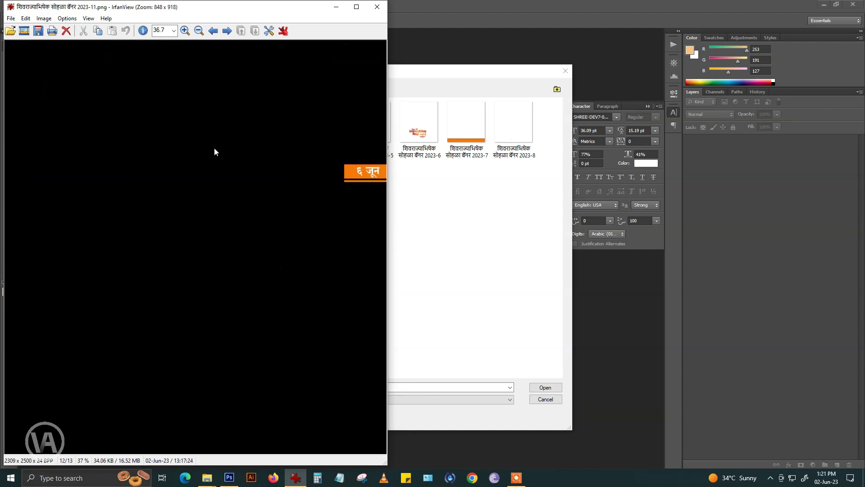
{"action": "scroll", "coordinate": [214, 152], "scroll_direction": "down", "scroll_amount": 1}
{"action": "scroll", "coordinate": [215, 152], "scroll_direction": "down", "scroll_amount": 1}
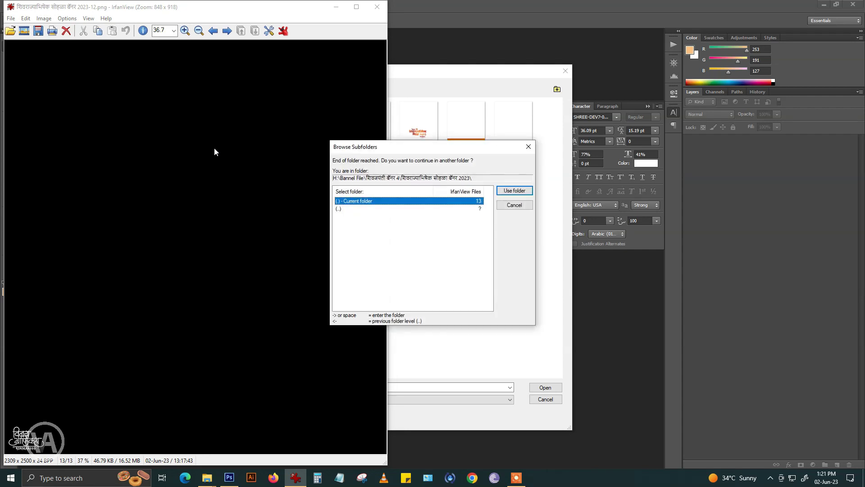
{"action": "key", "text": "Escape"}
{"action": "key", "text": "Escape"}
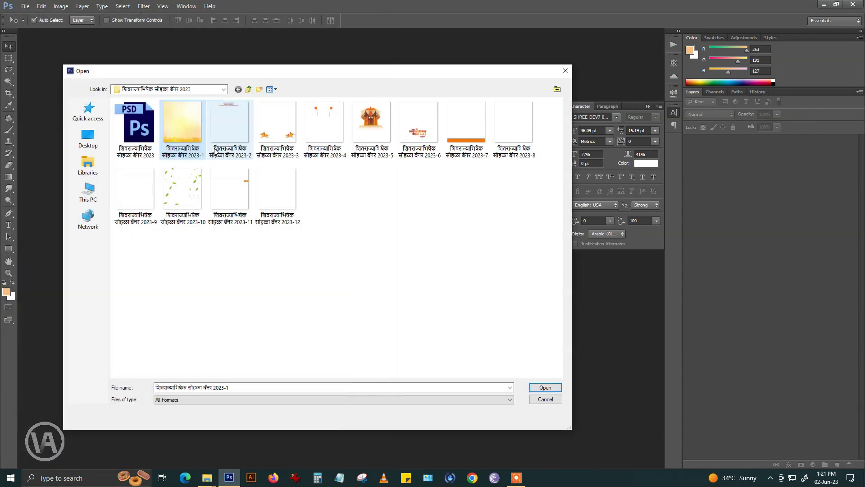
Step: Open the banner PSD and check its image size without changing it
{"action": "left_click", "coordinate": [148, 131]}
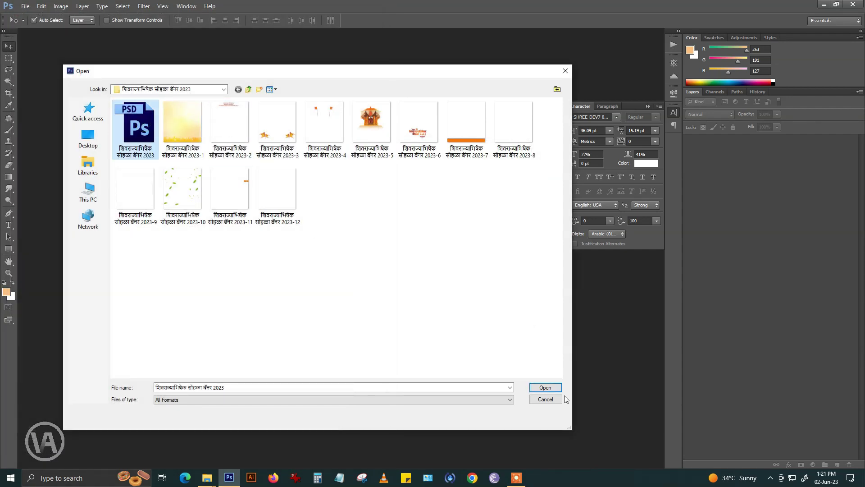
{"action": "left_click", "coordinate": [543, 387]}
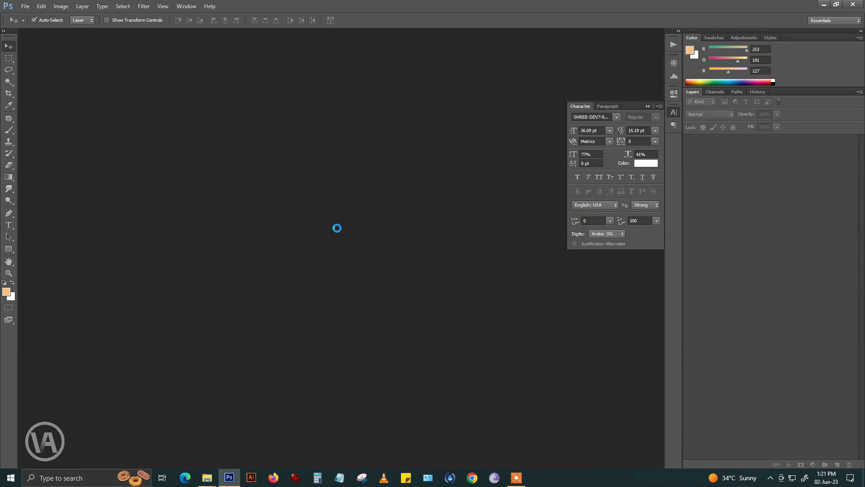
{"action": "key", "text": "ctrl+alt+i"}
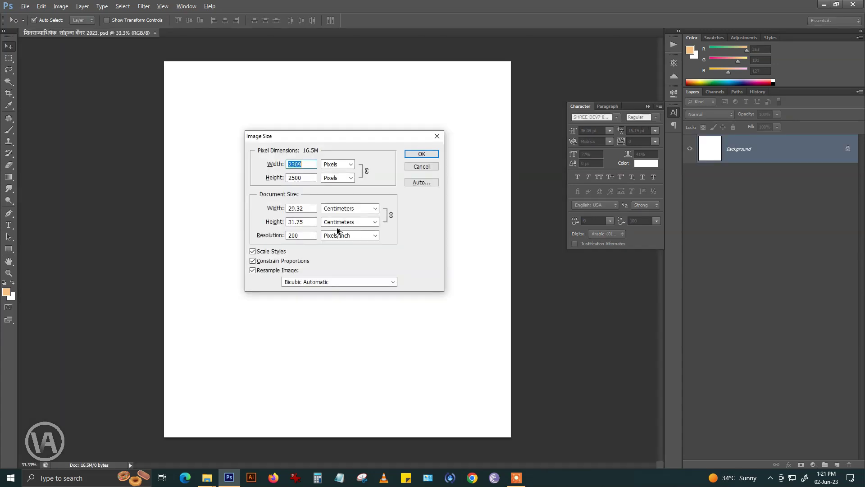
{"action": "key", "text": "Escape"}
Step: Copy the yellow 2023-1 background image into the banner as Layer 1
{"action": "left_click", "coordinate": [25, 6]}
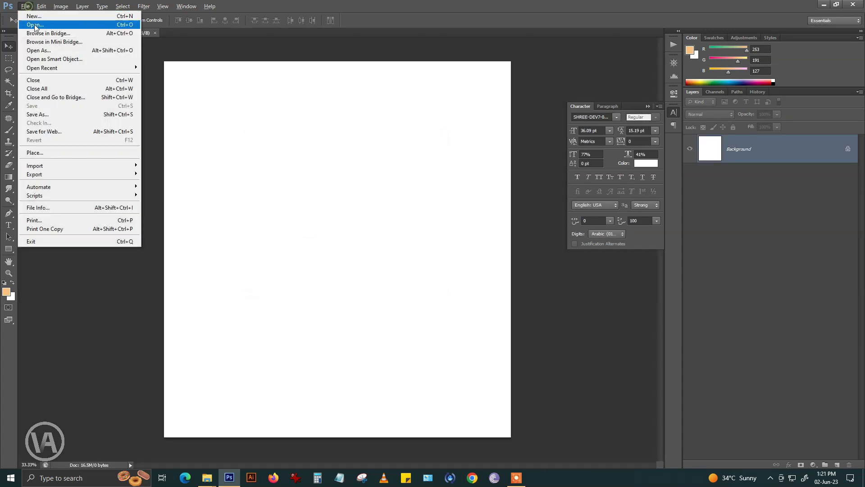
{"action": "left_click", "coordinate": [36, 26]}
{"action": "left_click", "coordinate": [182, 126]}
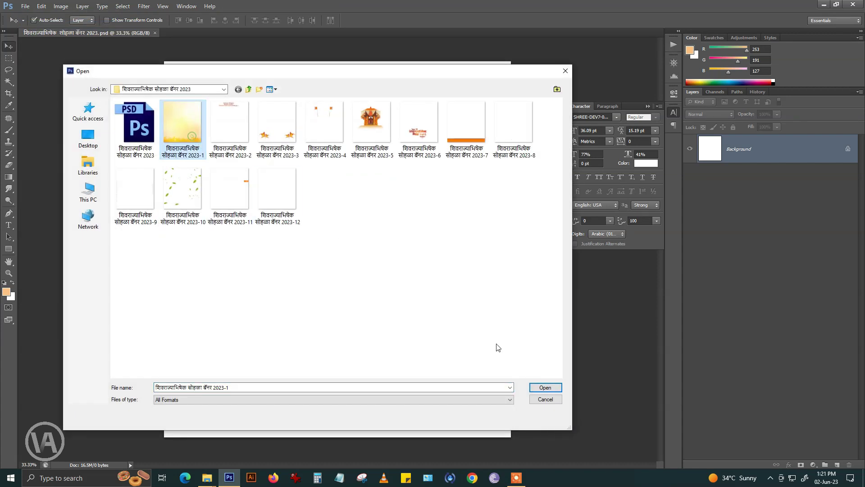
{"action": "left_click", "coordinate": [545, 387]}
{"action": "left_click_drag", "start_coordinate": [274, 35], "coordinate": [175, 256]}
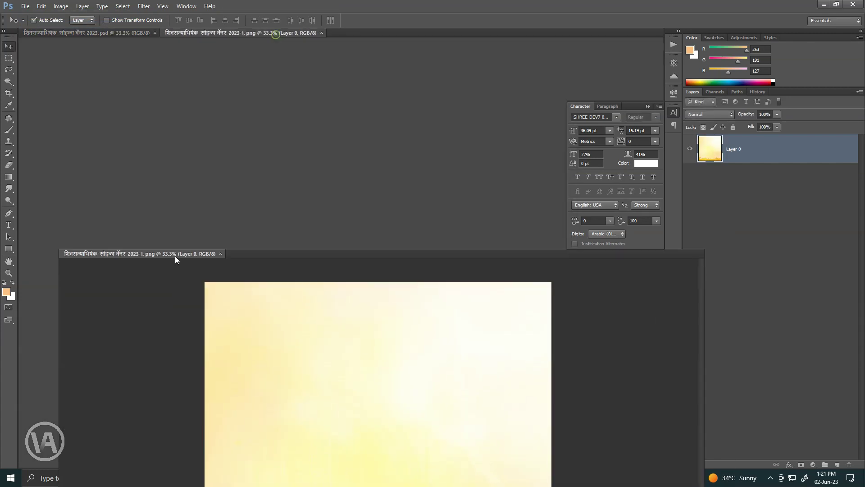
{"action": "left_click_drag", "start_coordinate": [710, 148], "coordinate": [408, 171]}
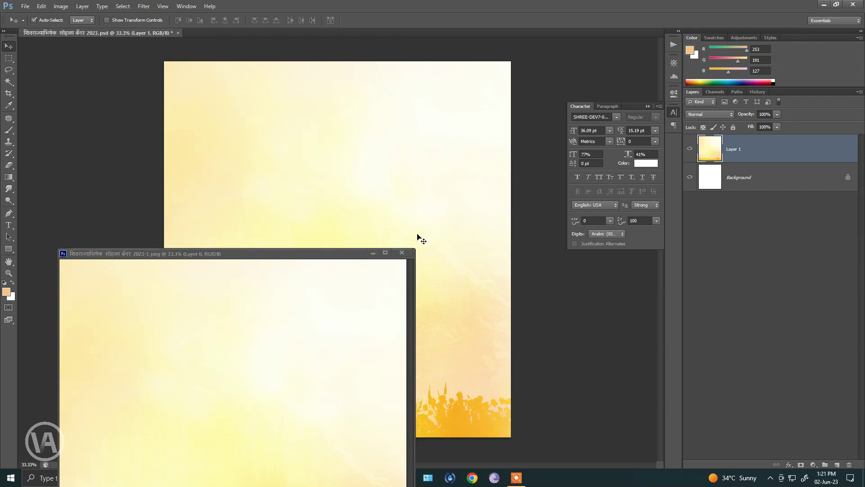
{"action": "left_click", "coordinate": [402, 252]}
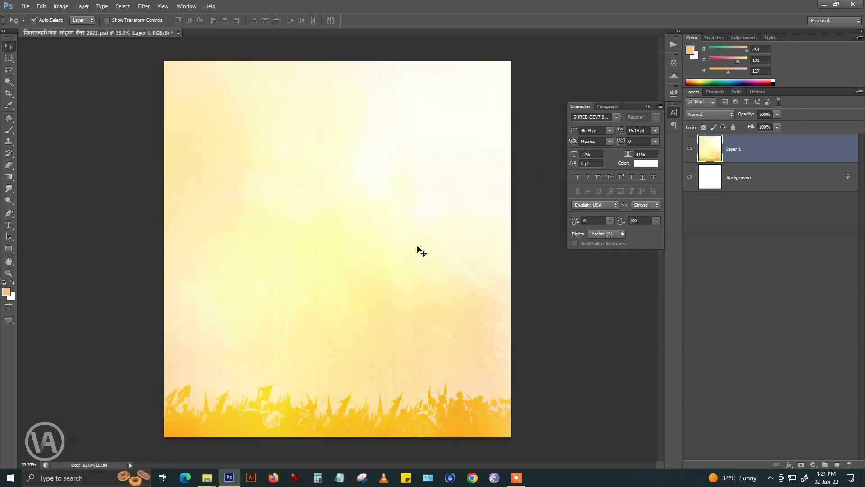
Step: Confirm the background layer's size with Free Transform, leaving it unchanged
{"action": "scroll", "coordinate": [417, 250], "scroll_direction": "down", "scroll_amount": 2}
{"action": "scroll", "coordinate": [412, 246], "scroll_direction": "up", "scroll_amount": 2}
{"action": "scroll", "coordinate": [414, 248], "scroll_direction": "down", "scroll_amount": 1}
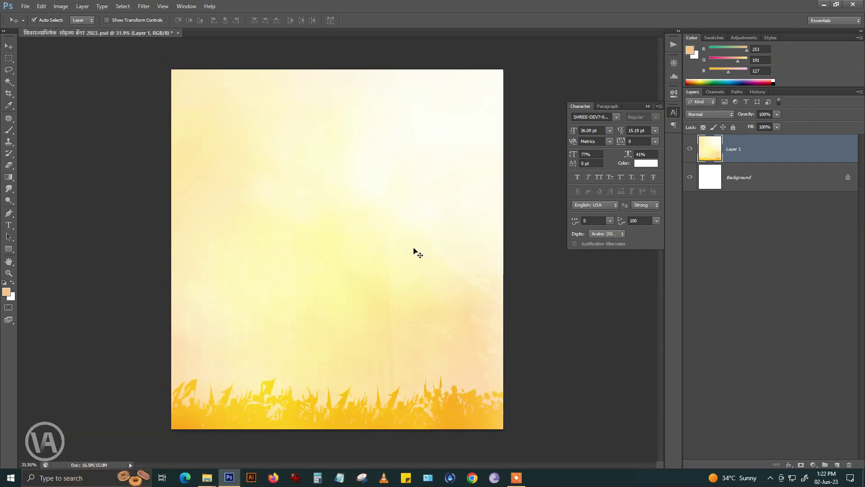
{"action": "key", "text": "ctrl+t"}
{"action": "key", "text": "Return"}
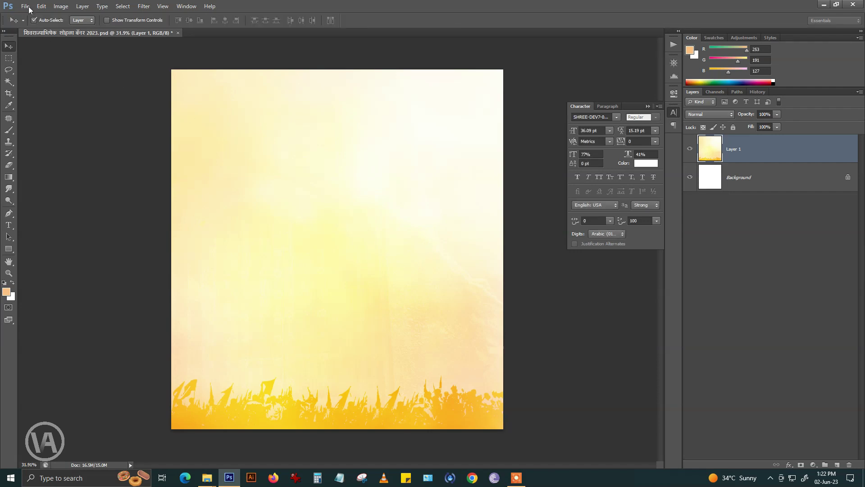
Step: Bring the 2023-5 palanquin statue image into the banner as Layer 2
{"action": "left_click", "coordinate": [25, 7]}
{"action": "left_click", "coordinate": [32, 26]}
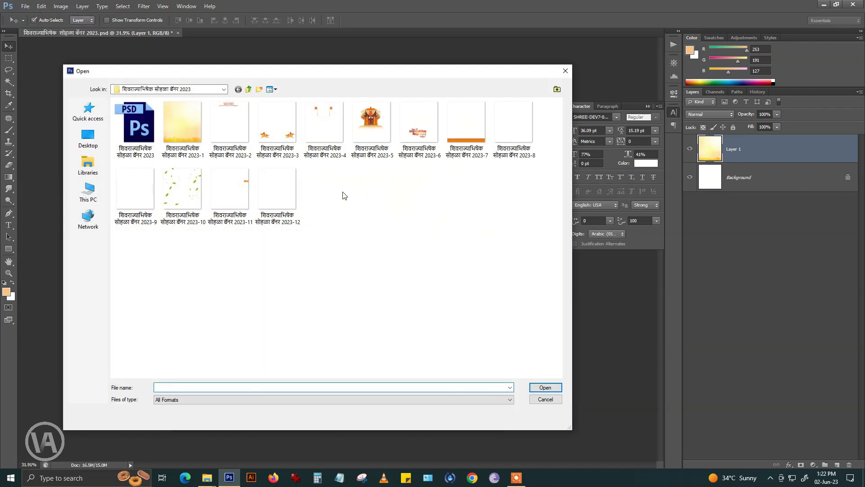
{"action": "left_click", "coordinate": [371, 122]}
{"action": "left_click", "coordinate": [543, 386]}
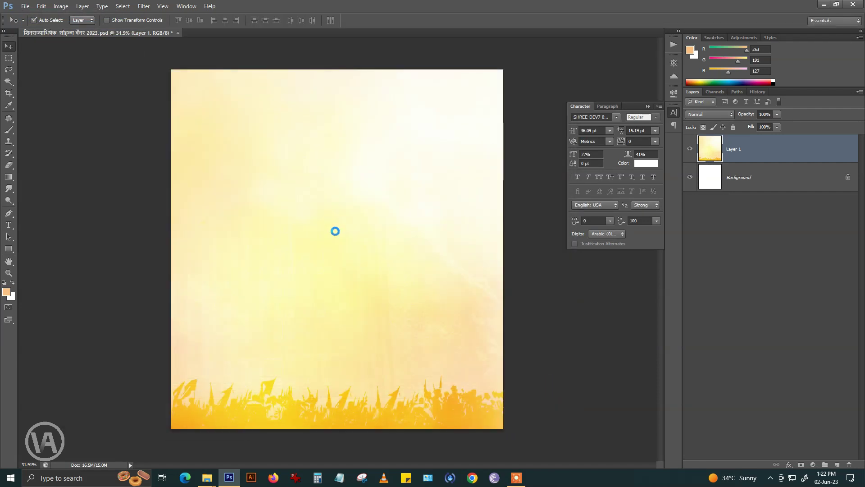
{"action": "left_click_drag", "start_coordinate": [237, 32], "coordinate": [178, 275]}
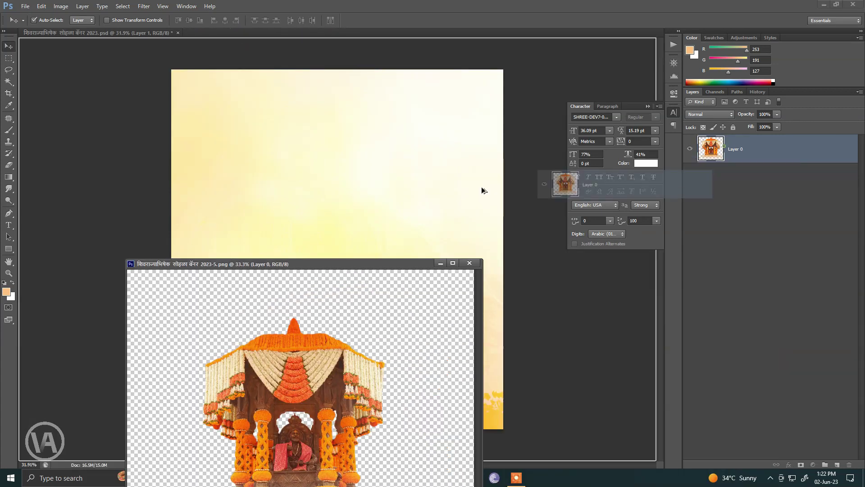
{"action": "left_click_drag", "start_coordinate": [693, 158], "coordinate": [395, 188]}
{"action": "left_click", "coordinate": [468, 264]}
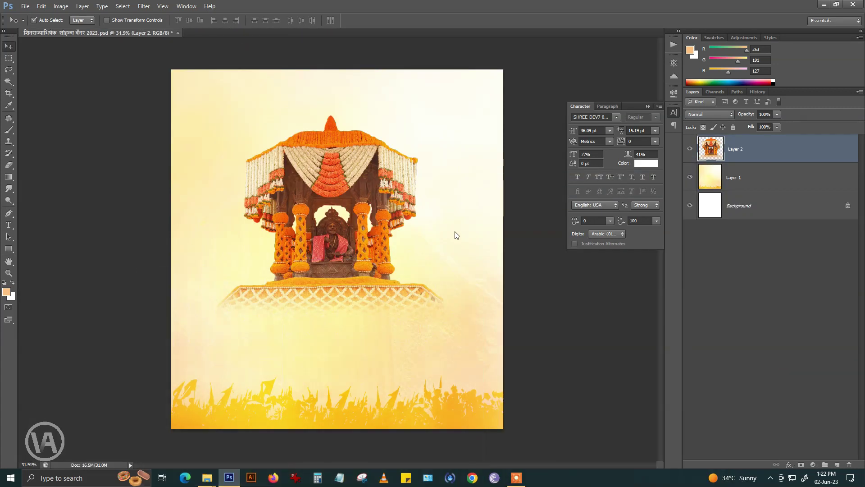
Step: Nudge the statue slightly right with Free Transform and commit its placement
{"action": "key", "text": "ctrl+t"}
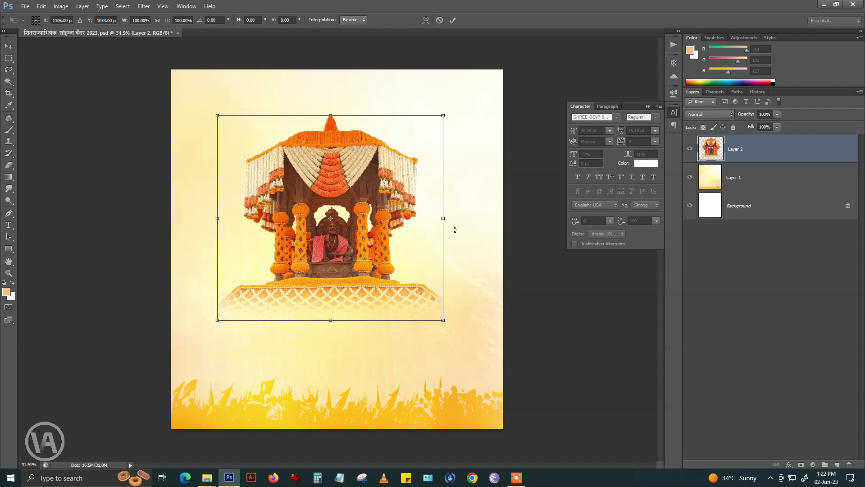
{"action": "key", "text": "shift+Right"}
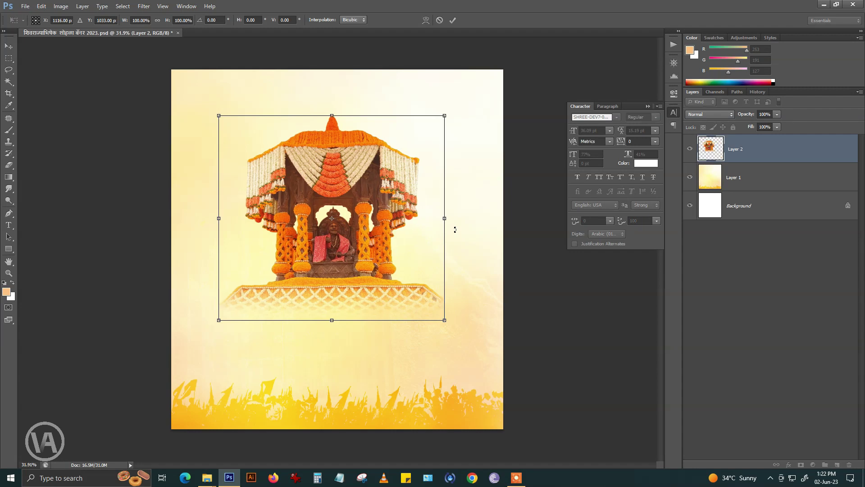
{"action": "key", "text": "shift+Right"}
{"action": "key", "text": "shift+Right"}
{"action": "key", "text": "shift+Right"}
{"action": "key", "text": "shift+Right"}
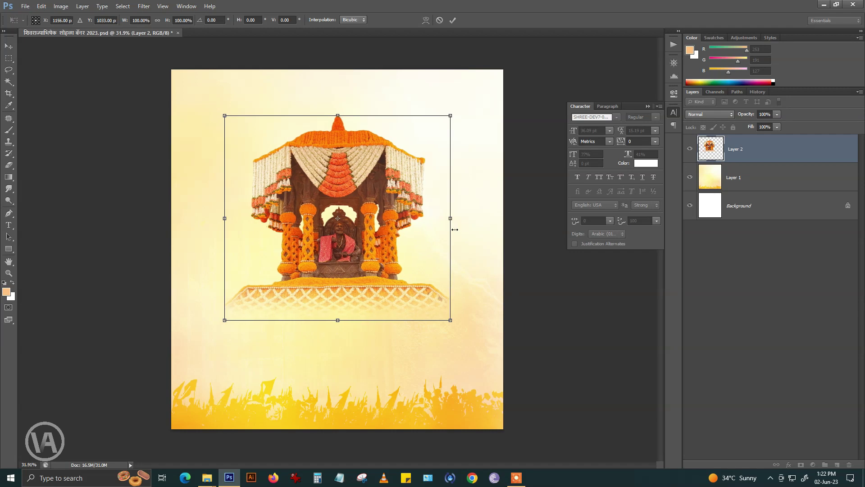
{"action": "key", "text": "Left"}
{"action": "key", "text": "Left"}
{"action": "key", "text": "Left"}
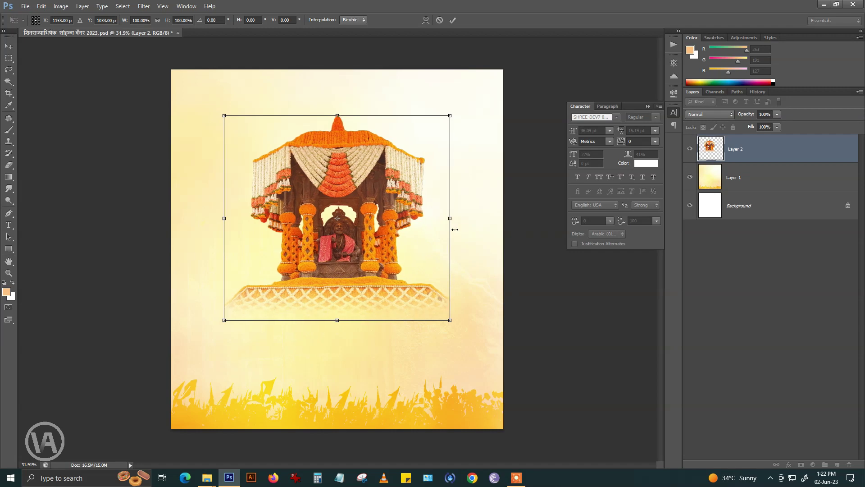
{"action": "key", "text": "Return"}
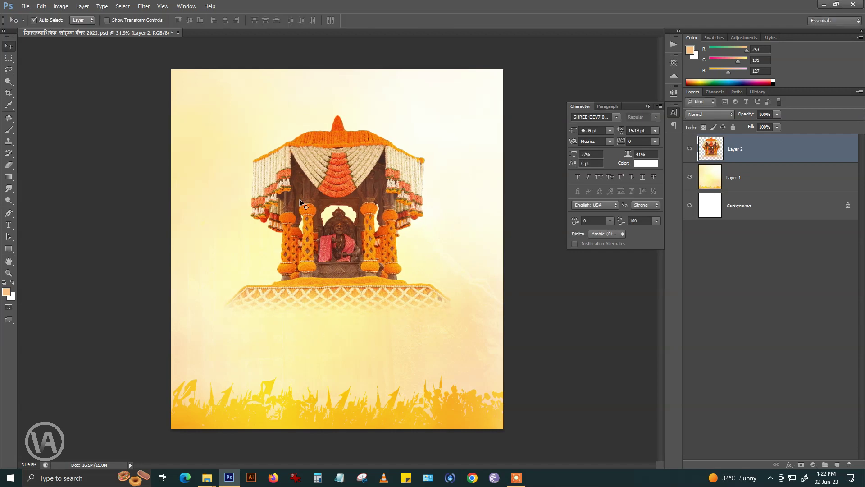
Step: Bring the 2023-4 saffron flags image into the banner as Layer 3
{"action": "left_click", "coordinate": [26, 6]}
{"action": "left_click", "coordinate": [33, 25]}
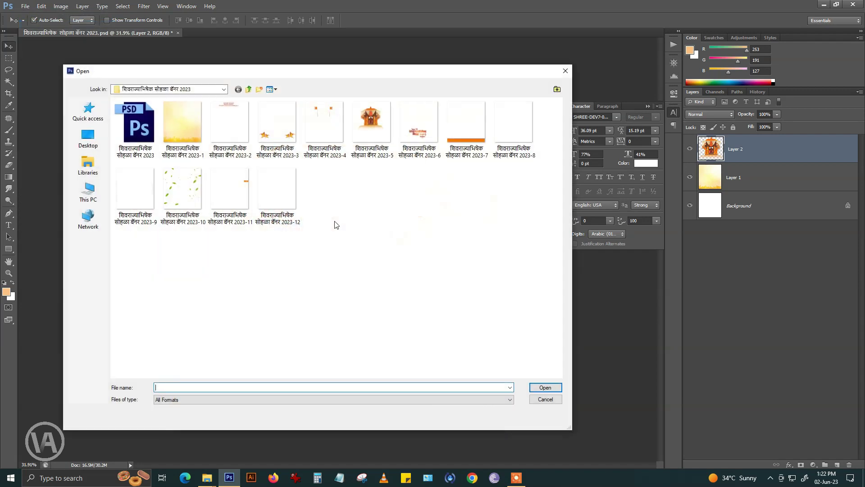
{"action": "left_click", "coordinate": [323, 124]}
{"action": "left_click", "coordinate": [532, 388]}
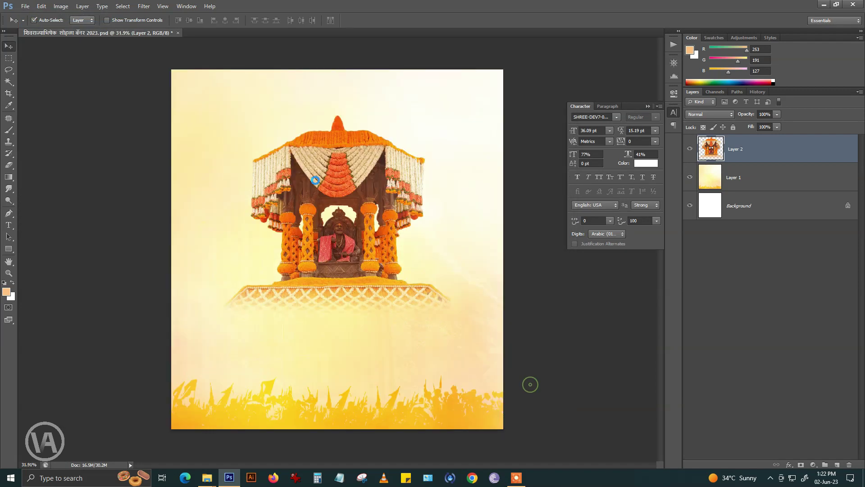
{"action": "left_click_drag", "start_coordinate": [239, 33], "coordinate": [166, 282]}
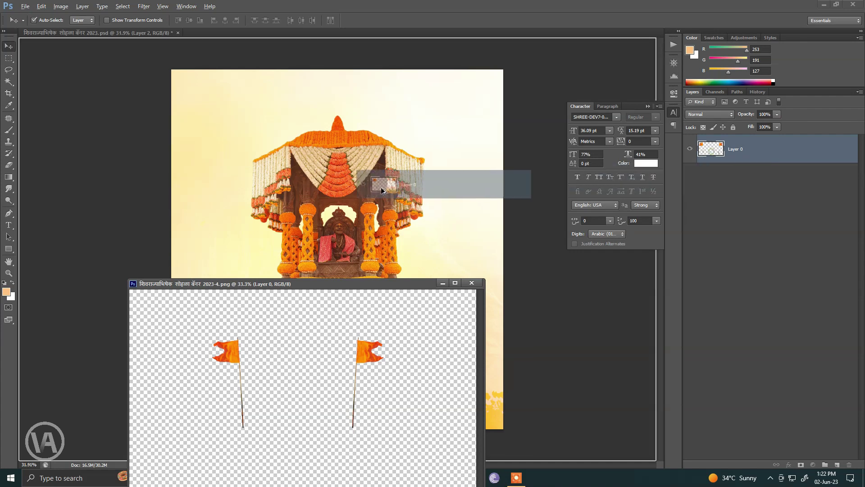
{"action": "left_click_drag", "start_coordinate": [706, 158], "coordinate": [380, 186]}
{"action": "left_click", "coordinate": [471, 281]}
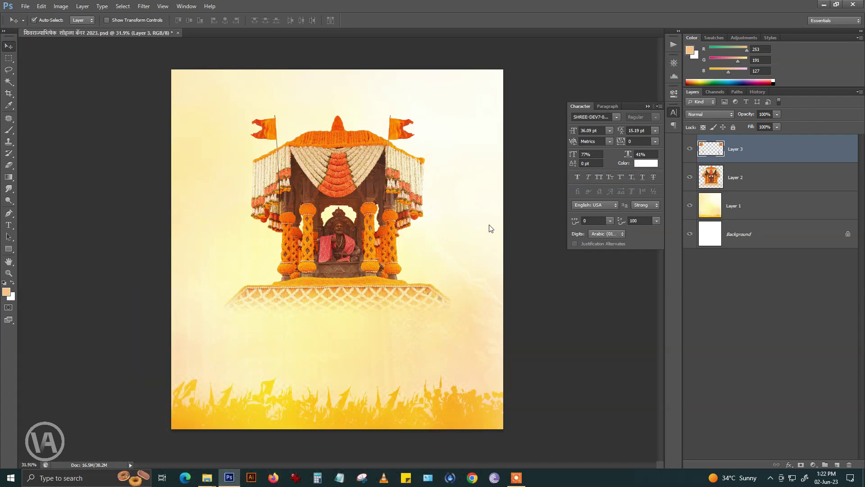
Step: Send the flags below the statue and nudge them right onto the canopy corners
{"action": "key", "text": "ctrl+bracketleft"}
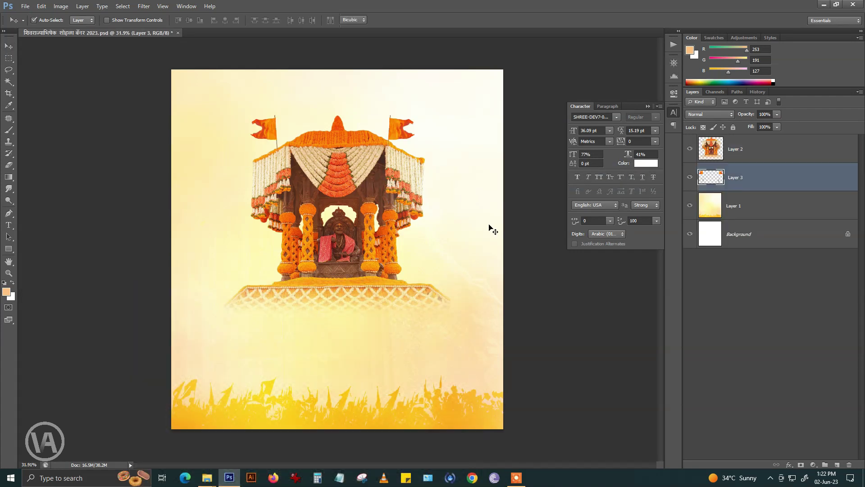
{"action": "key", "text": "ctrl+t"}
{"action": "key", "text": "shift+Right"}
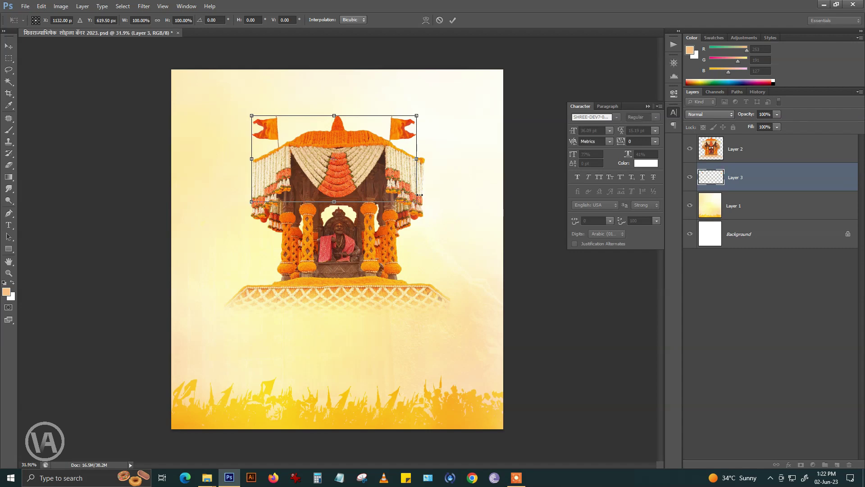
{"action": "key", "text": "shift+Right"}
{"action": "key", "text": "shift+Right"}
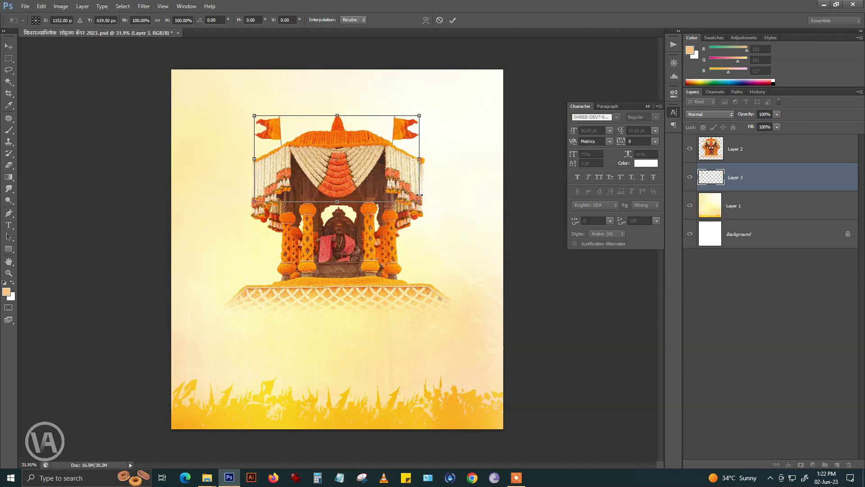
{"action": "key", "text": "shift+Right"}
{"action": "key", "text": "Return"}
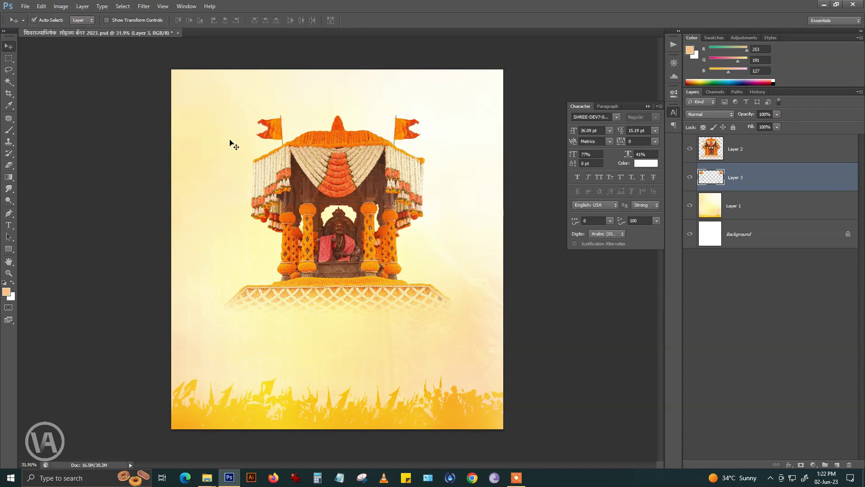
{"action": "left_click", "coordinate": [25, 6]}
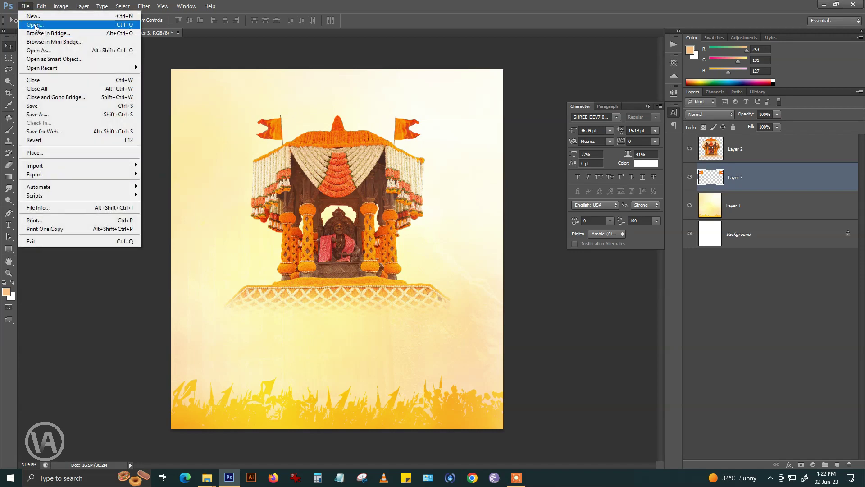
Step: Bring the orange 2023-7 strip into the banner as the footer band, Layer 4
{"action": "left_click", "coordinate": [31, 23]}
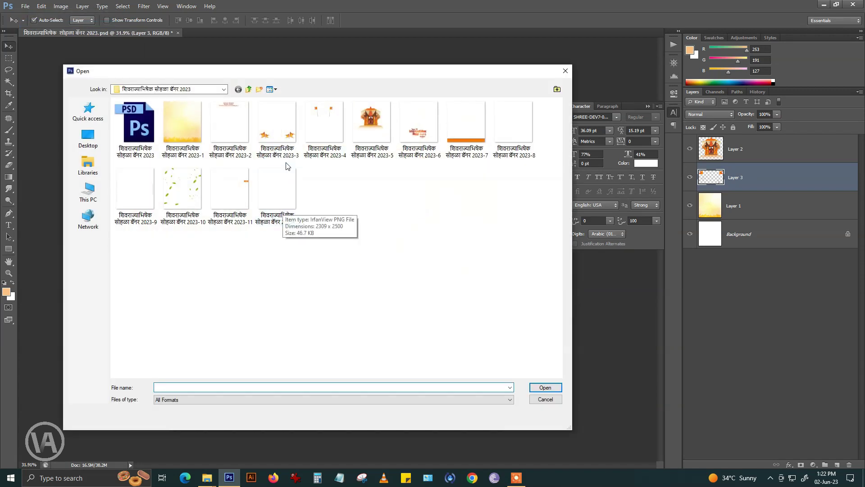
{"action": "left_click", "coordinate": [277, 122]}
{"action": "left_click", "coordinate": [465, 122]}
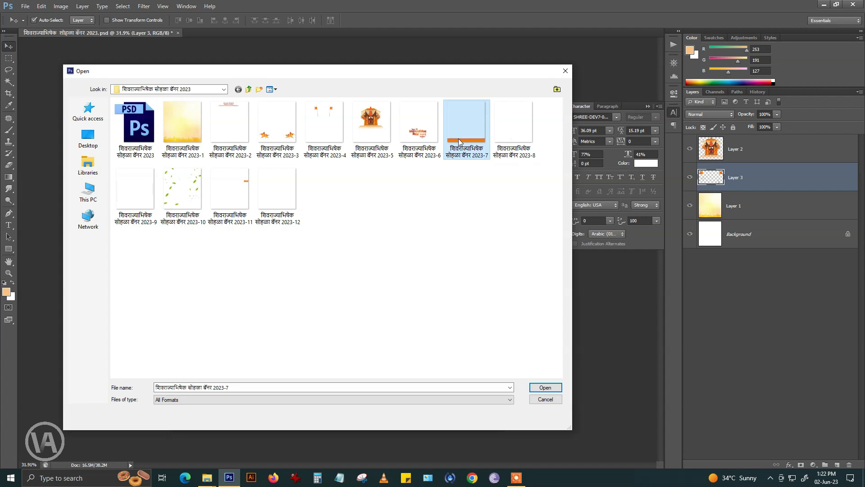
{"action": "left_click", "coordinate": [545, 388]}
{"action": "left_click_drag", "start_coordinate": [219, 33], "coordinate": [149, 273]}
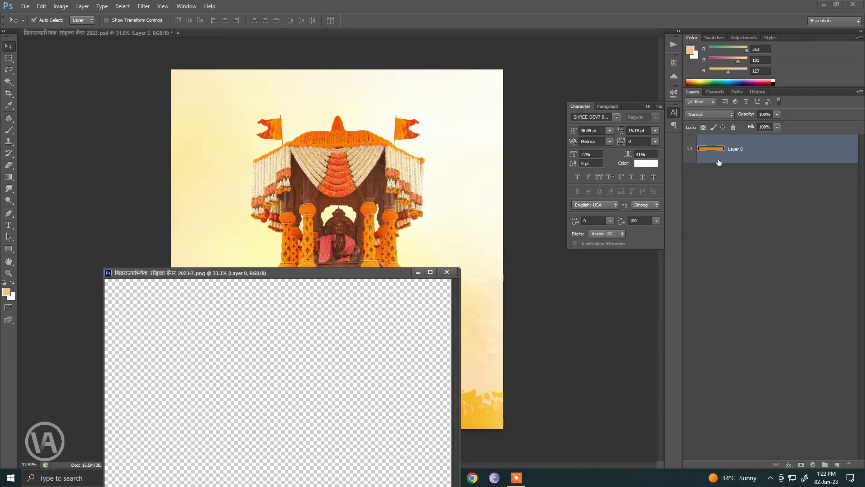
{"action": "left_click_drag", "start_coordinate": [719, 155], "coordinate": [440, 242]}
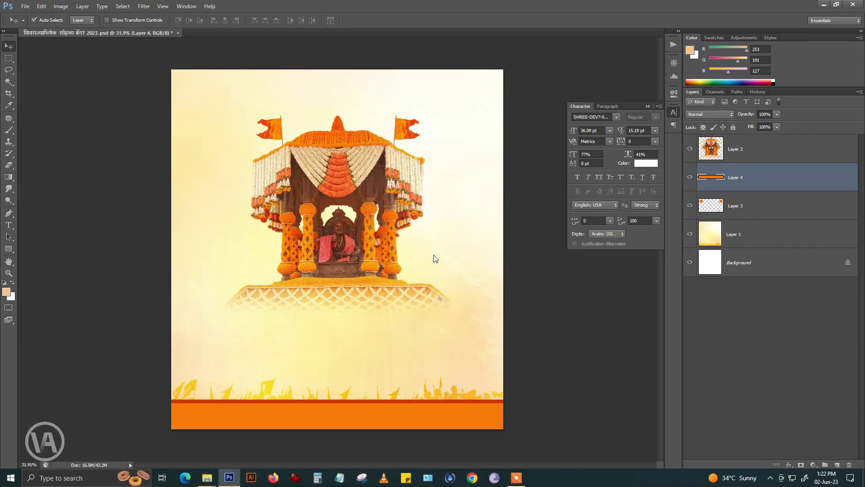
{"action": "scroll", "coordinate": [405, 297], "scroll_direction": "down", "scroll_amount": 1}
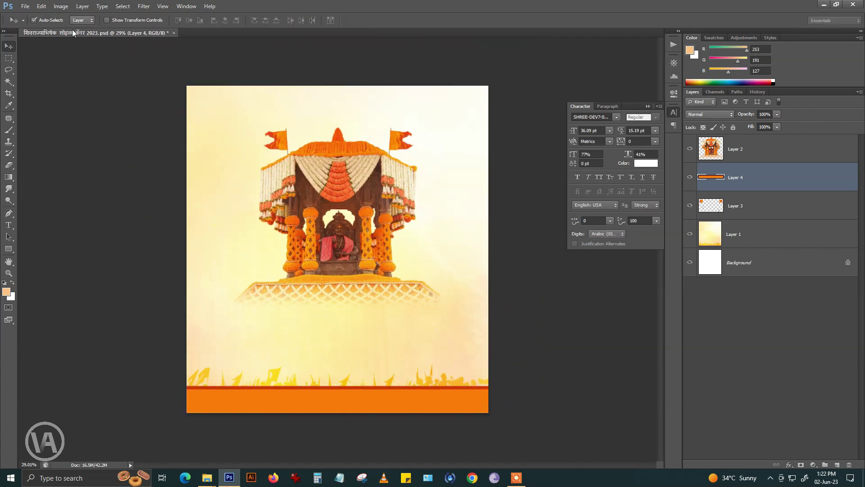
Step: Bring the 2023-6 Marathi title artwork into the banner as Layer 5
{"action": "left_click", "coordinate": [25, 6]}
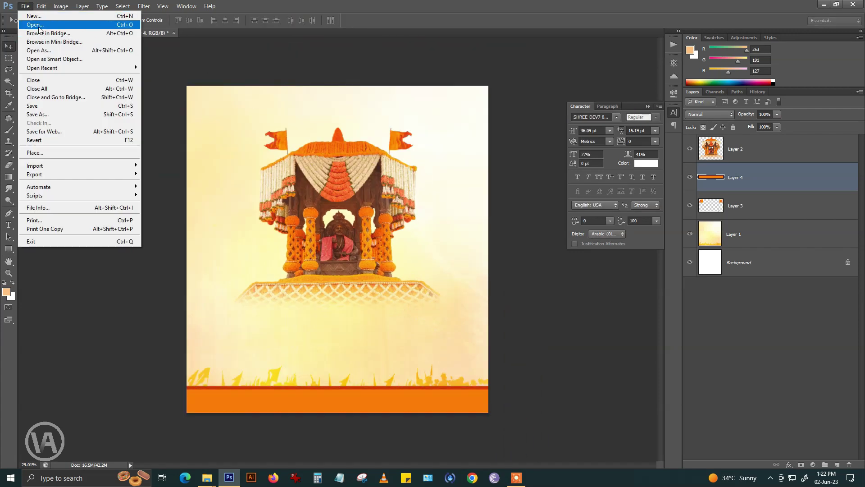
{"action": "left_click", "coordinate": [35, 25]}
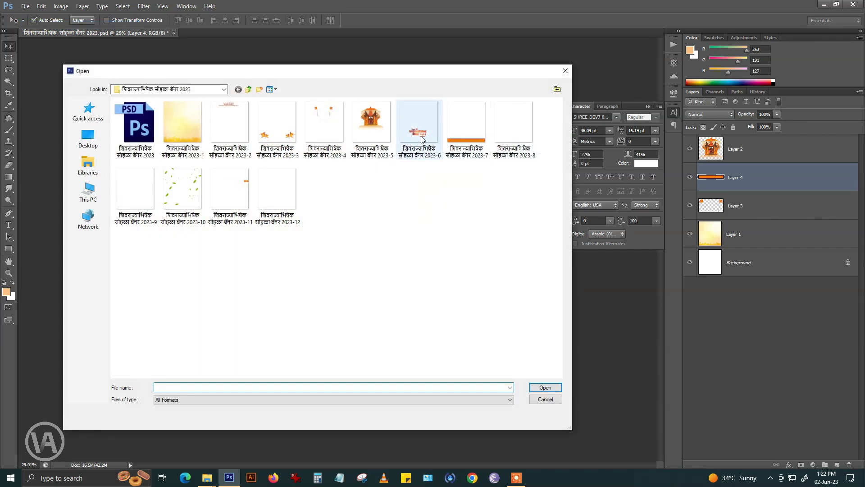
{"action": "left_click", "coordinate": [424, 137]}
{"action": "left_click", "coordinate": [546, 387]}
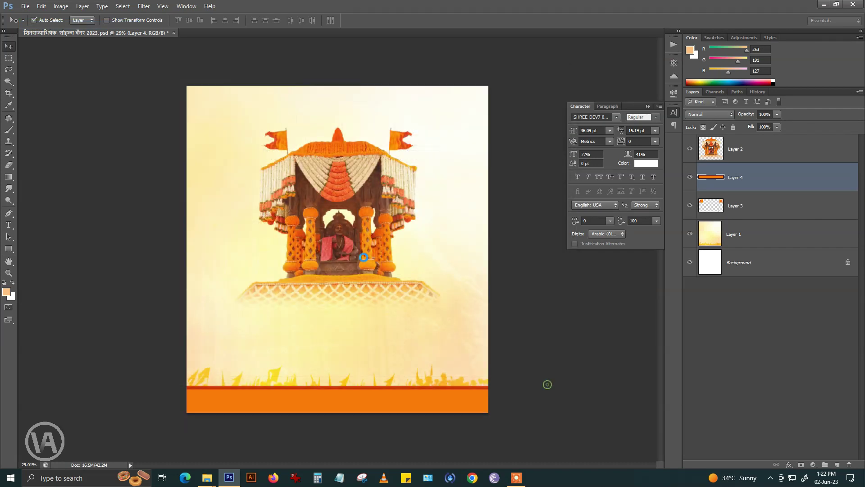
{"action": "left_click_drag", "start_coordinate": [249, 30], "coordinate": [178, 296]}
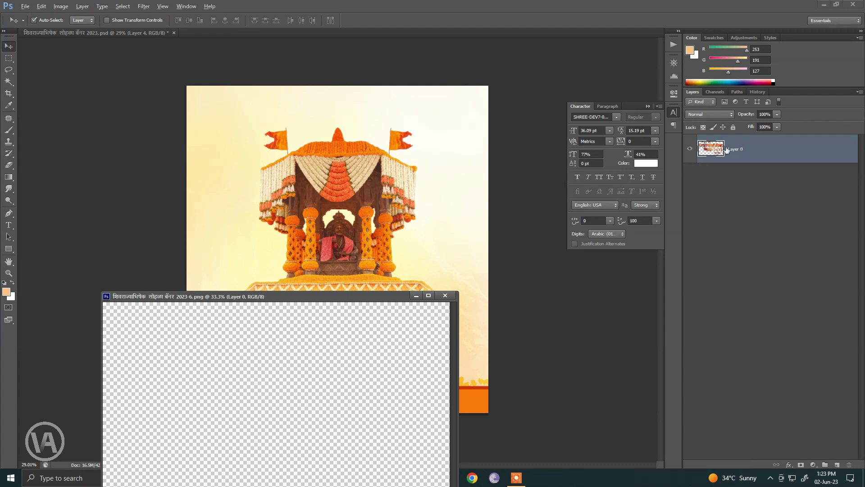
{"action": "left_click_drag", "start_coordinate": [271, 383], "coordinate": [349, 207]}
{"action": "left_click", "coordinate": [448, 295]}
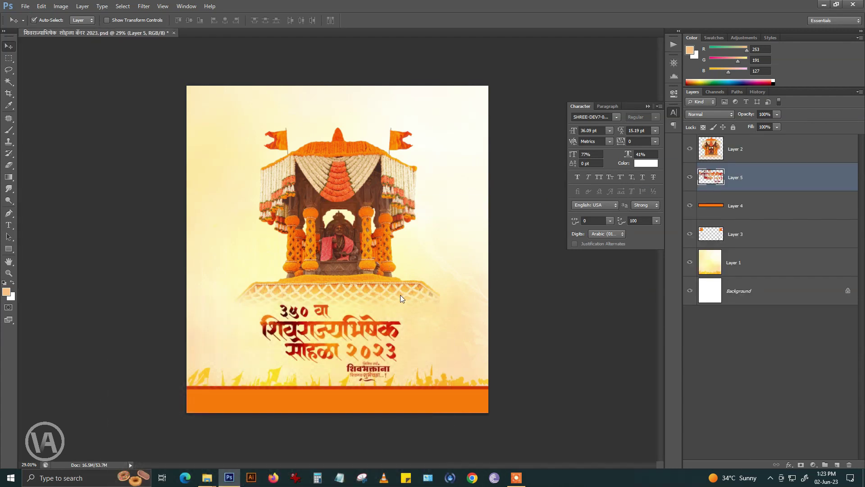
Step: Shift the title slightly right below the palanquin with Free Transform
{"action": "scroll", "coordinate": [412, 347], "scroll_direction": "up", "scroll_amount": 2}
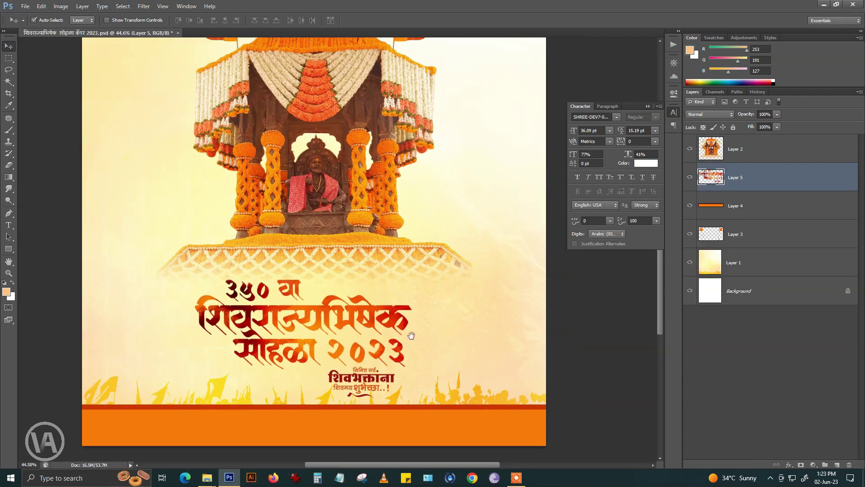
{"action": "key", "text": "ctrl+t"}
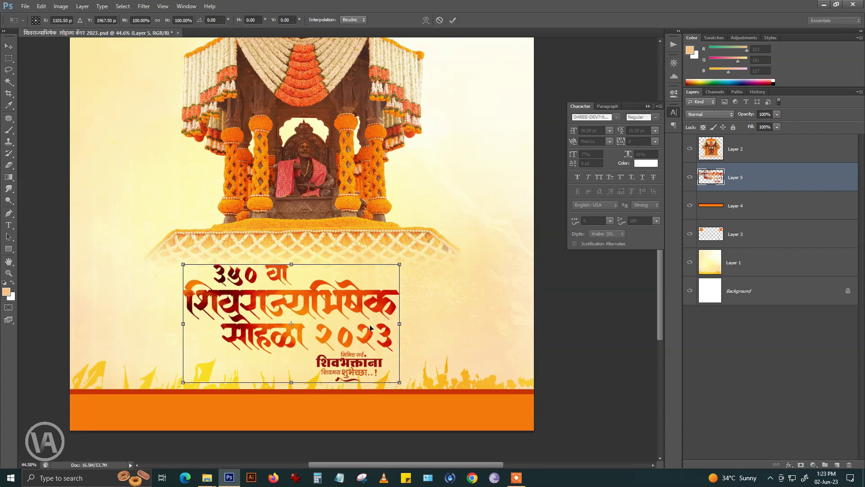
{"action": "mouse_move", "coordinate": [369, 328]}
{"action": "left_mouse_down"}
{"action": "mouse_move", "coordinate": [387, 328]}
{"action": "mouse_move", "coordinate": [379, 329]}
{"action": "left_mouse_up"}
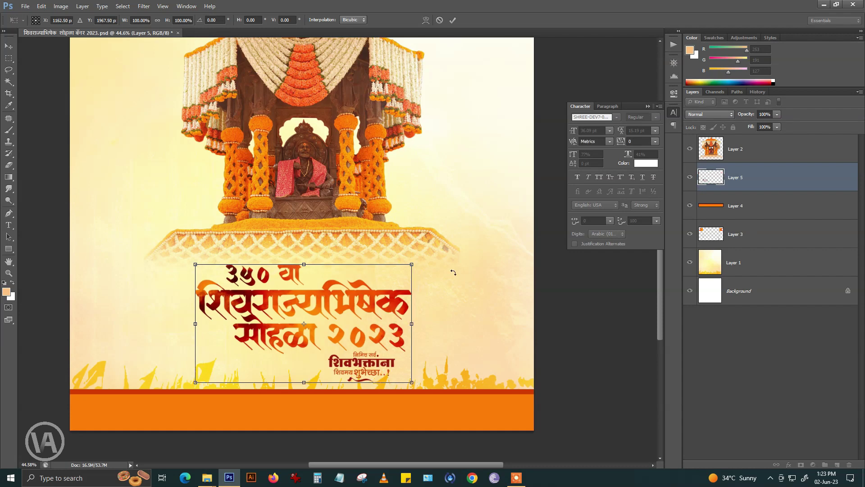
{"action": "key", "text": "Return"}
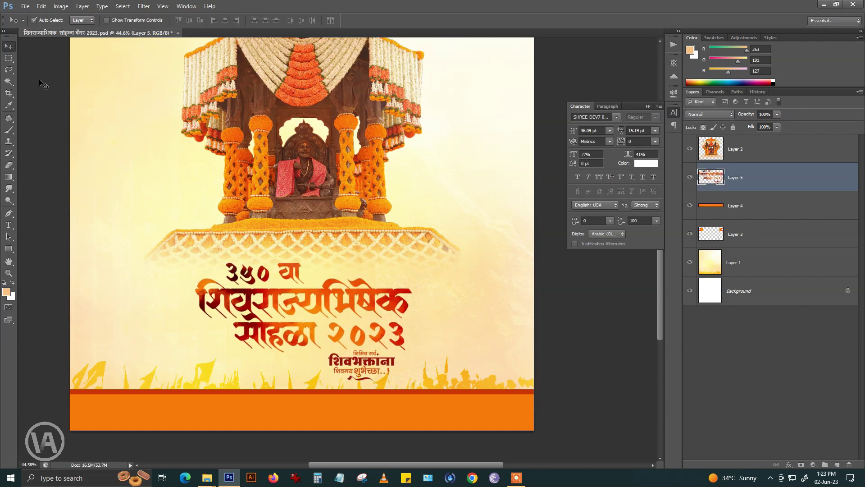
{"action": "left_click", "coordinate": [24, 6]}
{"action": "left_click", "coordinate": [29, 22]}
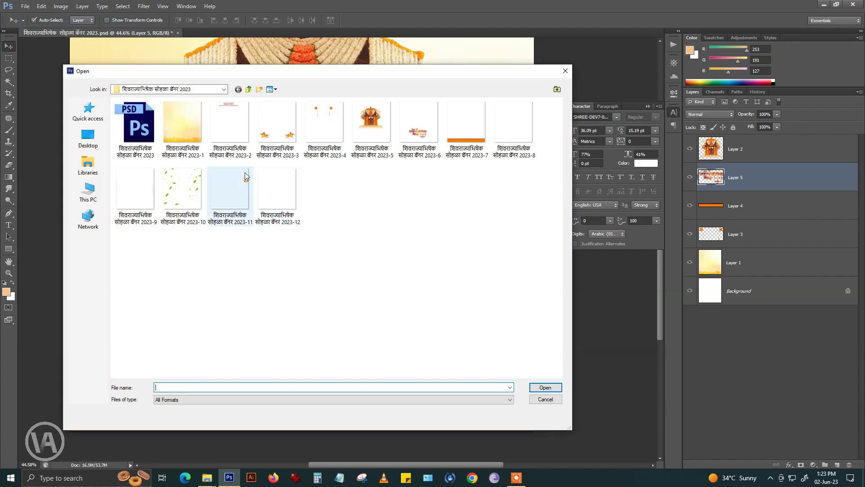
Step: Bring the 2023-2 salutation text image into the banner as Layer 6
{"action": "left_click", "coordinate": [230, 122]}
{"action": "double_click", "coordinate": [230, 122]}
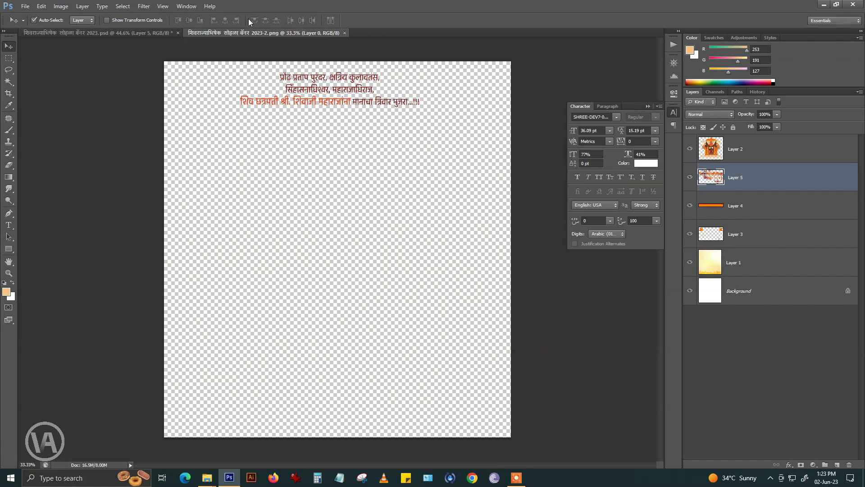
{"action": "left_click_drag", "start_coordinate": [224, 158], "coordinate": [336, 111]}
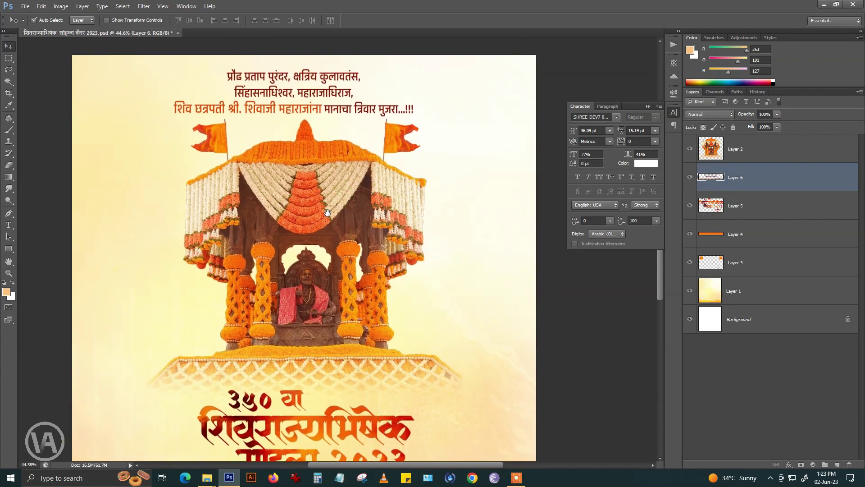
{"action": "key", "text": "ctrl+0"}
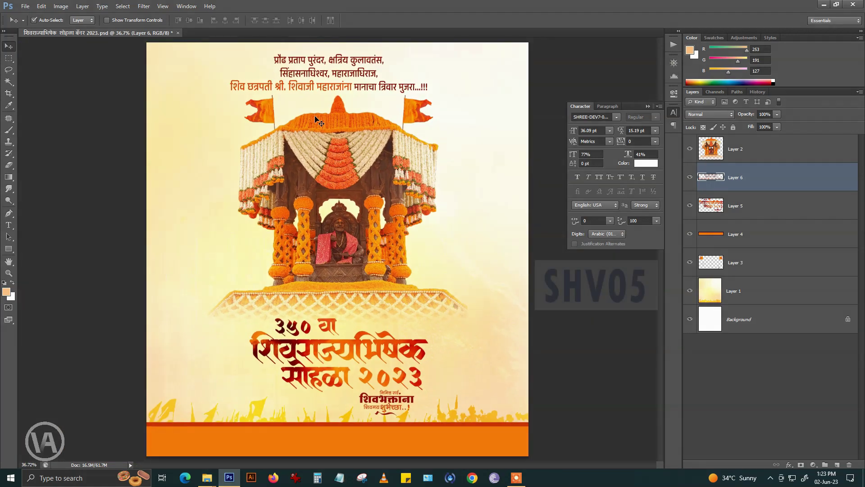
{"action": "key", "text": "ctrl+t"}
{"action": "key", "text": "Return"}
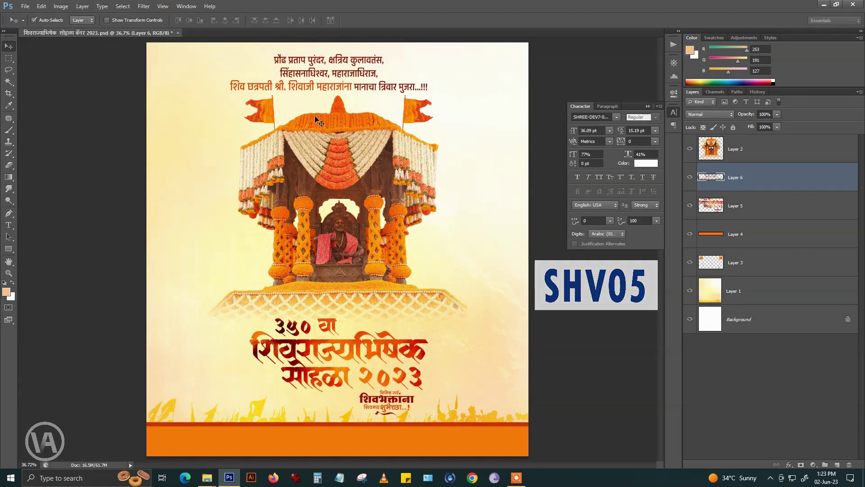
Step: Nudge the salutation text right and up so it sits centred above the flags
{"action": "key", "text": "ctrl+t"}
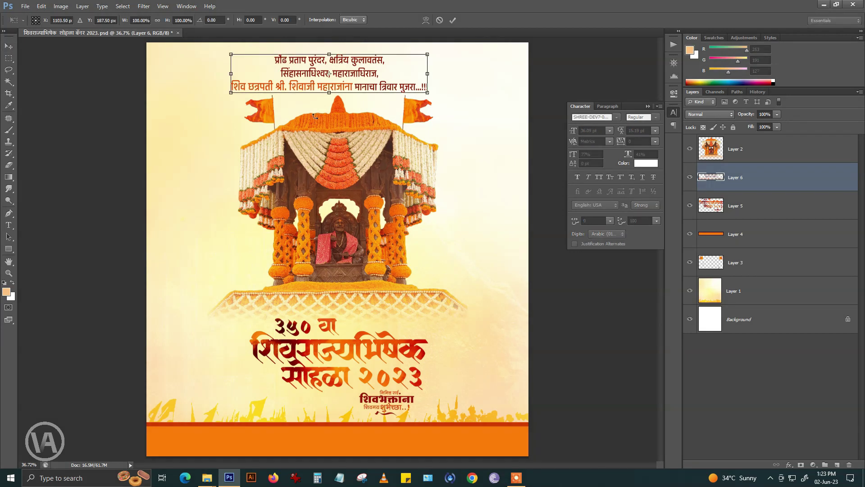
{"action": "key", "text": "shift+Right"}
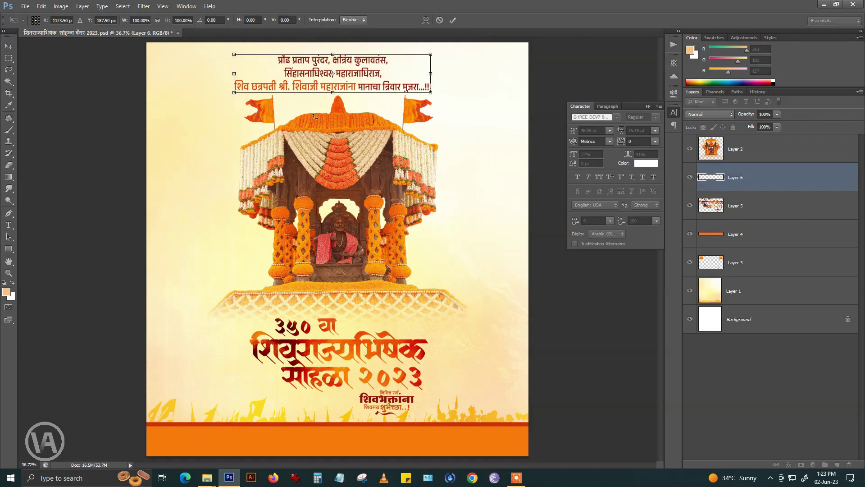
{"action": "key", "text": "shift+Right"}
{"action": "key", "text": "Up"}
{"action": "key", "text": "Up"}
{"action": "key", "text": "Up"}
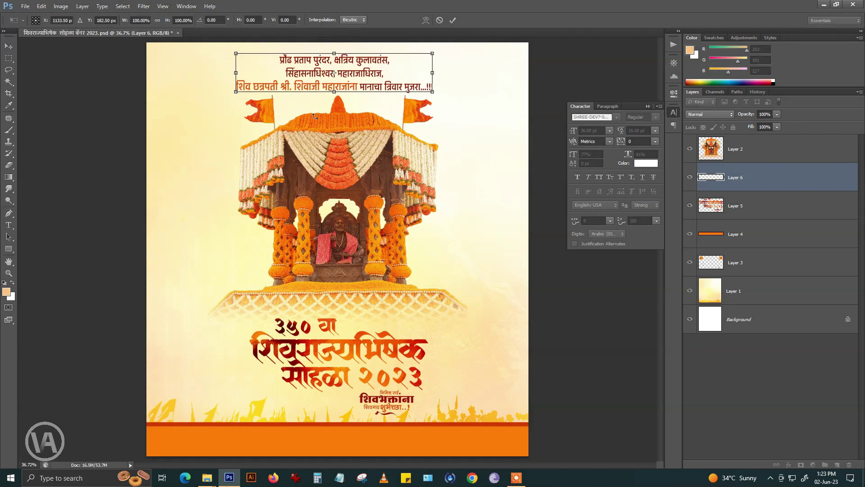
{"action": "key", "text": "Return"}
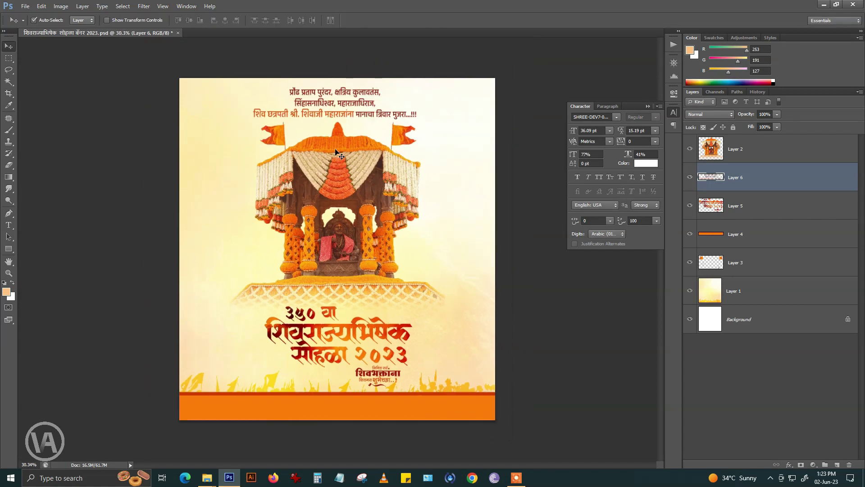
Step: Place the 2023-8 greeting text on the orange footer as Layer 7, then zoom in to check it
{"action": "left_click", "coordinate": [25, 6]}
{"action": "left_click", "coordinate": [41, 21]}
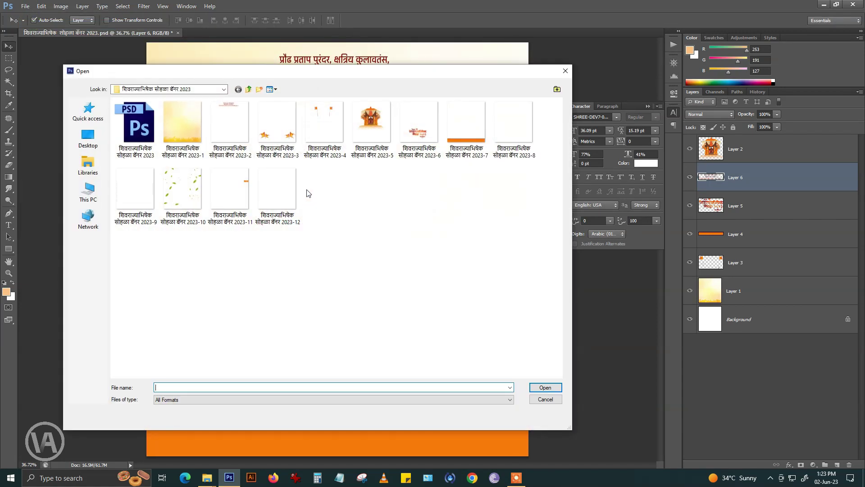
{"action": "left_click", "coordinate": [511, 129]}
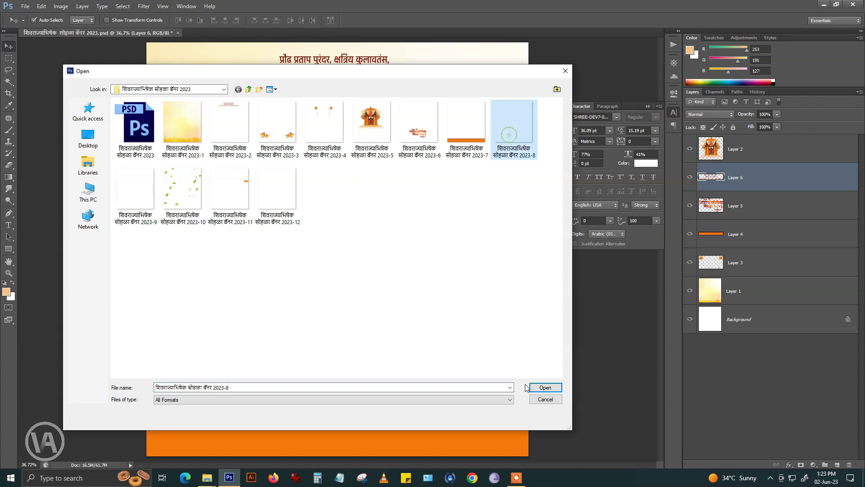
{"action": "left_click", "coordinate": [541, 387]}
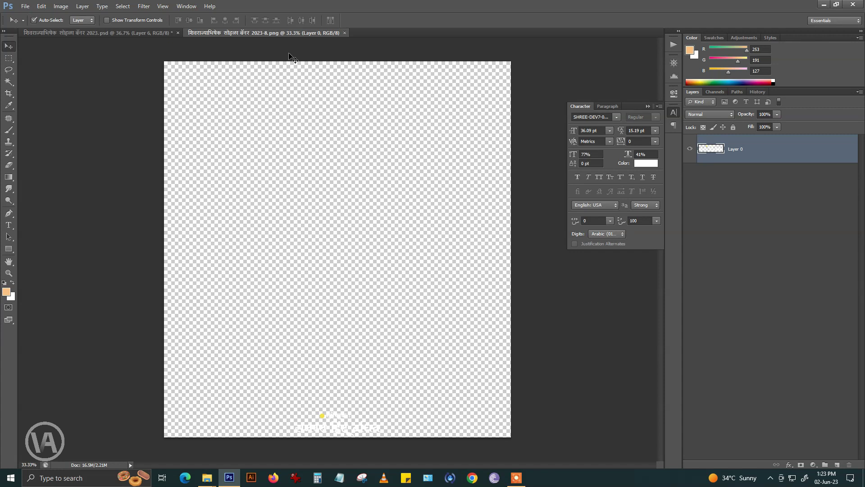
{"action": "left_click_drag", "start_coordinate": [287, 36], "coordinate": [410, 316]}
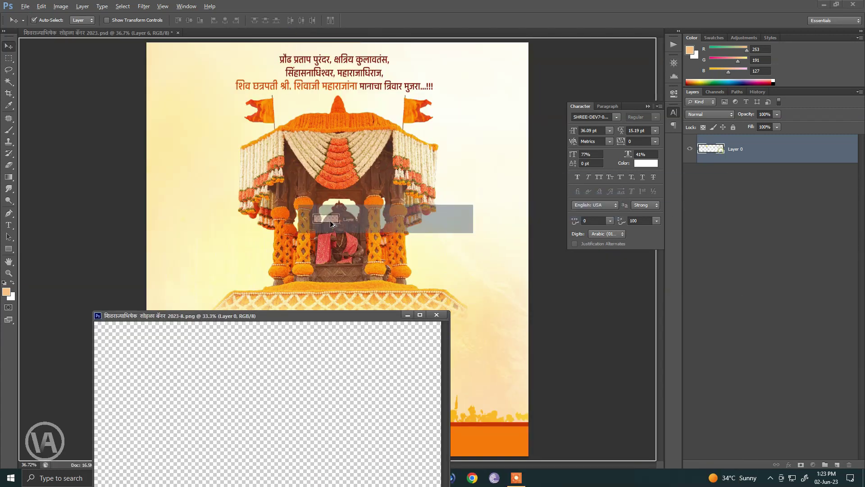
{"action": "left_click", "coordinate": [436, 315]}
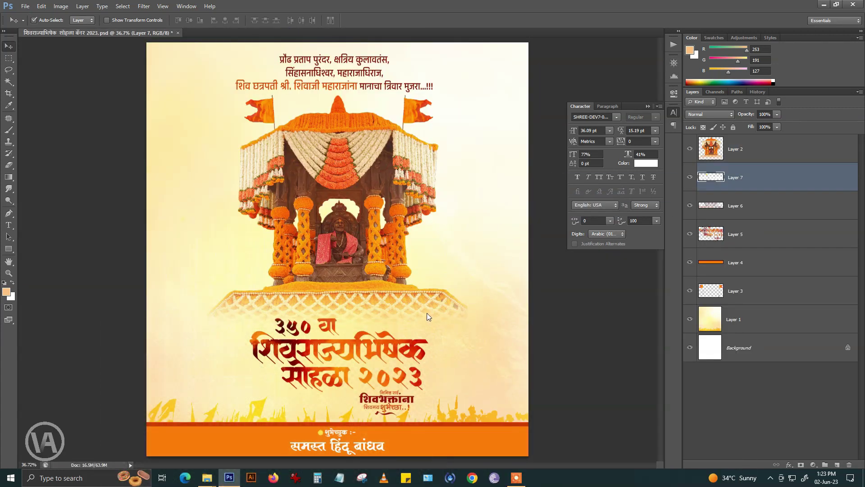
{"action": "left_click_drag", "start_coordinate": [369, 409], "coordinate": [373, 359]}
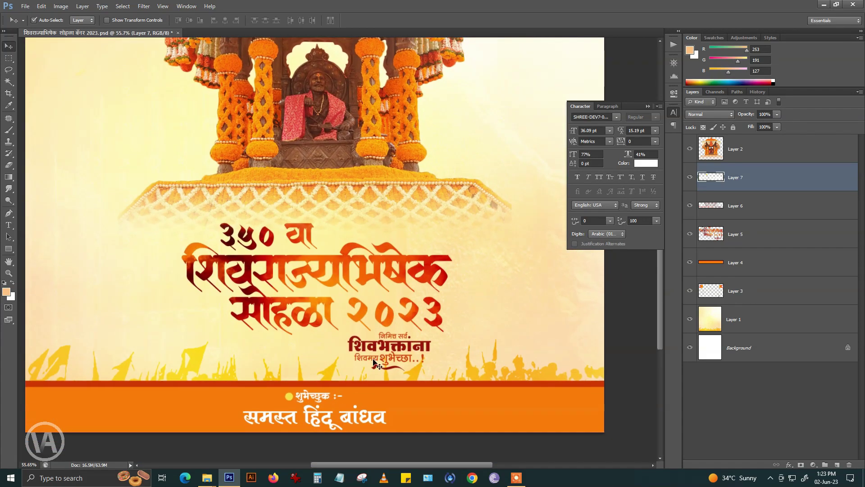
{"action": "scroll", "coordinate": [375, 363], "scroll_direction": "down", "scroll_amount": 3}
{"action": "scroll", "coordinate": [320, 237], "scroll_direction": "down", "scroll_amount": 2}
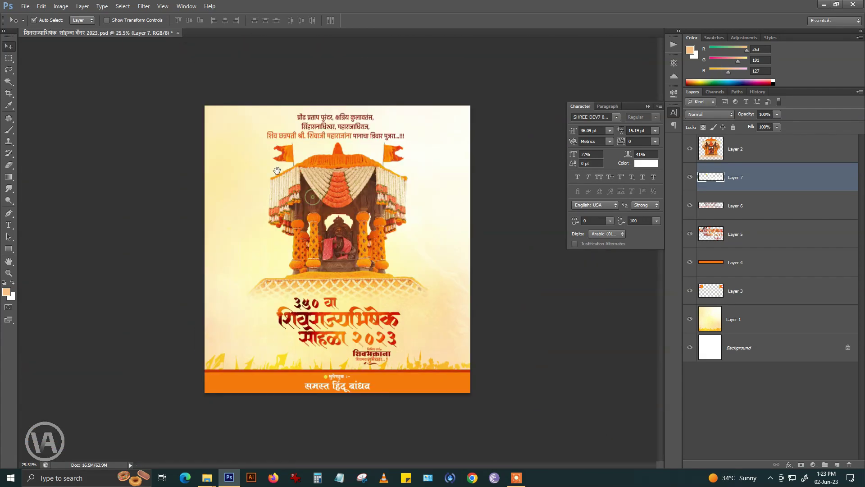
Step: Bring the 2023-9 vertical credit text into the banner as Layer 8
{"action": "left_click", "coordinate": [25, 6]}
{"action": "left_click", "coordinate": [36, 19]}
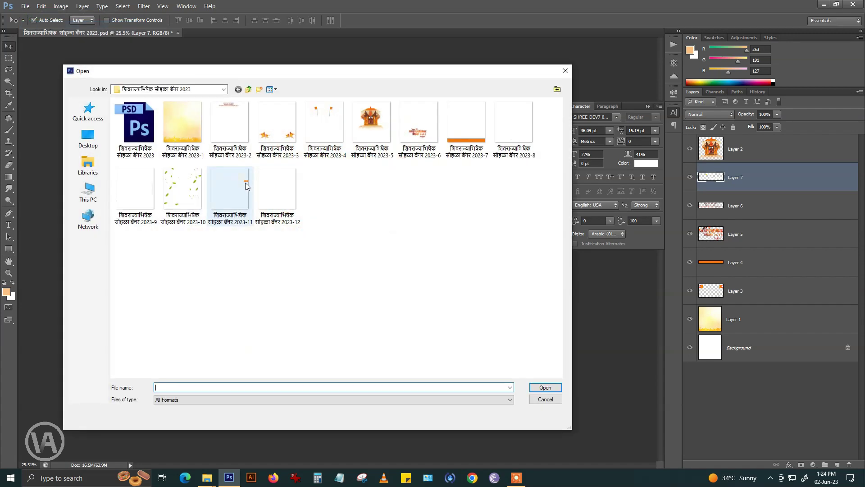
{"action": "mouse_move", "coordinate": [230, 193]}
{"action": "left_click", "coordinate": [135, 189]}
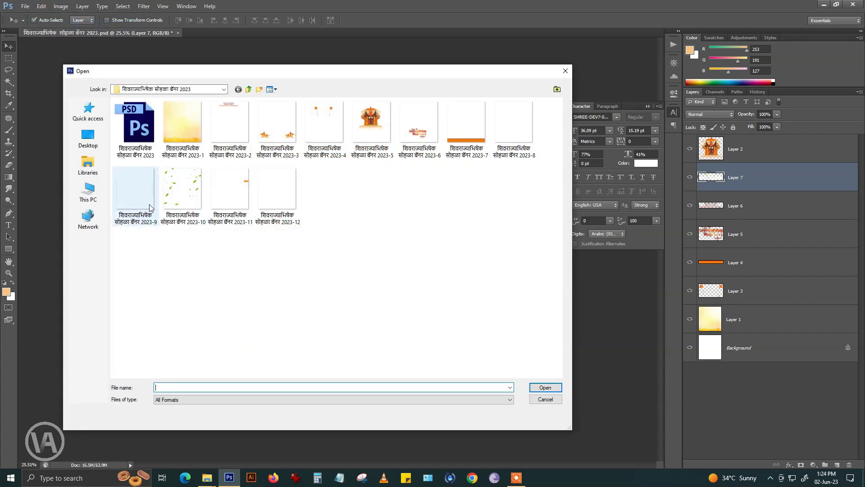
{"action": "left_click", "coordinate": [545, 387]}
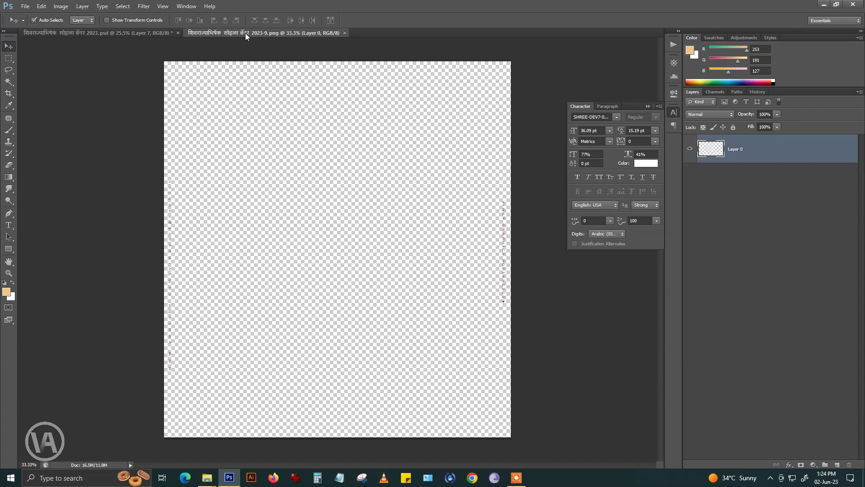
{"action": "left_click_drag", "start_coordinate": [245, 33], "coordinate": [233, 269]}
{"action": "left_click_drag", "start_coordinate": [711, 149], "coordinate": [389, 207]}
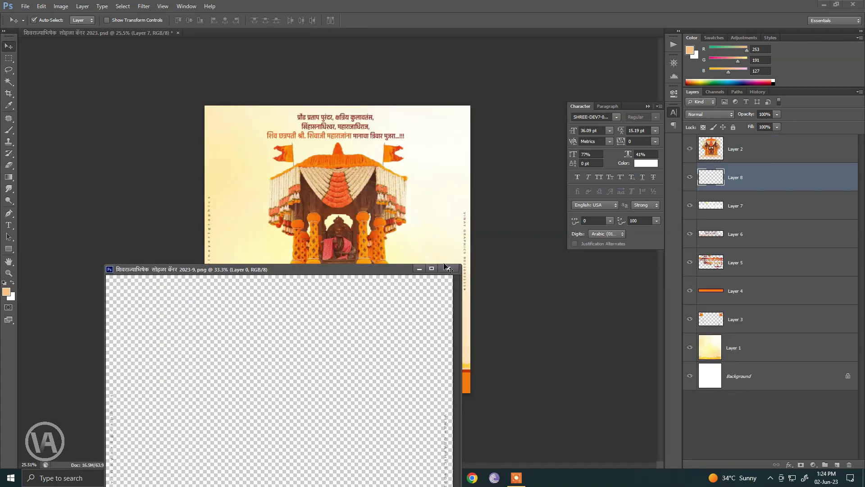
{"action": "left_click", "coordinate": [447, 268]}
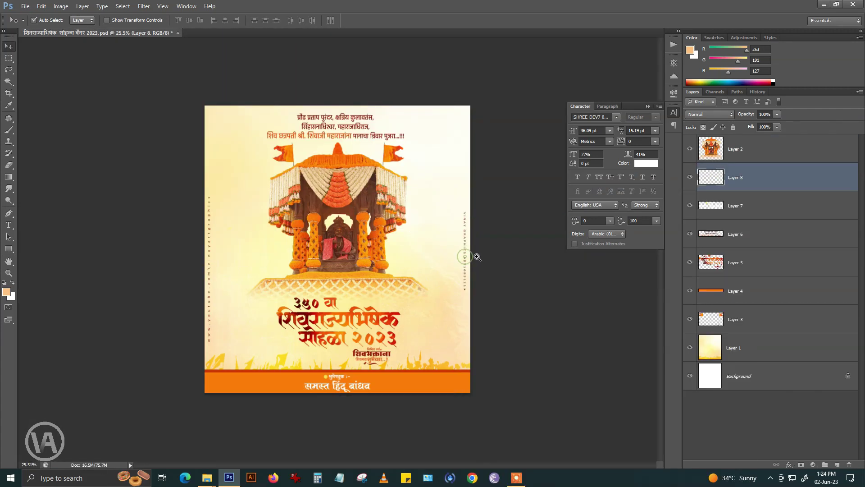
Step: Nudge the credit text slightly right and apply the transform
{"action": "left_click_drag", "start_coordinate": [390, 268], "coordinate": [406, 269]}
{"action": "key", "text": "ctrl+t"}
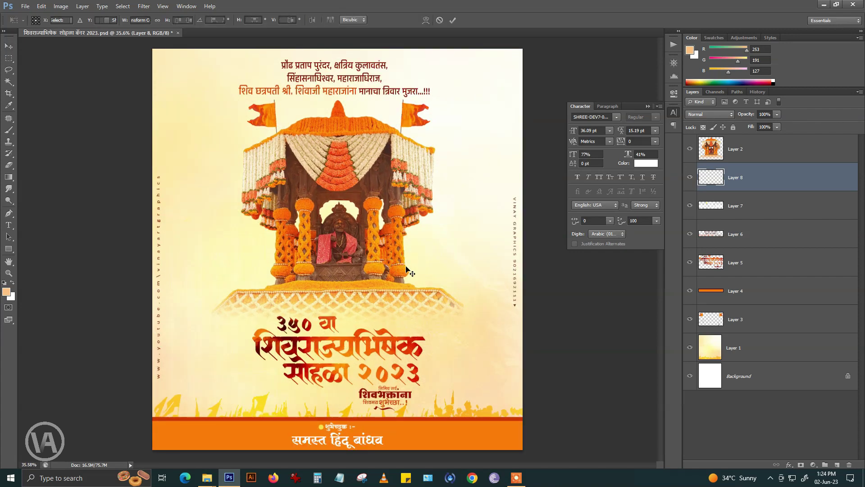
{"action": "key", "text": "shift+Right"}
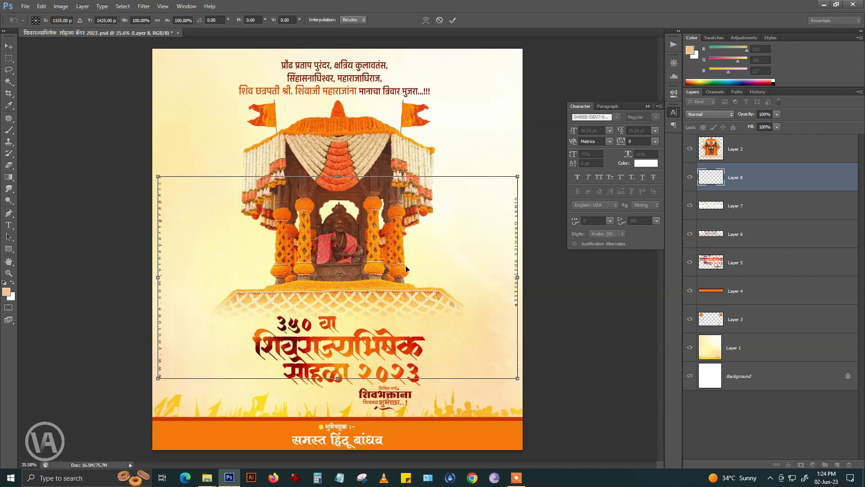
{"action": "key", "text": "Right"}
{"action": "key", "text": "Return"}
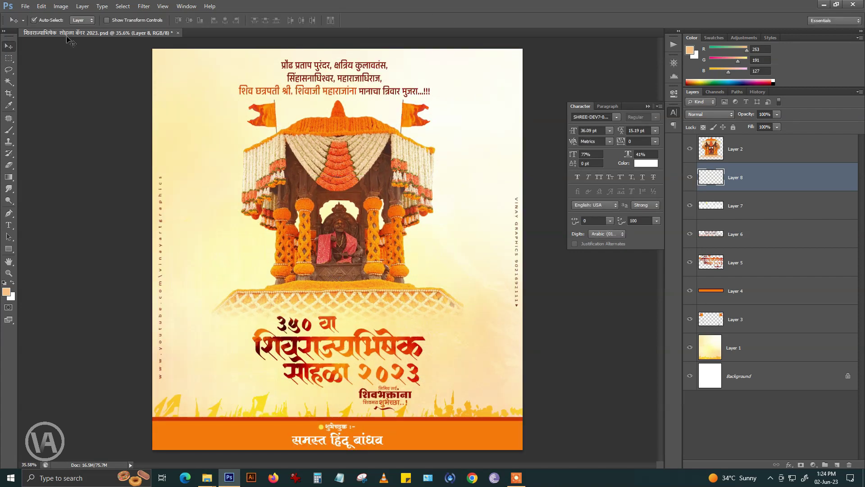
{"action": "left_click", "coordinate": [25, 7]}
{"action": "left_click", "coordinate": [34, 24]}
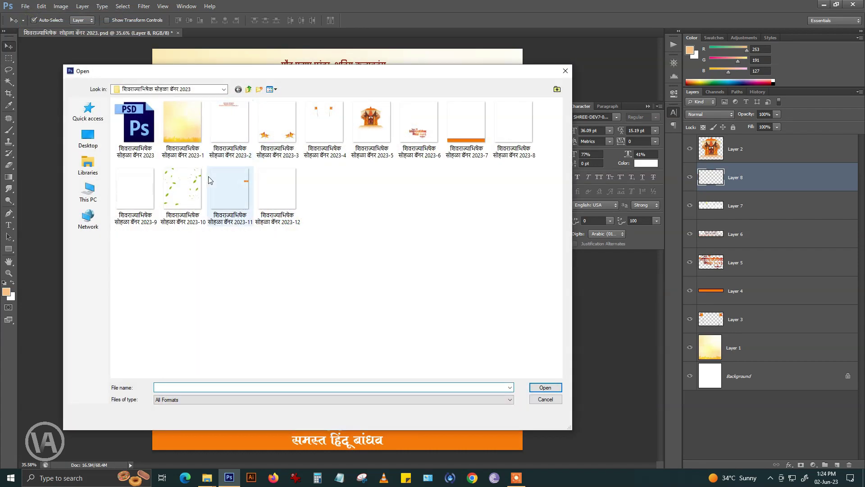
Step: Bring the 2023-10 green leaves image into the banner as Layer 9
{"action": "left_click", "coordinate": [183, 189]}
{"action": "left_click", "coordinate": [545, 387]}
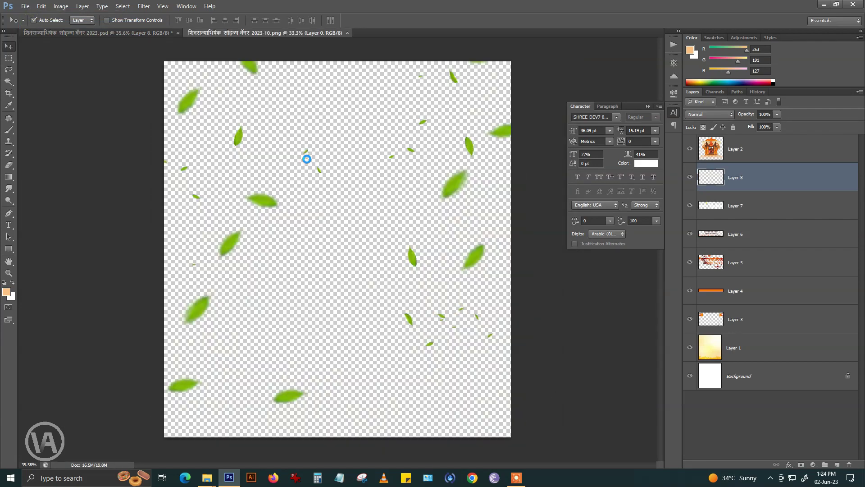
{"action": "left_click_drag", "start_coordinate": [266, 39], "coordinate": [209, 285]}
{"action": "left_click_drag", "start_coordinate": [717, 149], "coordinate": [449, 181]}
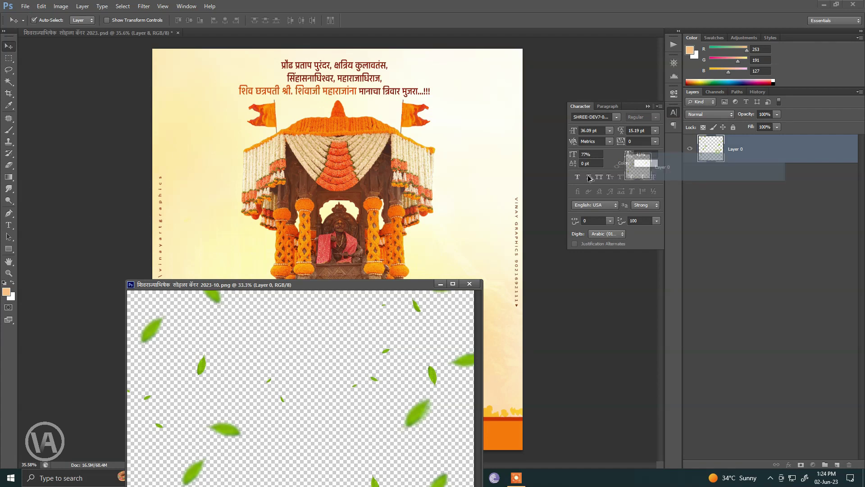
{"action": "left_click", "coordinate": [470, 284]}
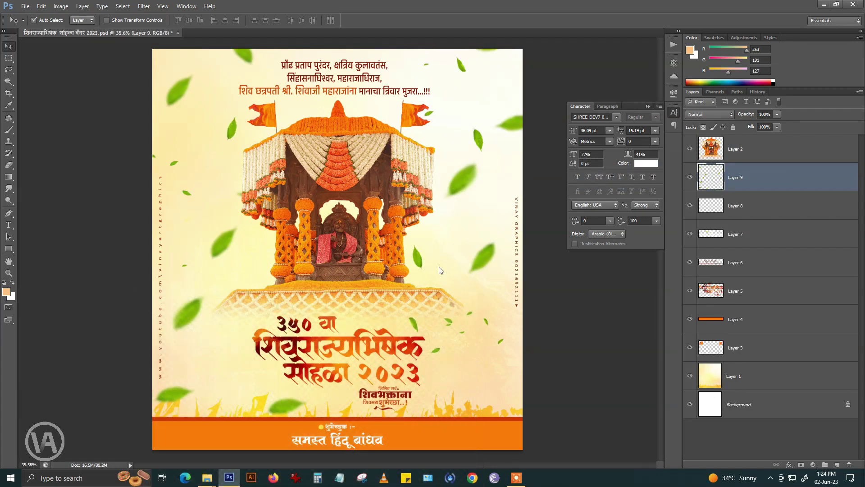
{"action": "scroll", "coordinate": [412, 237], "scroll_direction": "down", "scroll_amount": 2}
{"action": "scroll", "coordinate": [412, 234], "scroll_direction": "down", "scroll_amount": 2}
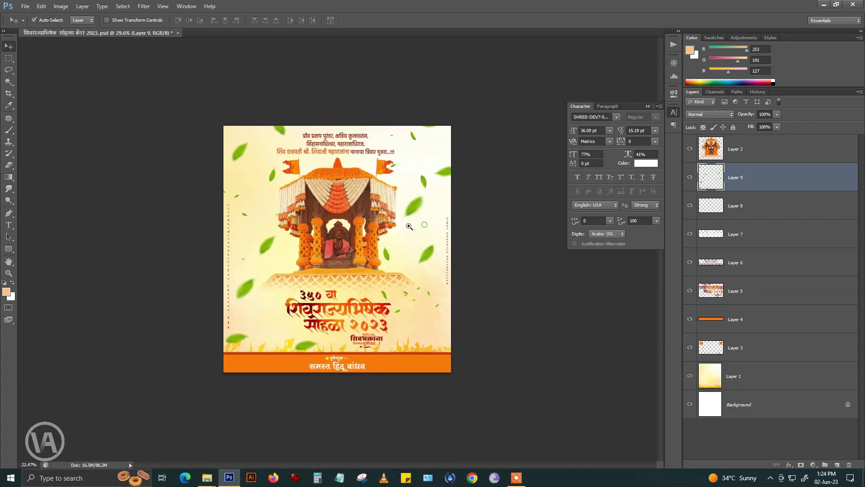
{"action": "scroll", "coordinate": [419, 230], "scroll_direction": "up", "scroll_amount": 3}
{"action": "scroll", "coordinate": [426, 224], "scroll_direction": "up", "scroll_amount": 2}
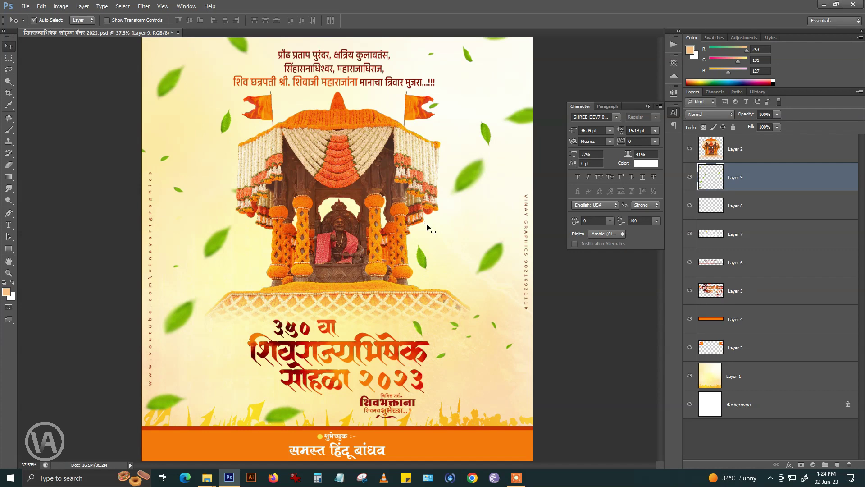
Step: Save the banner PSD, confirming the Maximize Compatibility prompt
{"action": "key", "text": "ctrl+s"}
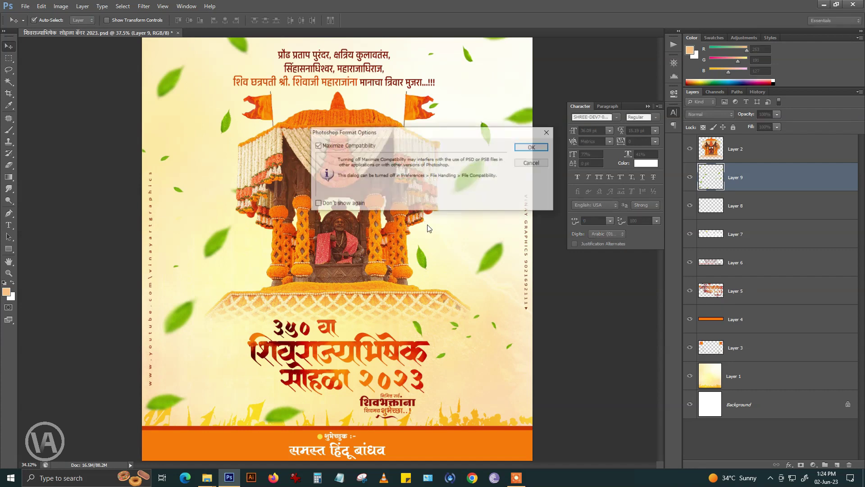
{"action": "left_click", "coordinate": [532, 148]}
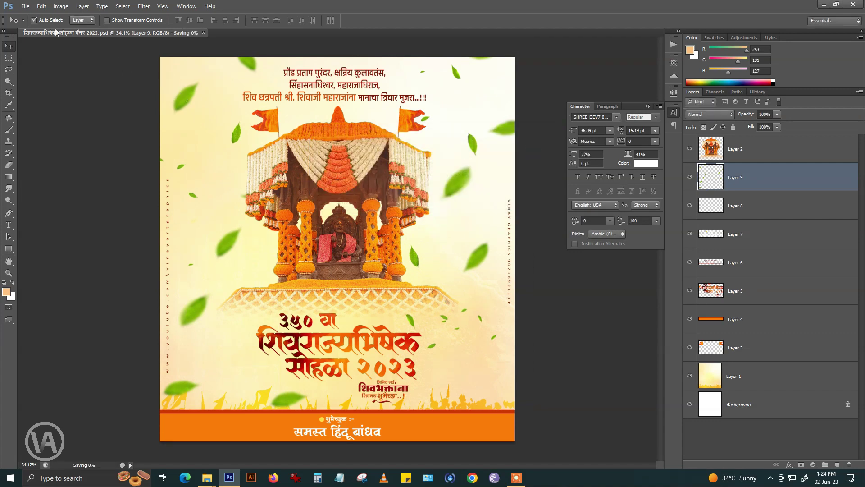
{"action": "left_click", "coordinate": [25, 6]}
{"action": "left_click", "coordinate": [31, 22]}
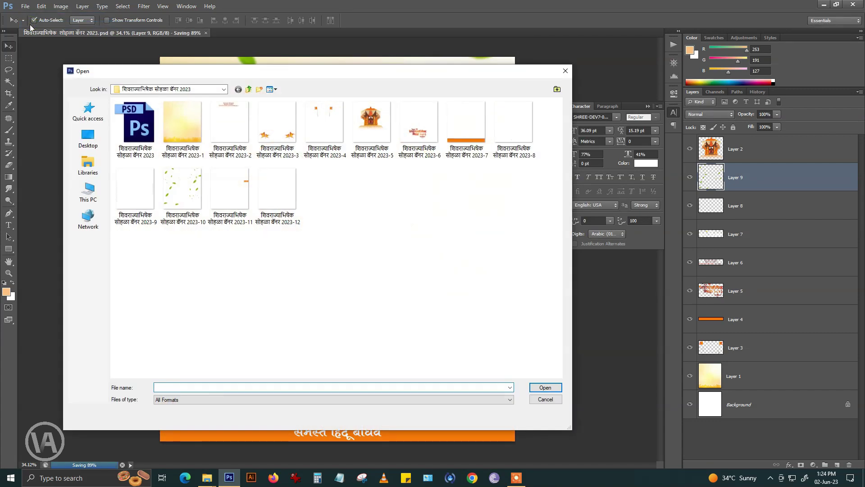
Step: Bring the 2023-3 flags image into the banner as Layer 10
{"action": "left_click", "coordinate": [278, 120]}
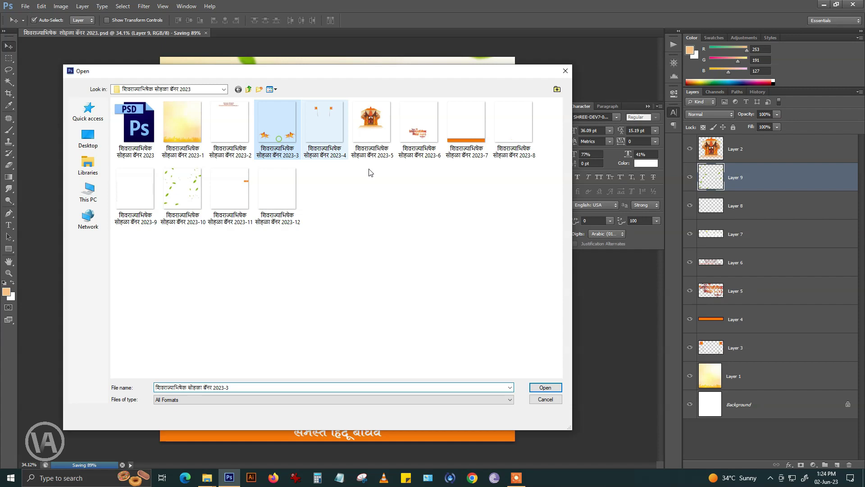
{"action": "left_click", "coordinate": [543, 387]}
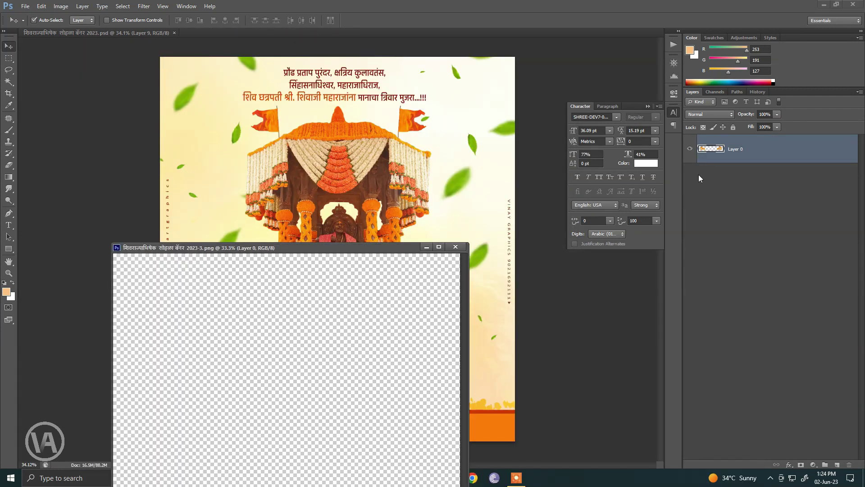
{"action": "mouse_move", "coordinate": [712, 148]}
{"action": "left_mouse_down"}
{"action": "mouse_move", "coordinate": [553, 199]}
{"action": "mouse_move", "coordinate": [461, 247]}
{"action": "left_mouse_up"}
{"action": "left_click", "coordinate": [461, 247]}
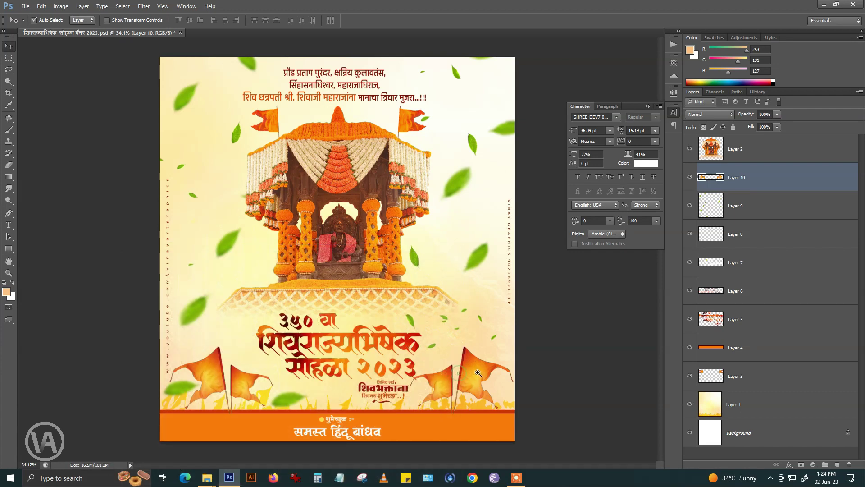
Step: Nudge the Marathi title artwork slightly to the left
{"action": "scroll", "coordinate": [457, 370], "scroll_direction": "up", "scroll_amount": 2}
{"action": "left_click_drag", "start_coordinate": [471, 367], "coordinate": [446, 314]}
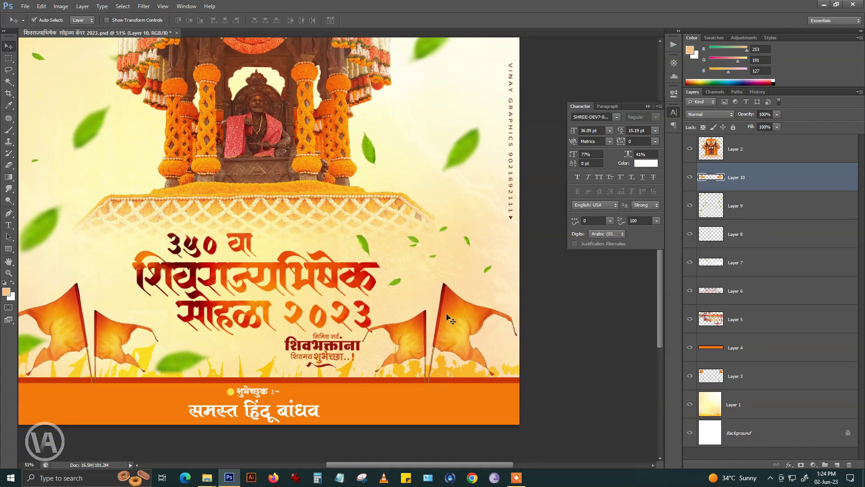
{"action": "left_click_drag", "start_coordinate": [386, 323], "coordinate": [428, 323]}
{"action": "left_click", "coordinate": [413, 316]}
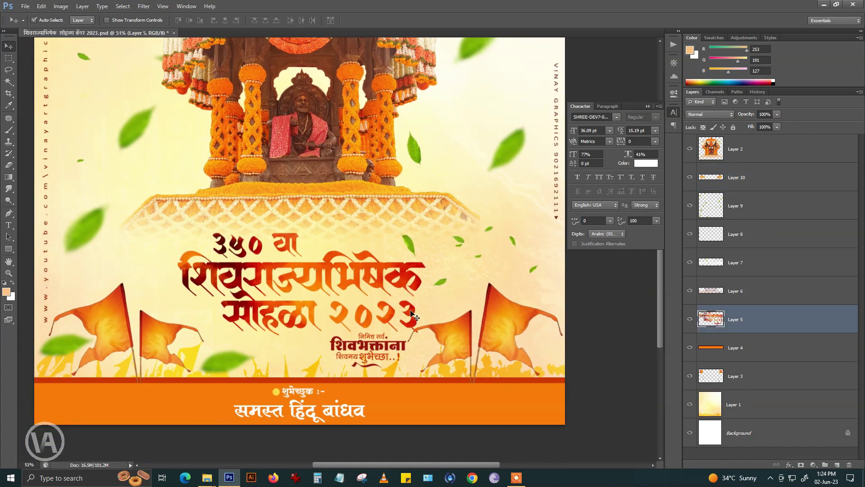
{"action": "key", "text": "Left"}
{"action": "key", "text": "Left"}
{"action": "key", "text": "Left"}
{"action": "key", "text": "Left"}
{"action": "key", "text": "Left"}
{"action": "key", "text": "Left"}
{"action": "key", "text": "Left"}
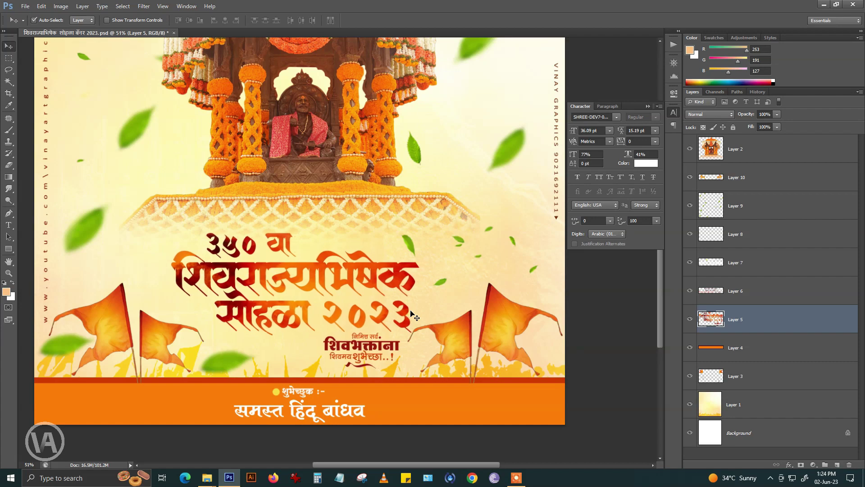
{"action": "key", "text": "Left"}
{"action": "key", "text": "Left"}
{"action": "key", "text": "Left"}
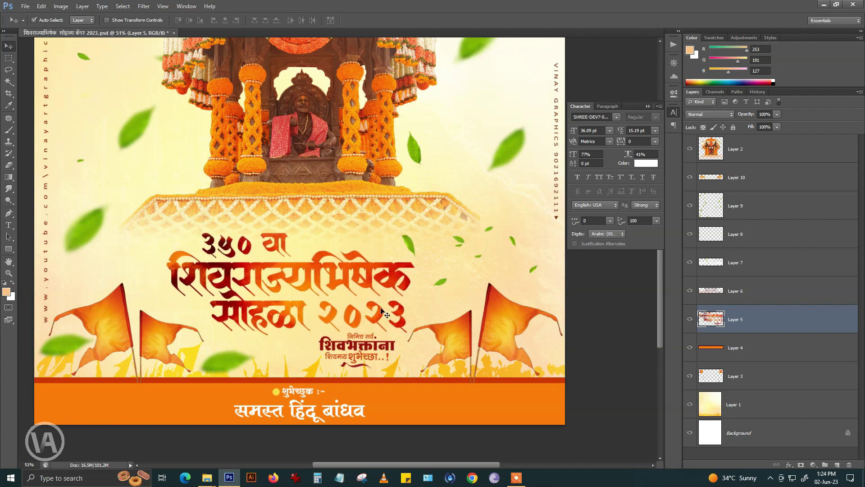
Step: Zoom out to view the whole banner and save the PSD again
{"action": "scroll", "coordinate": [381, 311], "scroll_direction": "down", "scroll_amount": 2, "text": "alt"}
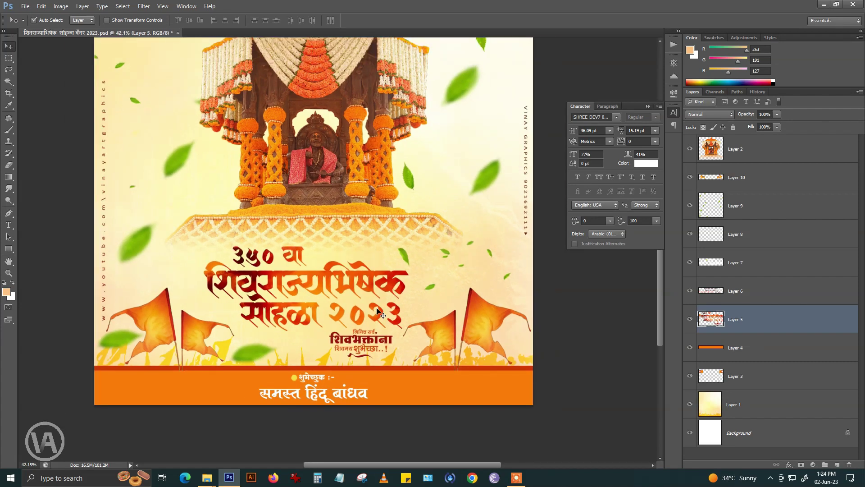
{"action": "scroll", "coordinate": [381, 314], "scroll_direction": "down", "scroll_amount": 1, "text": "alt"}
{"action": "scroll", "coordinate": [384, 282], "scroll_direction": "down", "scroll_amount": 1, "text": "alt"}
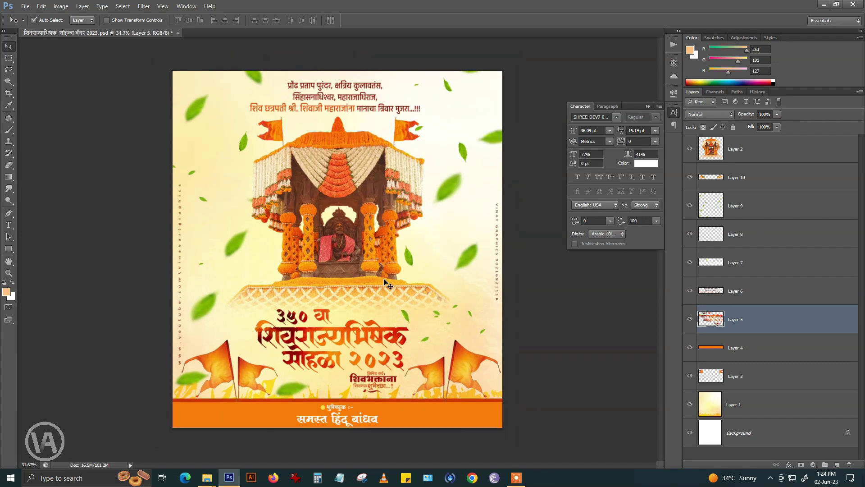
{"action": "key", "text": "ctrl+s"}
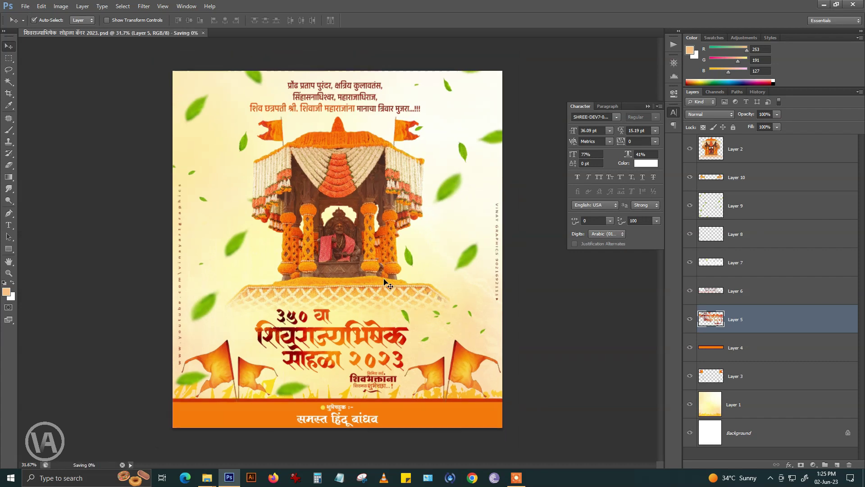
Step: Add a new empty layer above the palanquin statue layer and clip it to the statue
{"action": "left_click", "coordinate": [364, 165]}
{"action": "key", "text": "b"}
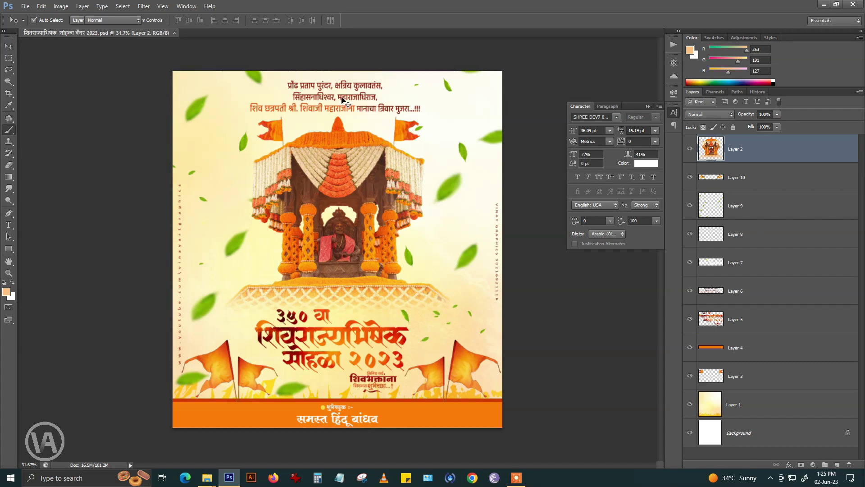
{"action": "right_click", "coordinate": [347, 133]}
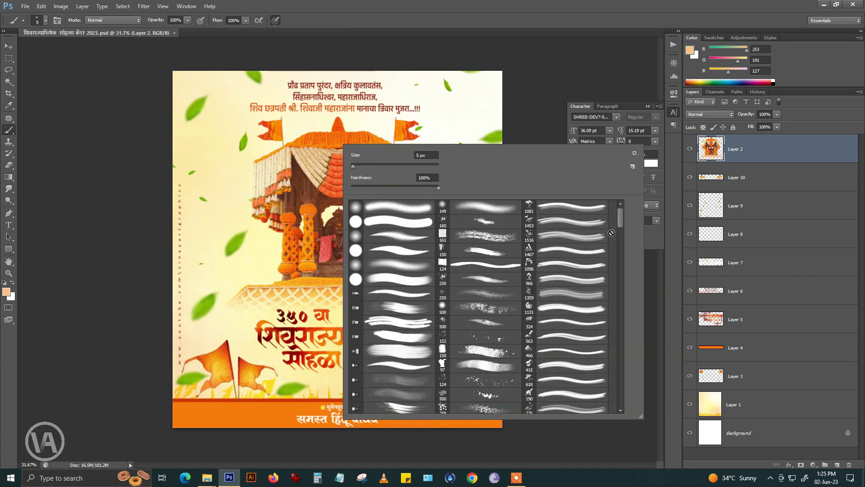
{"action": "left_click", "coordinate": [332, 260]}
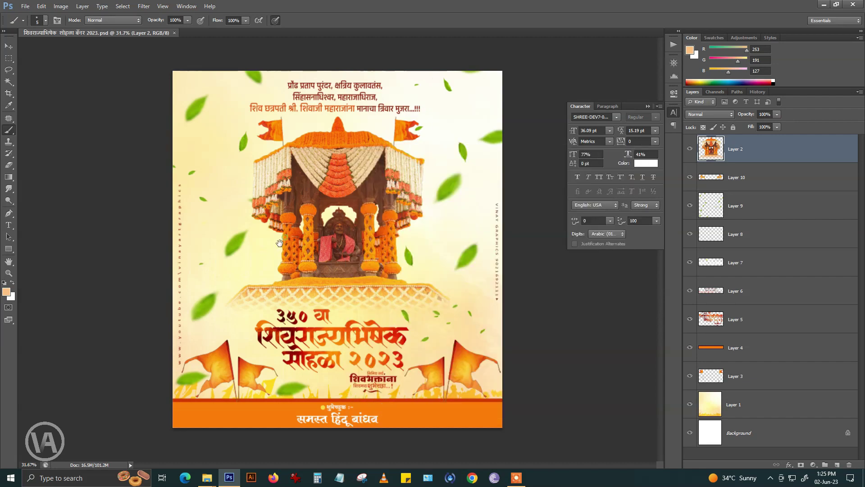
{"action": "left_click", "coordinate": [839, 464]}
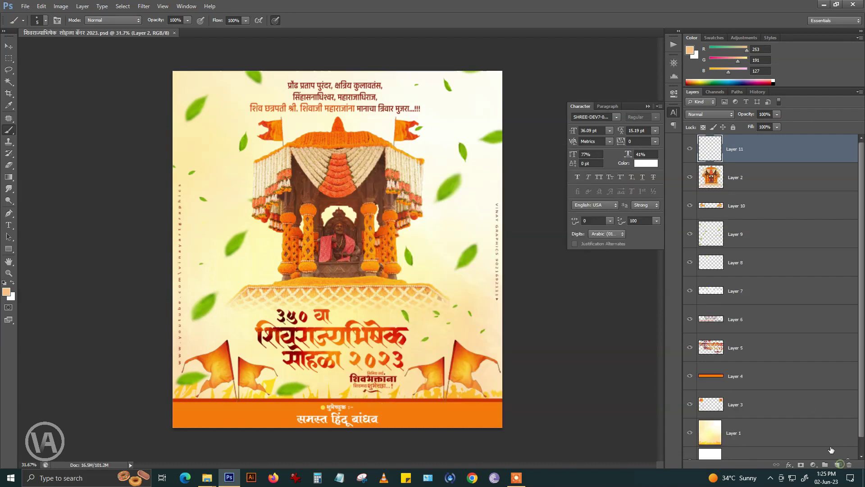
{"action": "key", "text": "ctrl+alt+g"}
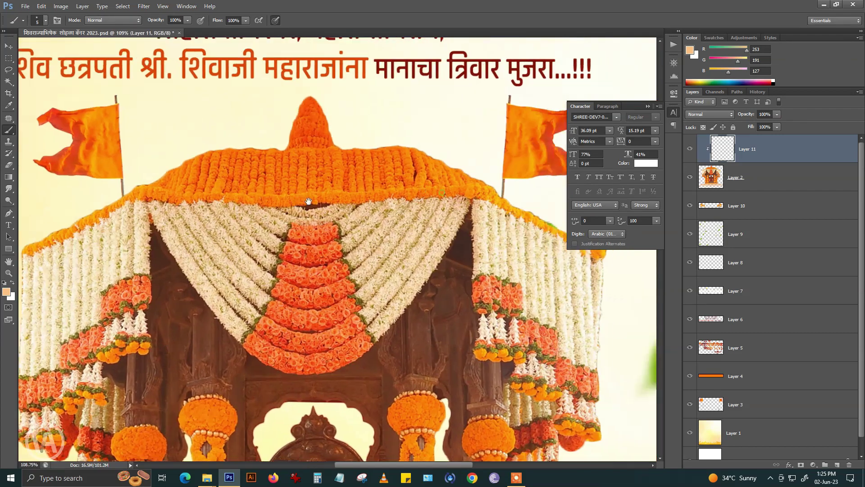
Step: Sample a yellow-orange colour and brush glow along the arch's left and right inner edges
{"action": "left_click_drag", "start_coordinate": [365, 149], "coordinate": [436, 169]}
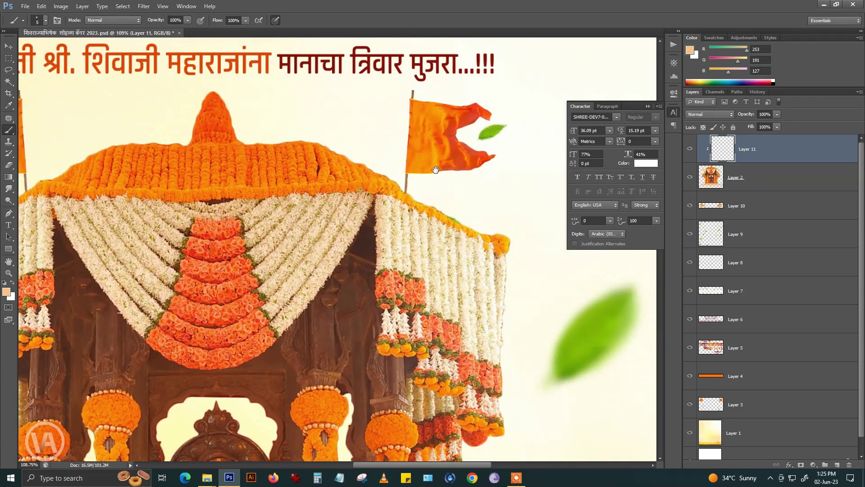
{"action": "scroll", "coordinate": [392, 231], "scroll_direction": "down", "scroll_amount": 3}
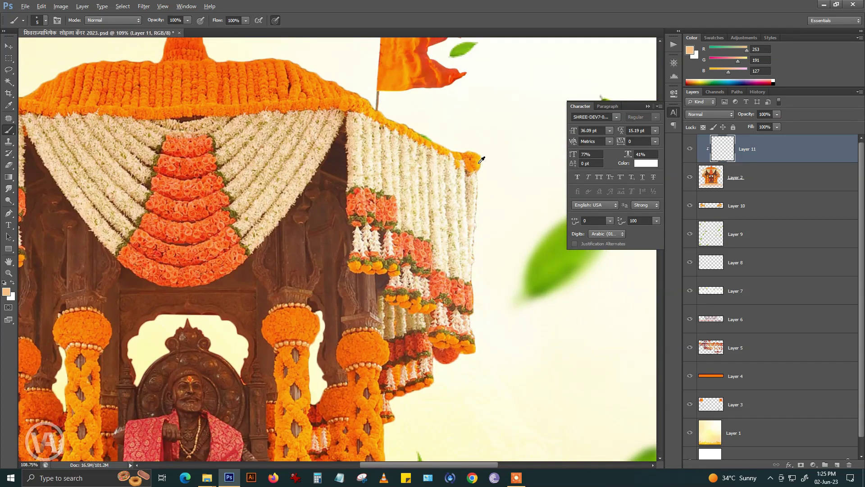
{"action": "left_click", "coordinate": [480, 162], "text": "alt"}
{"action": "left_click_drag", "start_coordinate": [184, 277], "coordinate": [357, 133]}
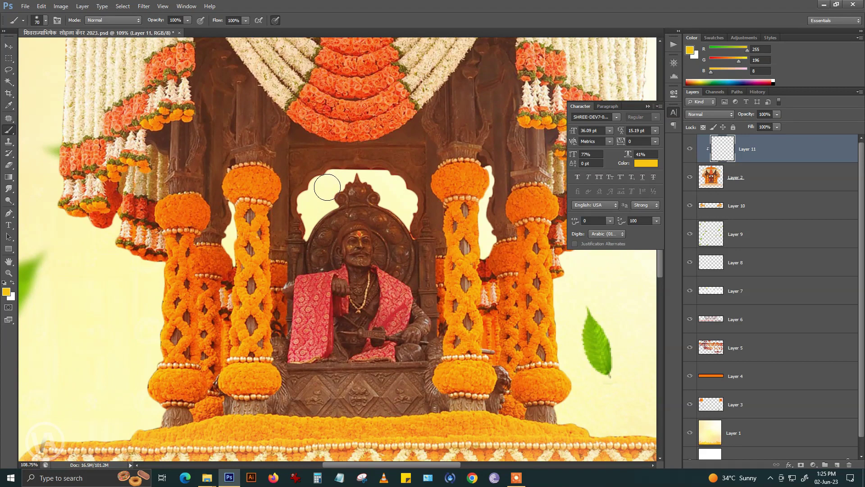
{"action": "mouse_move", "coordinate": [345, 167]}
{"action": "left_mouse_down"}
{"action": "mouse_move", "coordinate": [306, 240]}
{"action": "mouse_move", "coordinate": [405, 183]}
{"action": "left_mouse_up"}
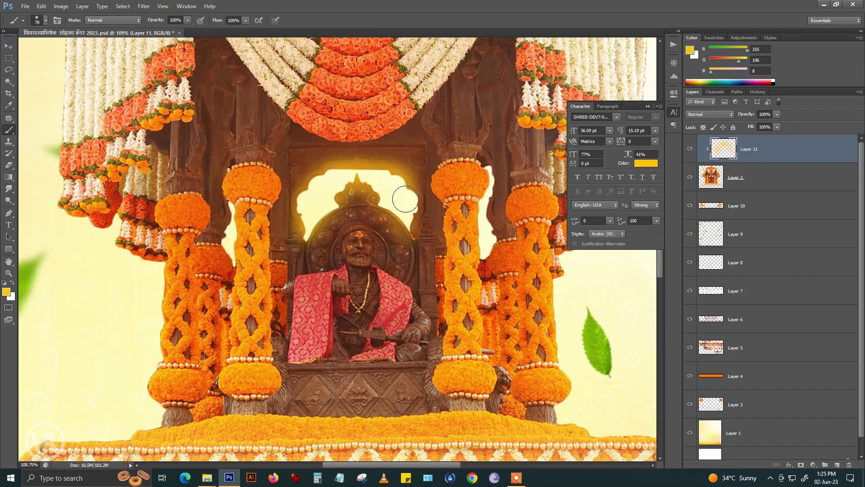
{"action": "left_click_drag", "start_coordinate": [405, 183], "coordinate": [417, 223]}
{"action": "left_click", "coordinate": [713, 116]}
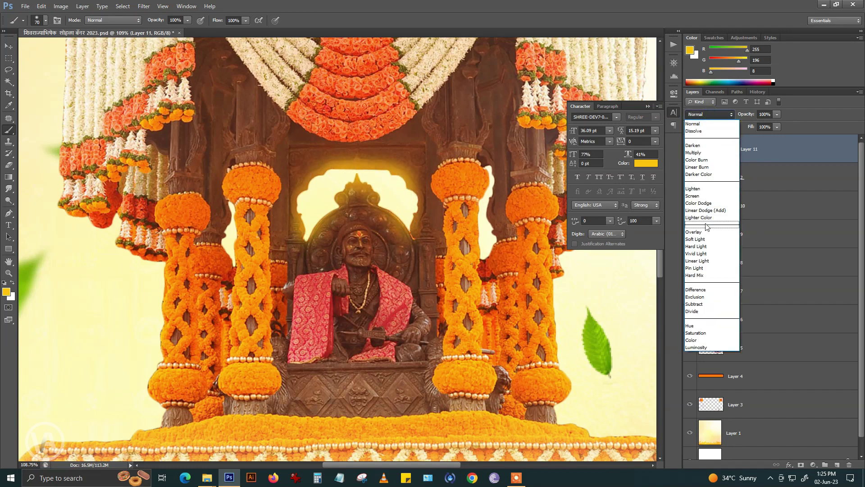
Step: Set the glow layer to Screen blend mode at 80% opacity
{"action": "left_click", "coordinate": [697, 197]}
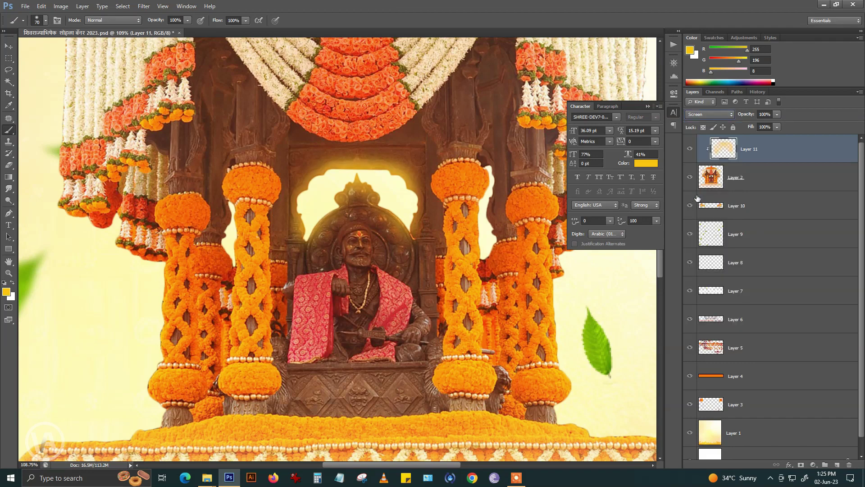
{"action": "left_click_drag", "start_coordinate": [370, 234], "coordinate": [329, 237]}
{"action": "key", "text": "v"}
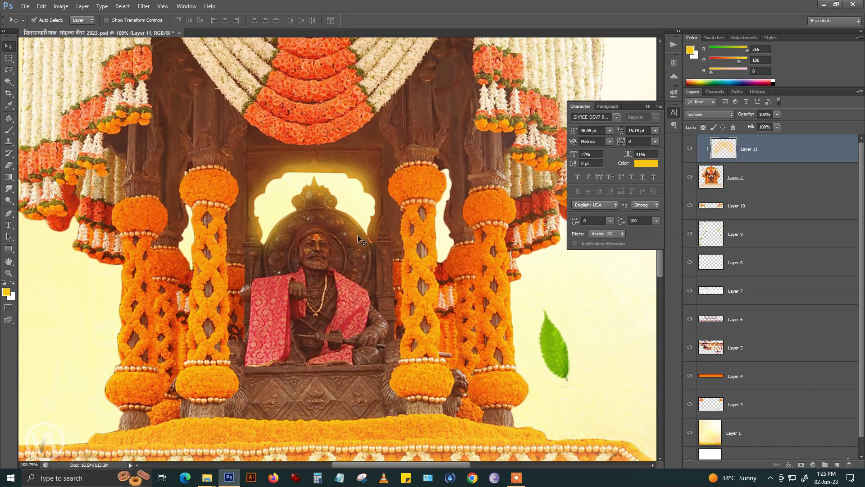
{"action": "key", "text": "8"}
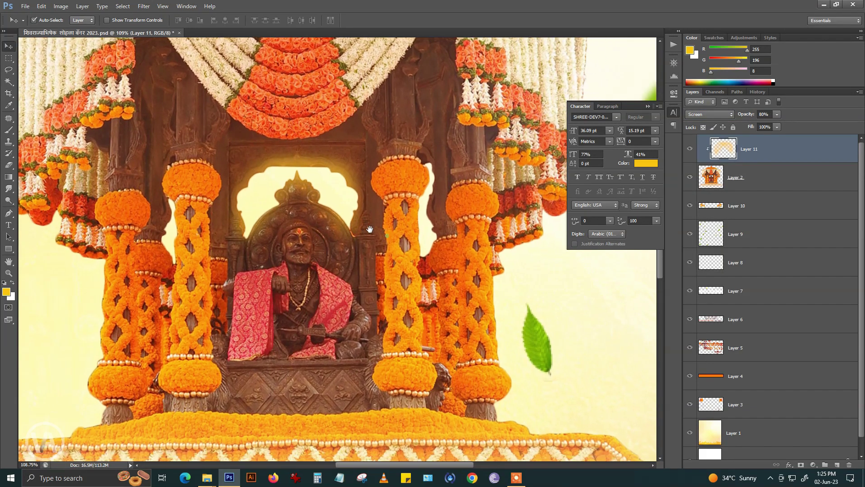
{"action": "left_click_drag", "start_coordinate": [397, 81], "coordinate": [380, 76]}
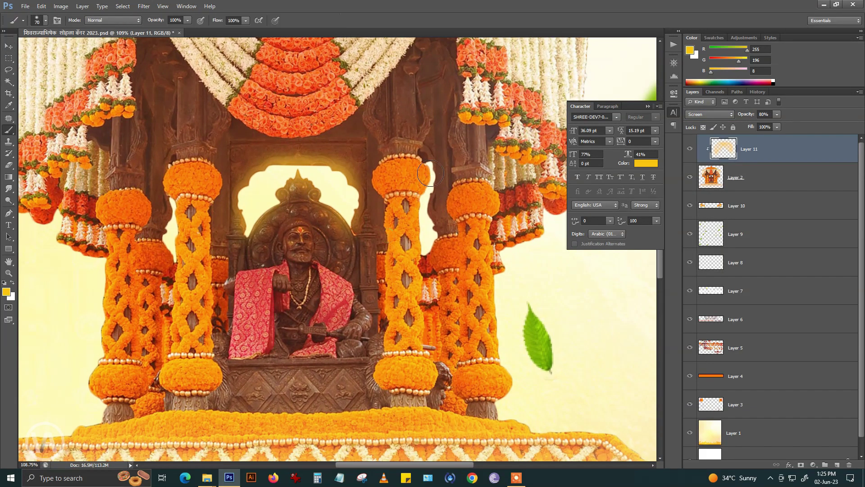
{"action": "key", "text": "b"}
Step: Brush more glow beside the right column and around the statue's head in the arch
{"action": "left_click_drag", "start_coordinate": [429, 153], "coordinate": [419, 256]}
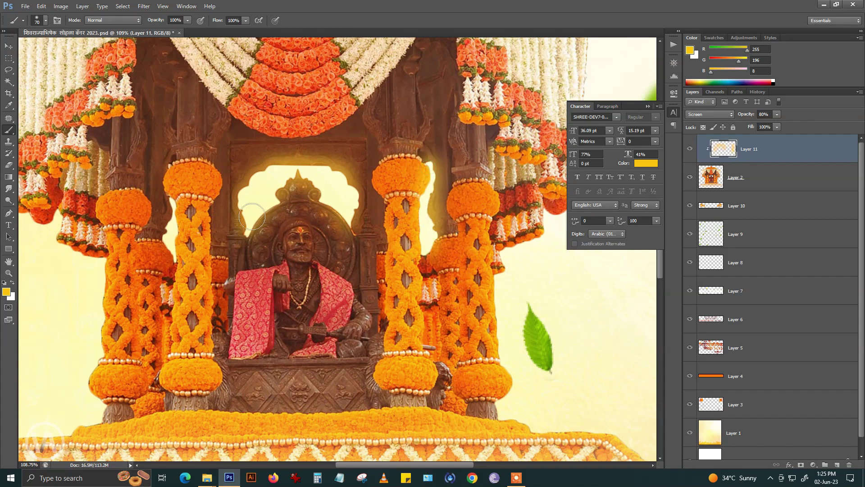
{"action": "left_click_drag", "start_coordinate": [247, 186], "coordinate": [243, 250]}
{"action": "left_click_drag", "start_coordinate": [264, 213], "coordinate": [347, 230]}
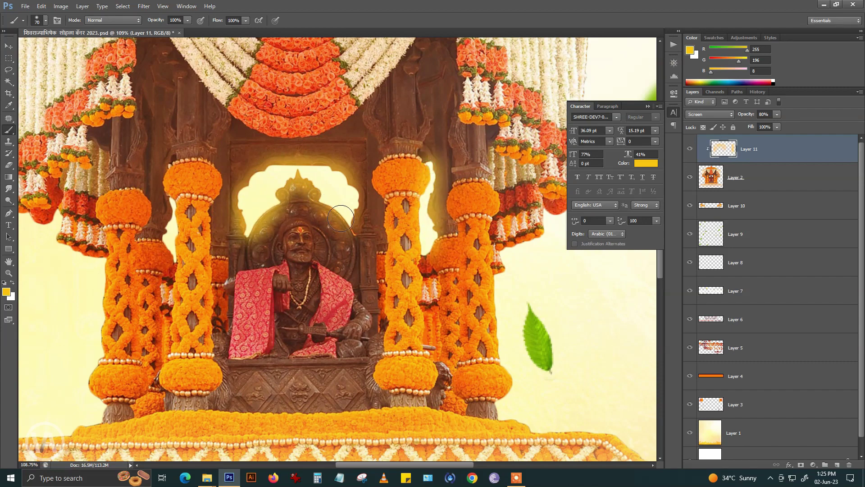
{"action": "mouse_move", "coordinate": [198, 258]}
{"action": "left_mouse_down"}
{"action": "mouse_move", "coordinate": [265, 262]}
{"action": "mouse_move", "coordinate": [316, 302]}
{"action": "left_mouse_up"}
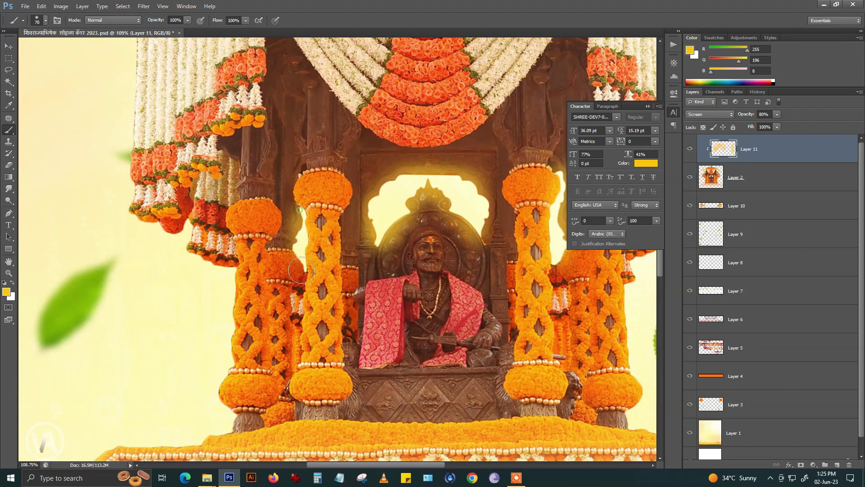
{"action": "scroll", "coordinate": [280, 211], "scroll_direction": "up", "scroll_amount": 3}
{"action": "scroll", "coordinate": [281, 210], "scroll_direction": "down", "scroll_amount": 1}
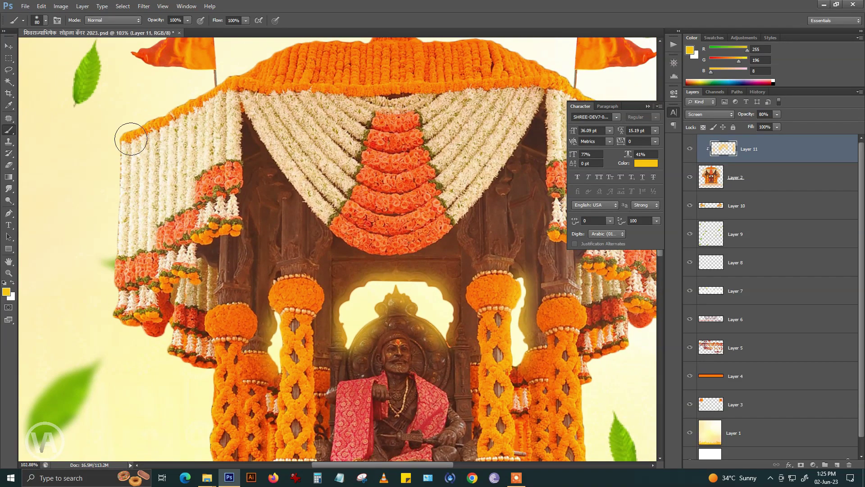
Step: Enlarge the brush to 100 and brighten the canopy's top-left, lower-left and pillar edges
{"action": "key", "text": "bracketright"}
{"action": "key", "text": "bracketright"}
{"action": "left_click_drag", "start_coordinate": [135, 120], "coordinate": [212, 88]}
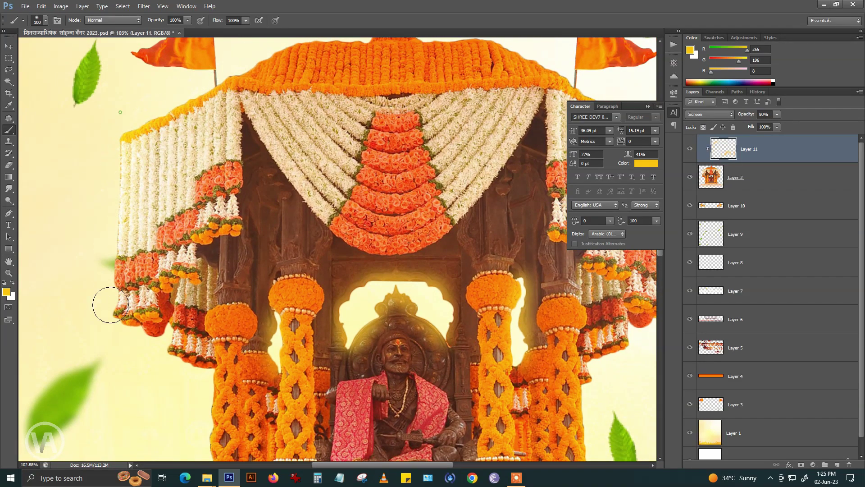
{"action": "left_click_drag", "start_coordinate": [110, 305], "coordinate": [199, 371]}
{"action": "left_click_drag", "start_coordinate": [202, 411], "coordinate": [244, 225]}
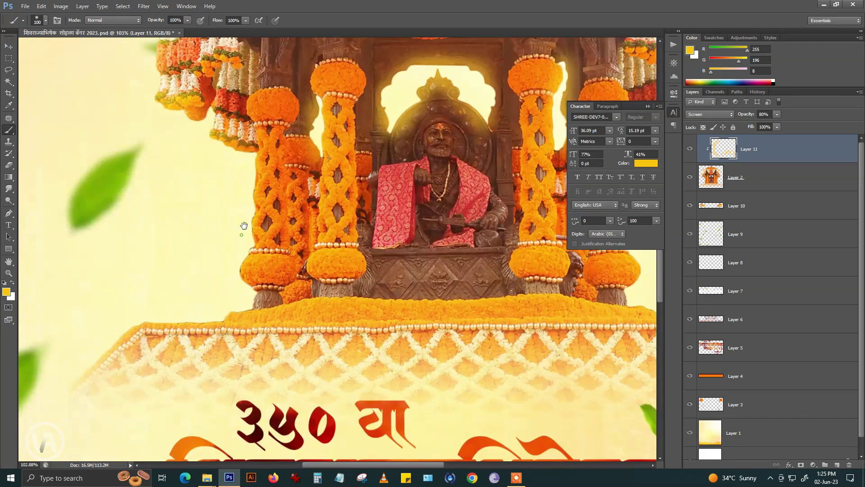
{"action": "mouse_move", "coordinate": [261, 265]}
{"action": "left_mouse_down"}
{"action": "mouse_move", "coordinate": [228, 327]}
{"action": "mouse_move", "coordinate": [336, 235]}
{"action": "mouse_move", "coordinate": [140, 326]}
{"action": "left_mouse_up"}
{"action": "scroll", "coordinate": [307, 132], "scroll_direction": "down", "scroll_amount": 4}
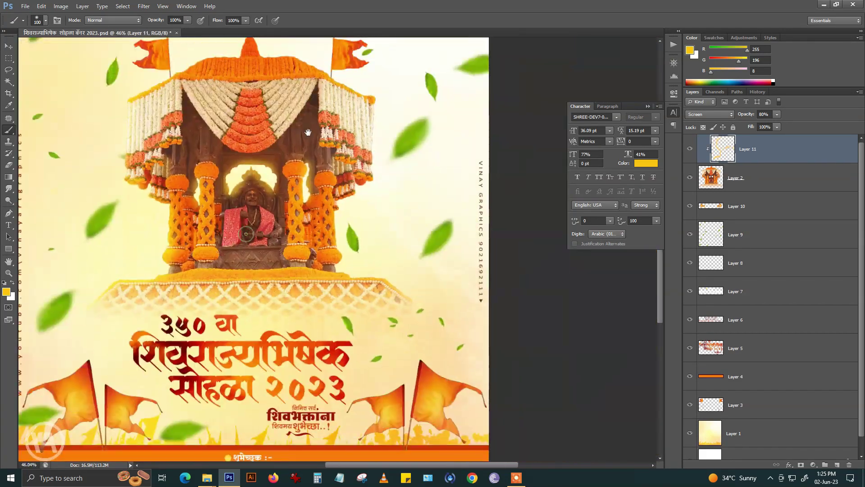
Step: Paint glow from the left flag along the canopy top and down both canopy edges
{"action": "left_click_drag", "start_coordinate": [308, 132], "coordinate": [333, 193]}
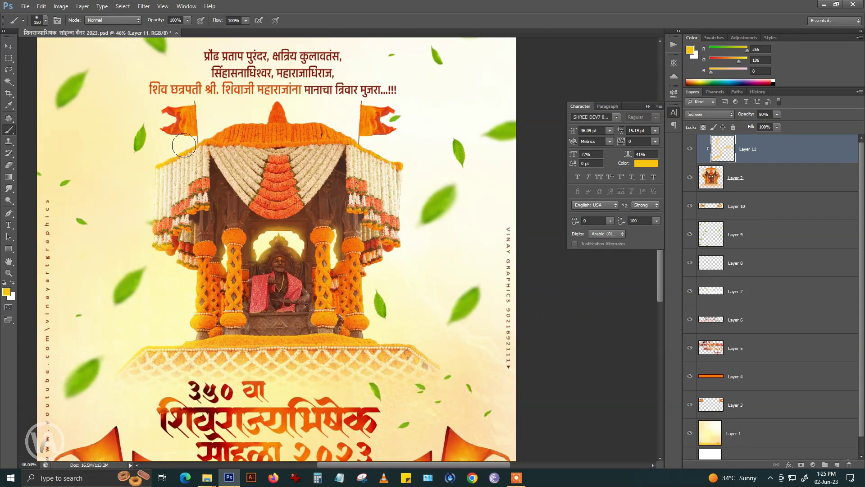
{"action": "mouse_move", "coordinate": [184, 145]}
{"action": "left_mouse_down"}
{"action": "mouse_move", "coordinate": [289, 101]}
{"action": "mouse_move", "coordinate": [345, 136]}
{"action": "mouse_move", "coordinate": [401, 198]}
{"action": "mouse_move", "coordinate": [374, 335]}
{"action": "mouse_move", "coordinate": [409, 344]}
{"action": "mouse_move", "coordinate": [403, 336]}
{"action": "left_mouse_up"}
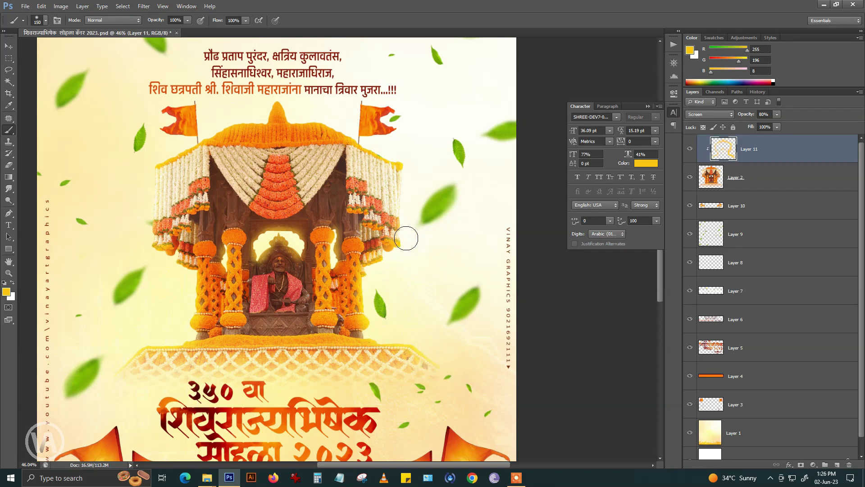
{"action": "left_click_drag", "start_coordinate": [407, 218], "coordinate": [302, 111]}
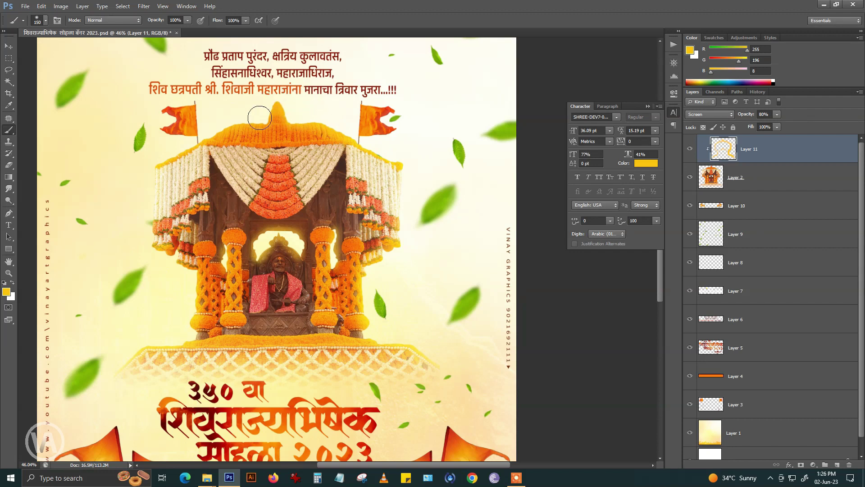
{"action": "mouse_move", "coordinate": [252, 115]}
{"action": "left_mouse_down"}
{"action": "mouse_move", "coordinate": [171, 150]}
{"action": "mouse_move", "coordinate": [151, 183]}
{"action": "mouse_move", "coordinate": [162, 261]}
{"action": "left_mouse_up"}
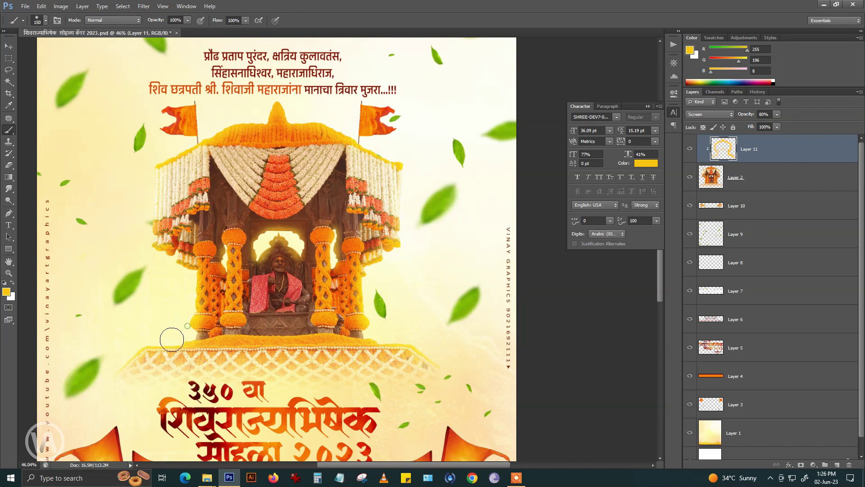
{"action": "scroll", "coordinate": [324, 247], "scroll_direction": "down", "scroll_amount": 4}
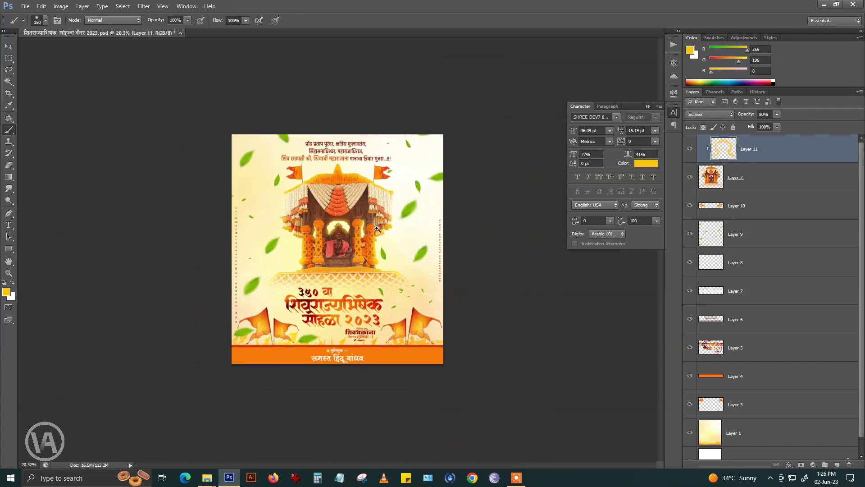
Step: Save the banner and touch up the glow around the arch with a smaller brush
{"action": "scroll", "coordinate": [378, 229], "scroll_direction": "up", "scroll_amount": 5}
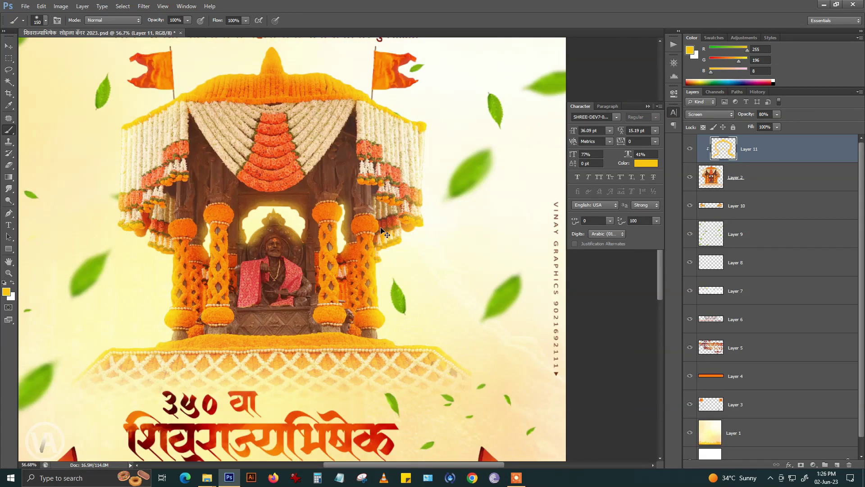
{"action": "key", "text": "ctrl+s"}
{"action": "scroll", "coordinate": [299, 173], "scroll_direction": "up", "scroll_amount": 1}
{"action": "scroll", "coordinate": [301, 170], "scroll_direction": "up", "scroll_amount": 1}
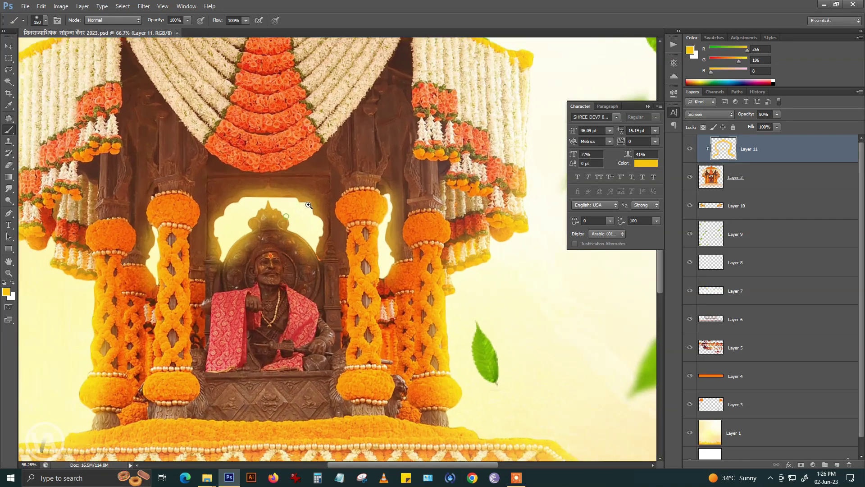
{"action": "scroll", "coordinate": [302, 168], "scroll_direction": "up", "scroll_amount": 1}
{"action": "key", "text": "bracketleft"}
{"action": "key", "text": "bracketleft"}
{"action": "left_click_drag", "start_coordinate": [271, 212], "coordinate": [230, 230]}
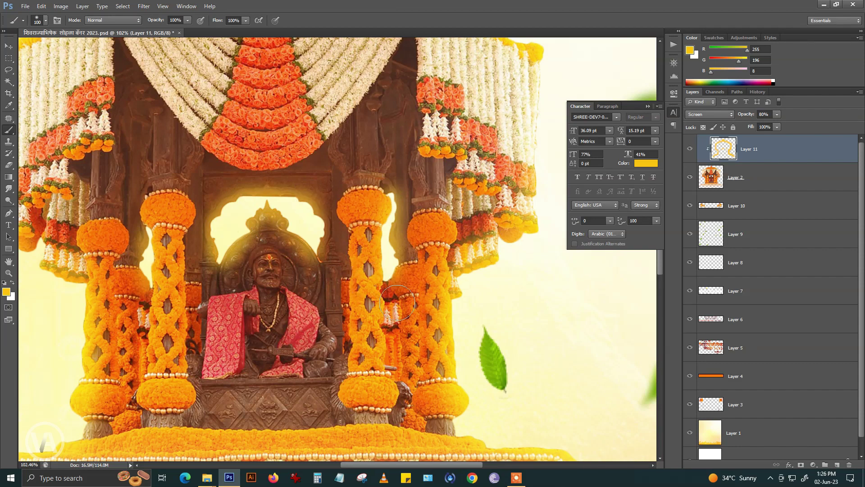
Step: Zoom out to view the whole festival banner
{"action": "left_click", "coordinate": [517, 477]}
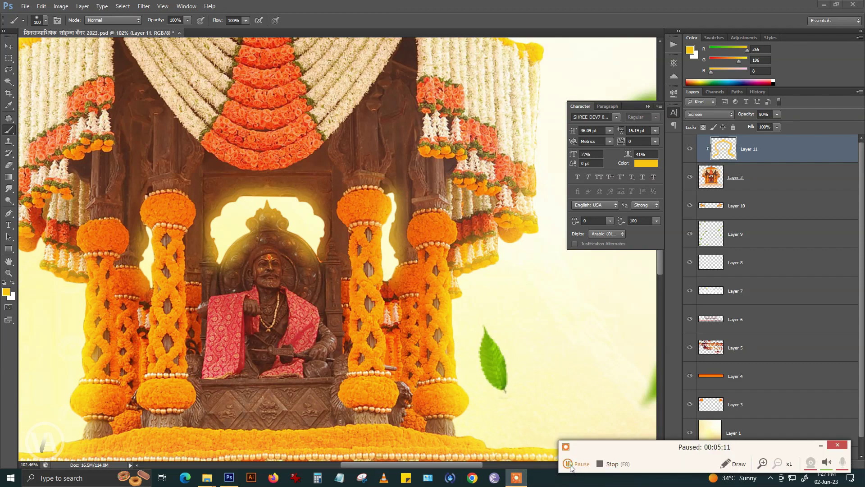
{"action": "left_click", "coordinate": [818, 447]}
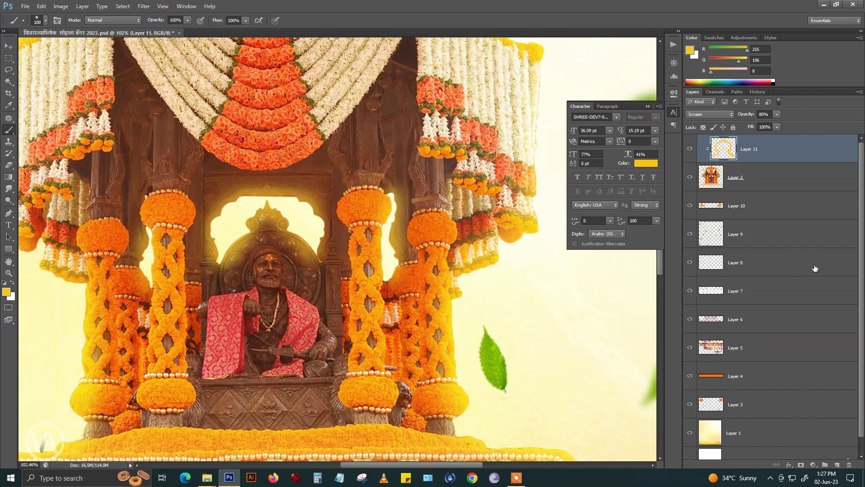
{"action": "scroll", "coordinate": [232, 227], "scroll_direction": "down", "scroll_amount": 5}
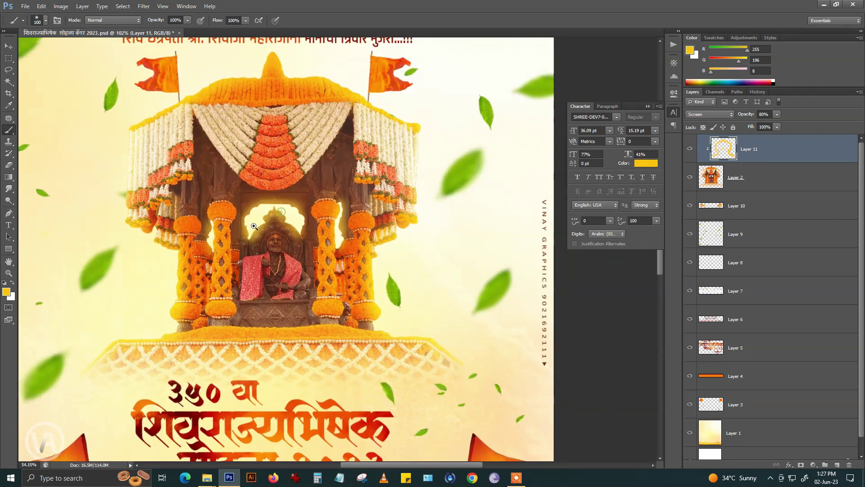
{"action": "scroll", "coordinate": [265, 195], "scroll_direction": "up", "scroll_amount": 3}
{"action": "scroll", "coordinate": [235, 210], "scroll_direction": "down", "scroll_amount": 2}
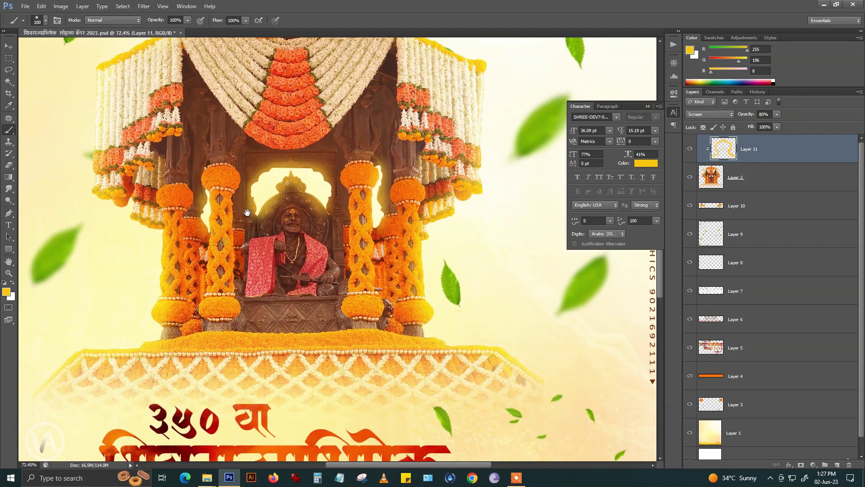
{"action": "scroll", "coordinate": [236, 209], "scroll_direction": "down", "scroll_amount": 2}
{"action": "scroll", "coordinate": [305, 195], "scroll_direction": "up", "scroll_amount": 2}
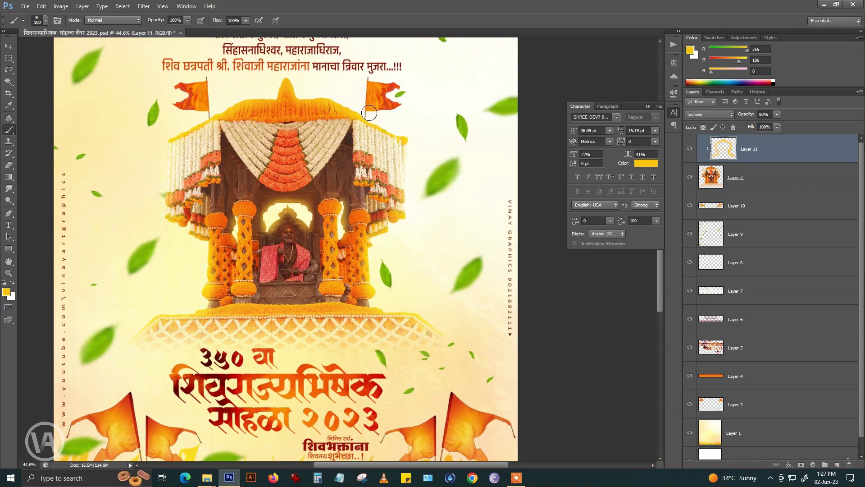
{"action": "scroll", "coordinate": [368, 103], "scroll_direction": "down", "scroll_amount": 1}
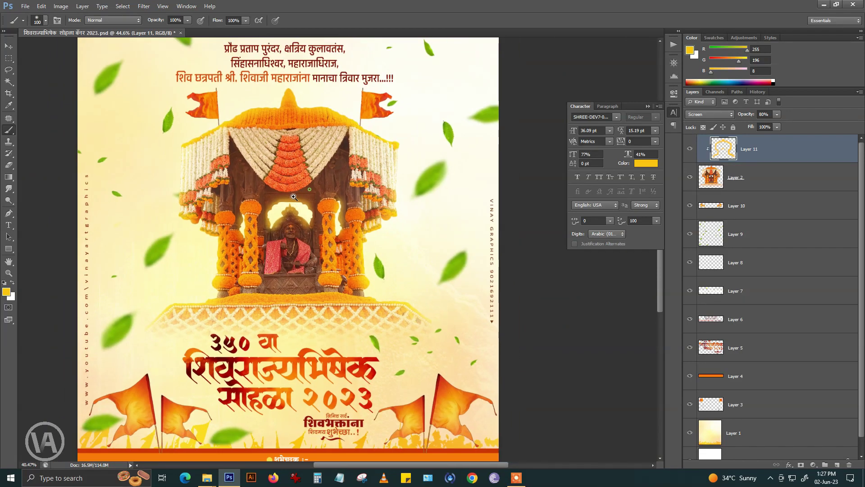
{"action": "scroll", "coordinate": [315, 93], "scroll_direction": "down", "scroll_amount": 2}
{"action": "scroll", "coordinate": [276, 85], "scroll_direction": "down", "scroll_amount": 1}
Step: Open the Light (15) flare image and bring it into the banner as a new layer
{"action": "left_click", "coordinate": [24, 6]}
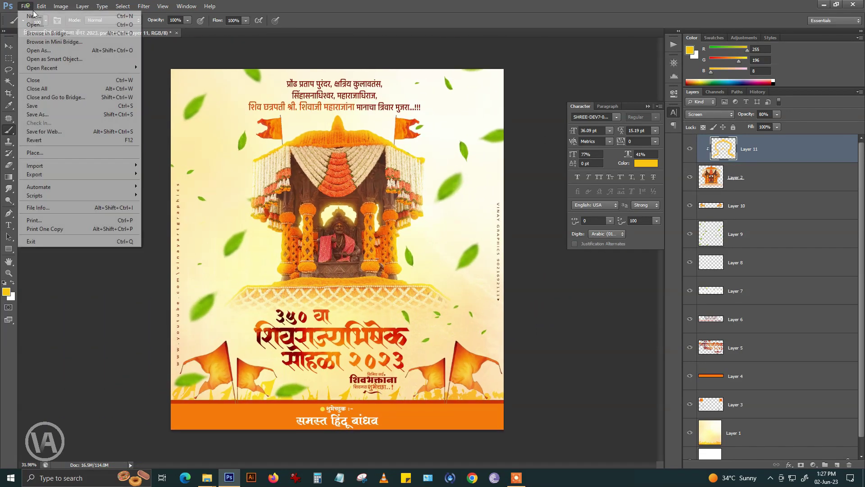
{"action": "left_click", "coordinate": [34, 23]}
{"action": "left_click", "coordinate": [190, 140]}
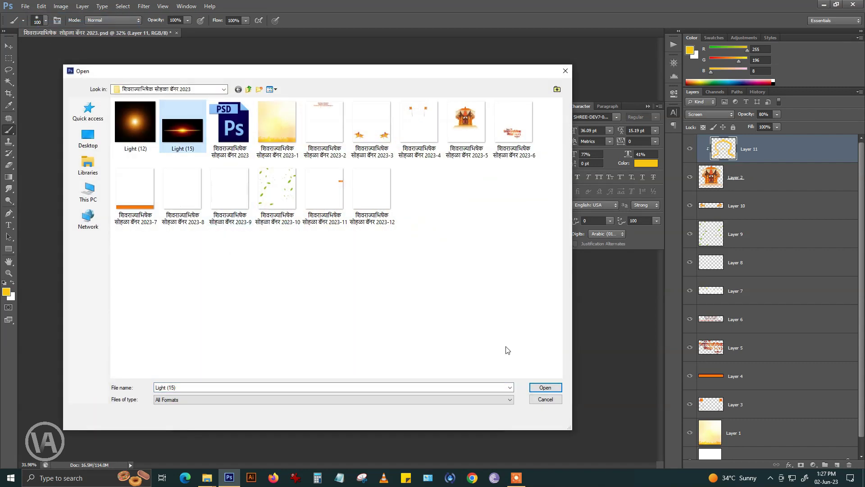
{"action": "left_click", "coordinate": [534, 388]}
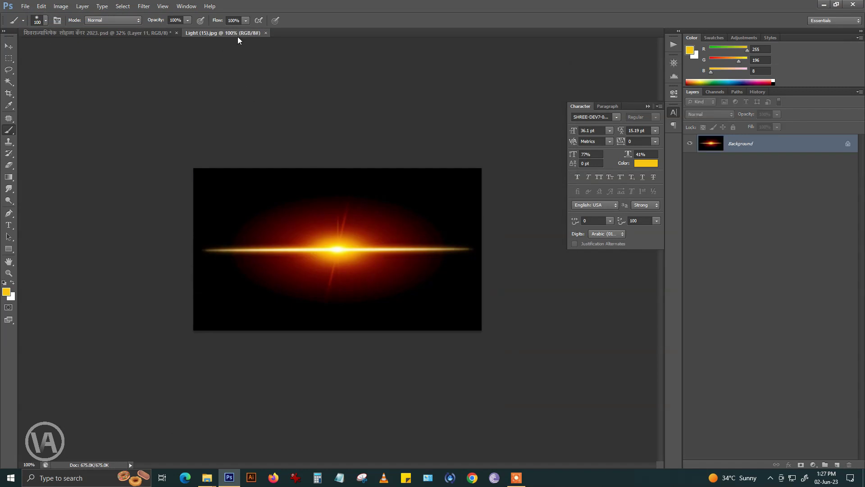
{"action": "left_click_drag", "start_coordinate": [237, 35], "coordinate": [494, 239]}
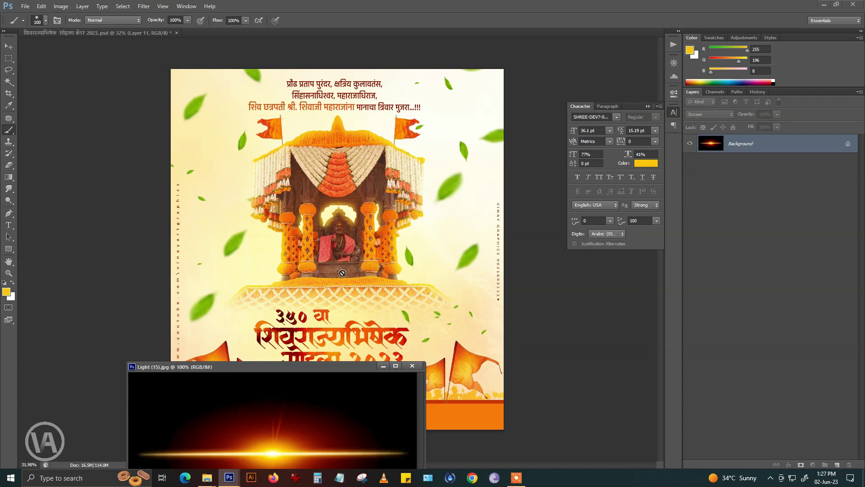
{"action": "left_click_drag", "start_coordinate": [343, 268], "coordinate": [331, 232]}
{"action": "key", "text": "ctrl+w"}
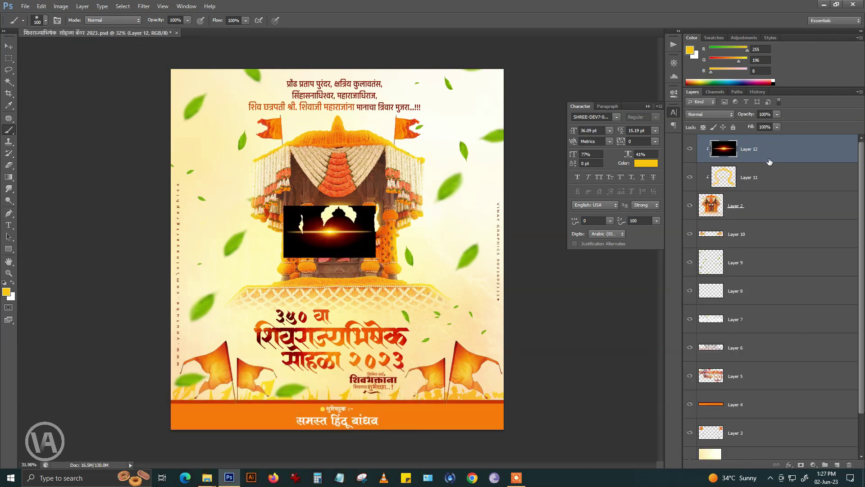
Step: Release the flare's clipping mask, move it over the title, and blend it in Screen
{"action": "left_click", "coordinate": [769, 162], "text": "alt"}
{"action": "scroll", "coordinate": [338, 257], "scroll_direction": "up", "scroll_amount": 2}
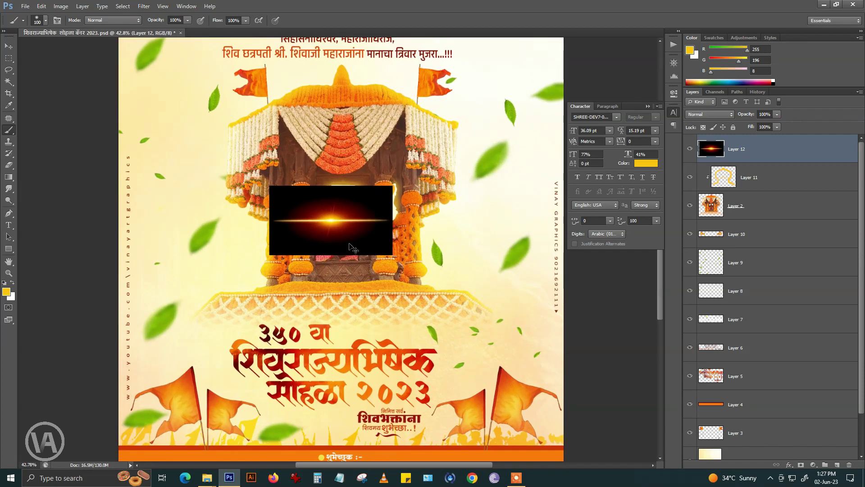
{"action": "key", "text": "ctrl+t"}
{"action": "left_click_drag", "start_coordinate": [364, 228], "coordinate": [331, 354]}
{"action": "key", "text": "Return"}
{"action": "left_click", "coordinate": [709, 114]}
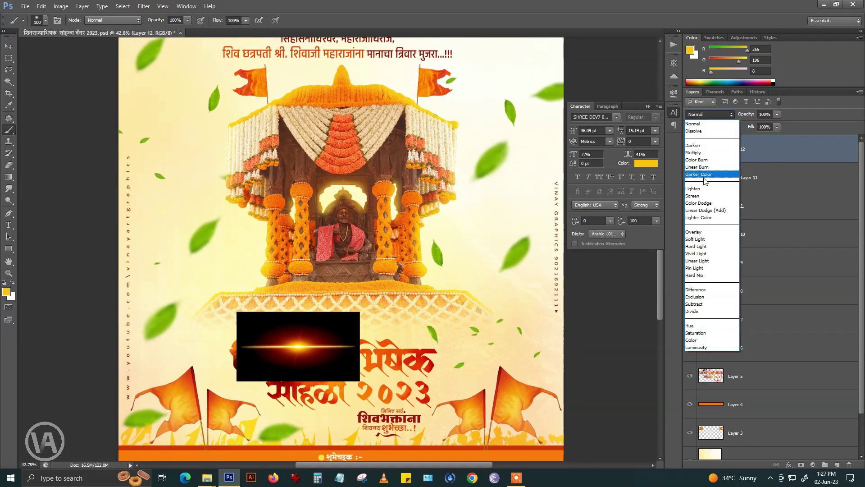
{"action": "left_click", "coordinate": [696, 196]}
Step: Zoom in and shift the flare along the title's top edge
{"action": "left_click_drag", "start_coordinate": [320, 376], "coordinate": [333, 376]}
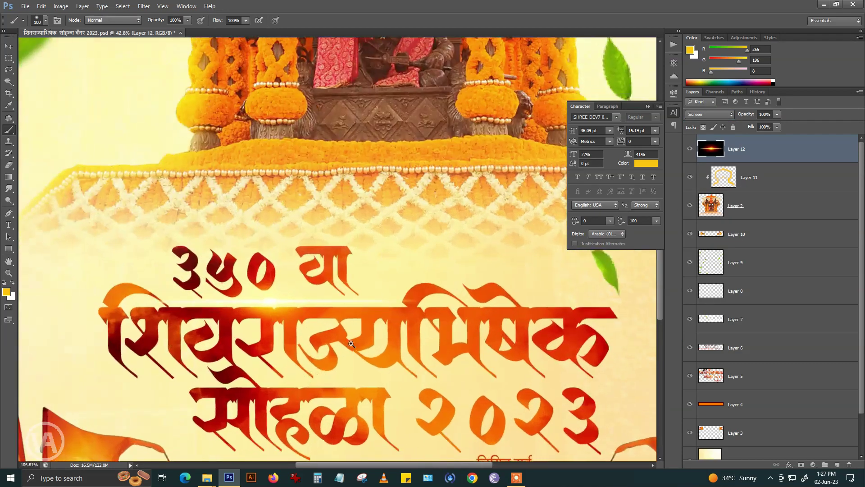
{"action": "key", "text": "ctrl+t"}
{"action": "left_click_drag", "start_coordinate": [350, 318], "coordinate": [509, 315]}
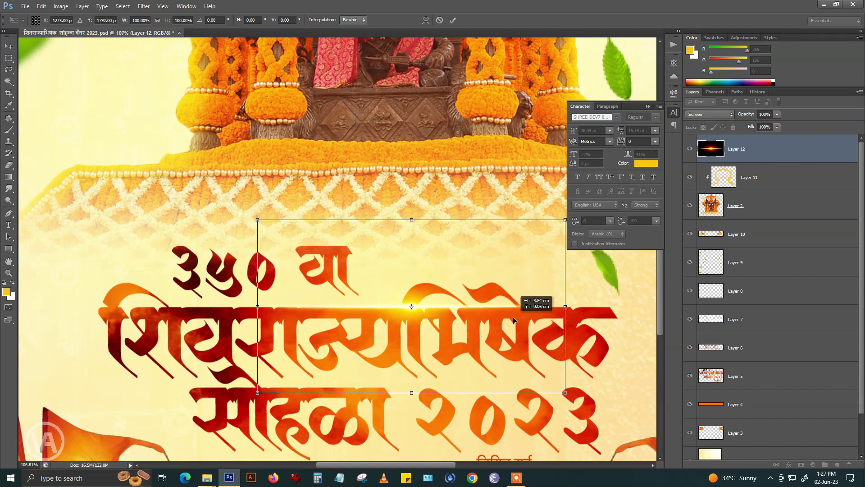
{"action": "key", "text": "b"}
{"action": "key", "text": "Return"}
{"action": "scroll", "coordinate": [386, 255], "scroll_direction": "down", "scroll_amount": 5}
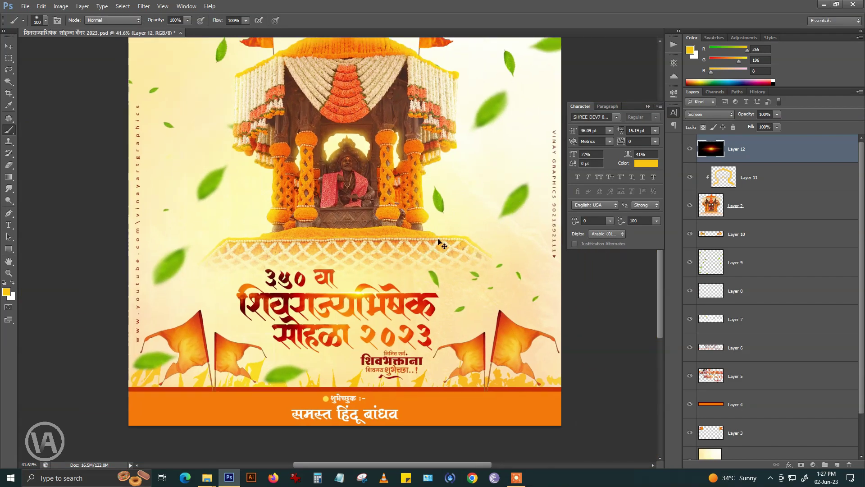
Step: Duplicate the flare, scale the copy to about 84%, and place it on the lower title line
{"action": "key", "text": "ctrl+j"}
{"action": "key", "text": "ctrl+t"}
{"action": "left_click_drag", "start_coordinate": [444, 304], "coordinate": [345, 324]}
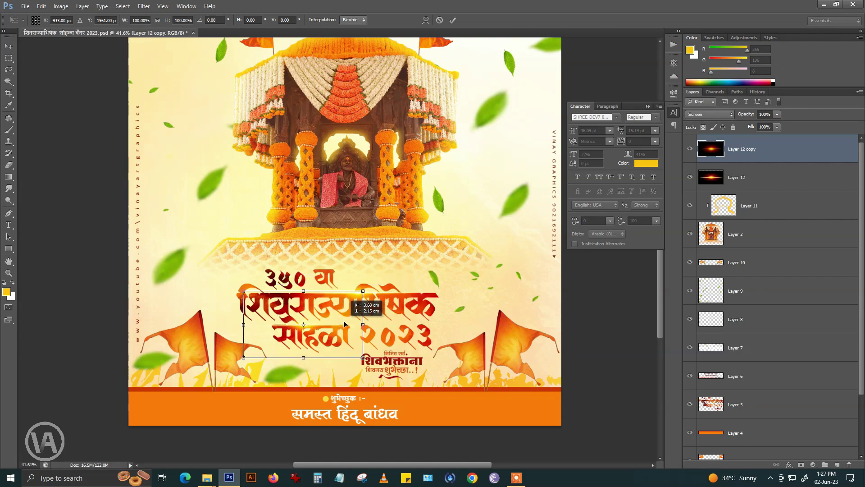
{"action": "scroll", "coordinate": [311, 333], "scroll_direction": "up", "scroll_amount": 5}
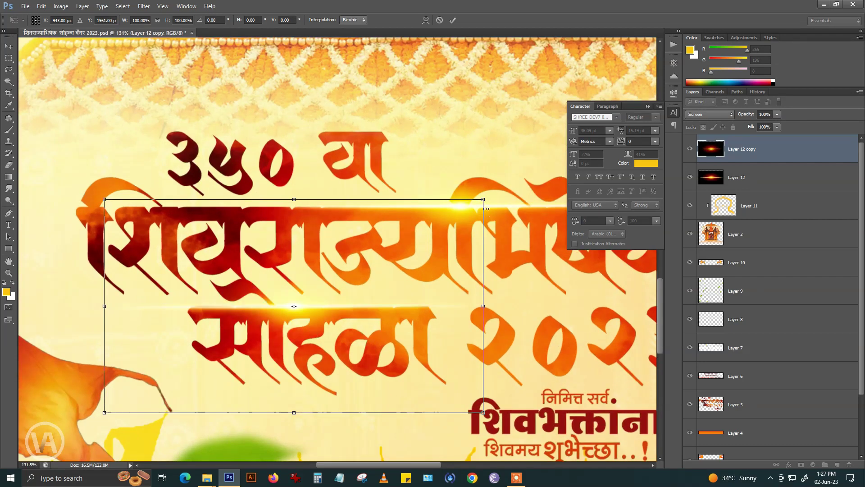
{"action": "left_click_drag", "start_coordinate": [481, 198], "coordinate": [448, 213]}
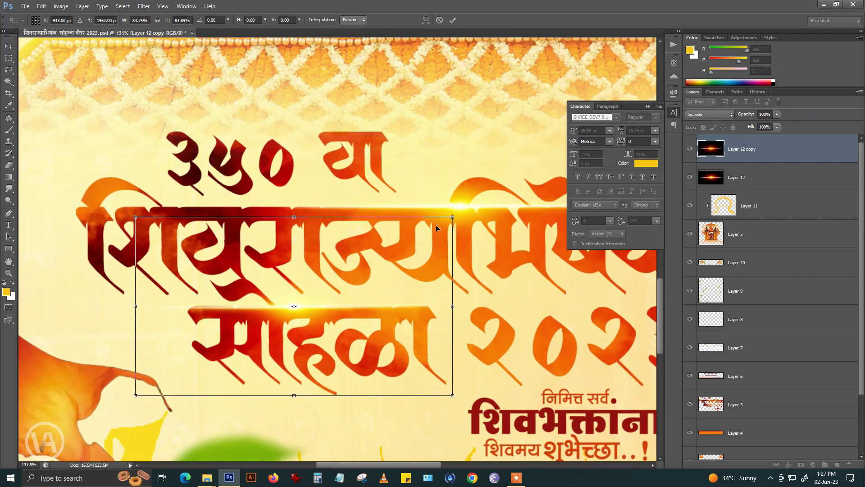
{"action": "key", "text": "Up"}
{"action": "key", "text": "Up"}
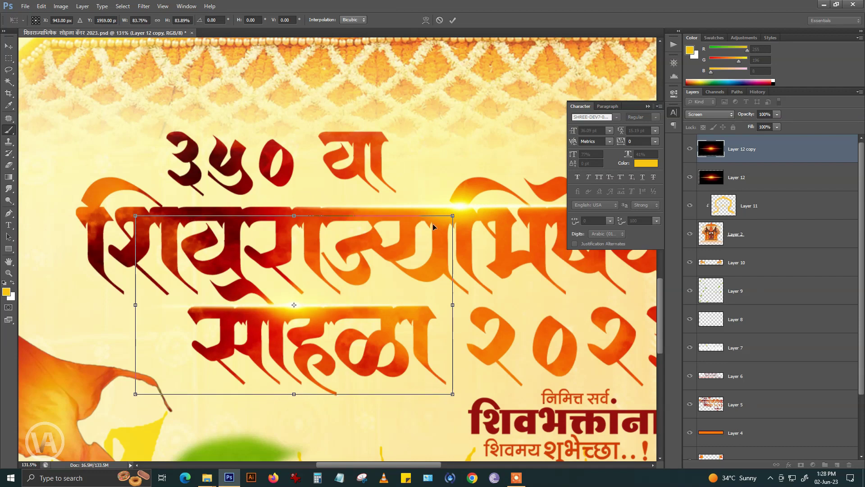
{"action": "key", "text": "Return"}
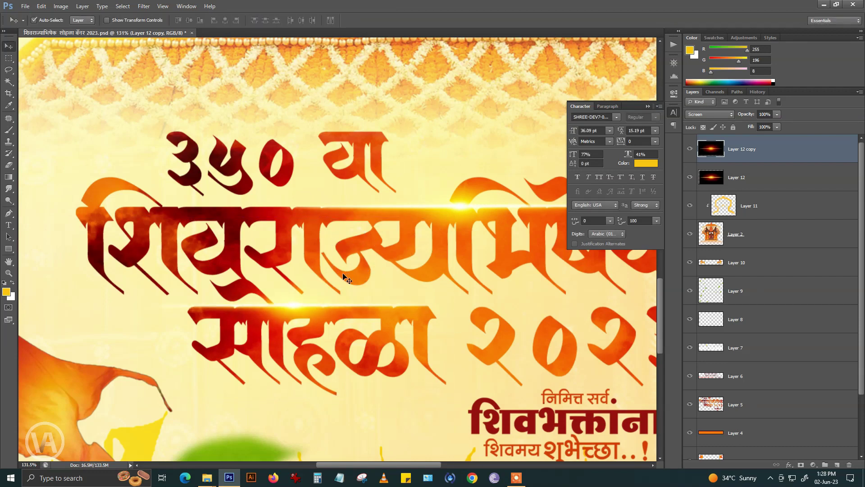
{"action": "key", "text": "ctrl+0"}
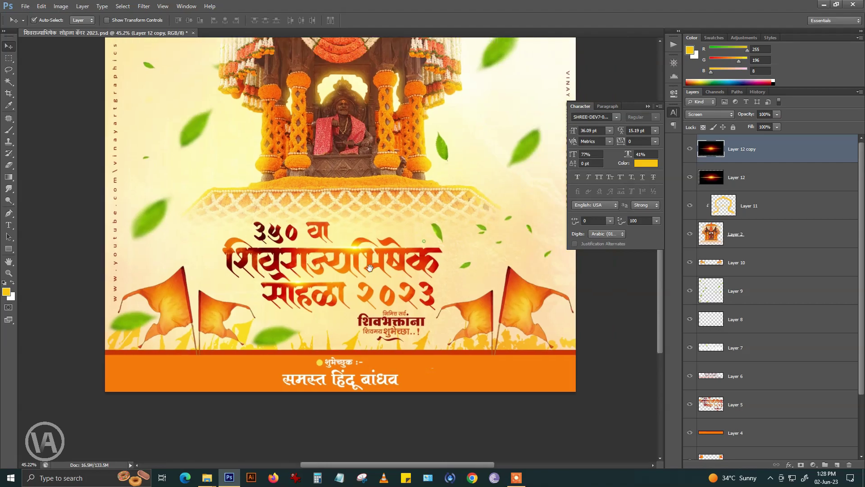
{"action": "key", "text": "ctrl+0"}
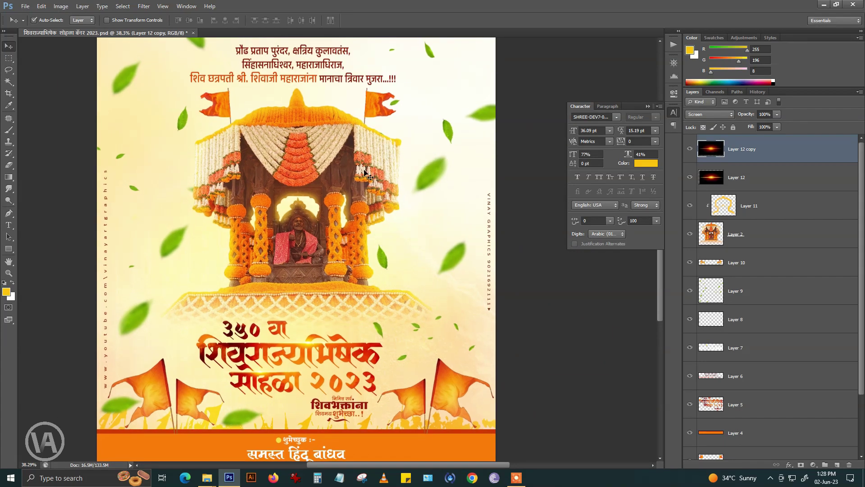
Step: Open the Light (12) glow image and bring it into the banner as a layer
{"action": "left_click", "coordinate": [27, 6]}
{"action": "left_click", "coordinate": [36, 22]}
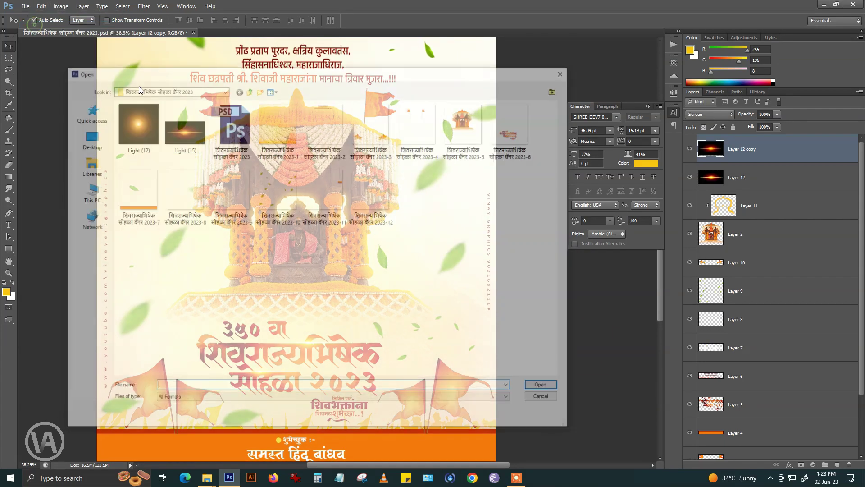
{"action": "left_click", "coordinate": [136, 121]}
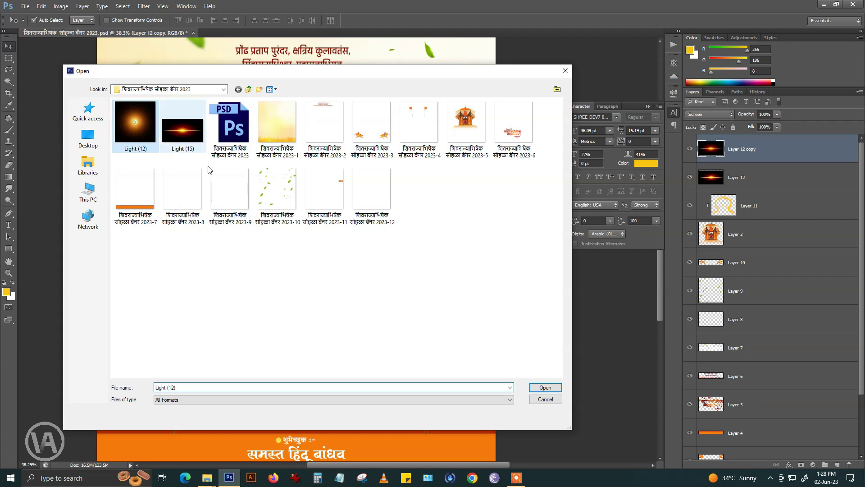
{"action": "left_click", "coordinate": [543, 387]}
{"action": "left_click_drag", "start_coordinate": [258, 33], "coordinate": [135, 346]}
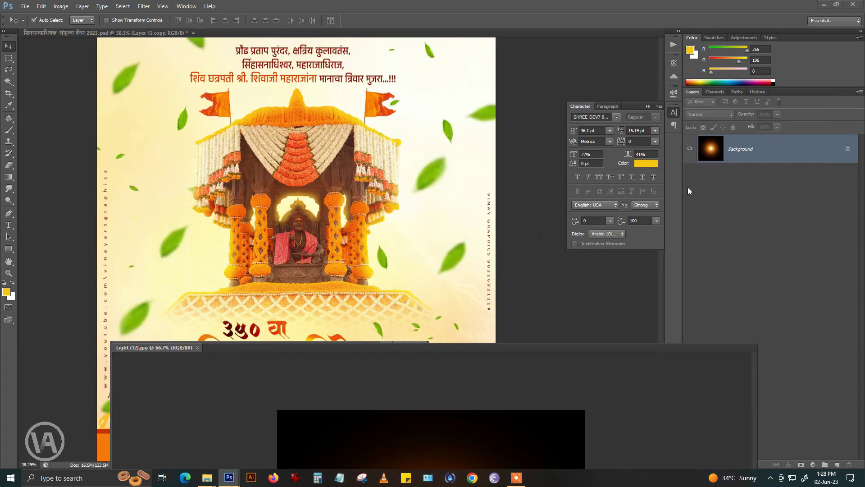
{"action": "left_click_drag", "start_coordinate": [730, 155], "coordinate": [306, 197]}
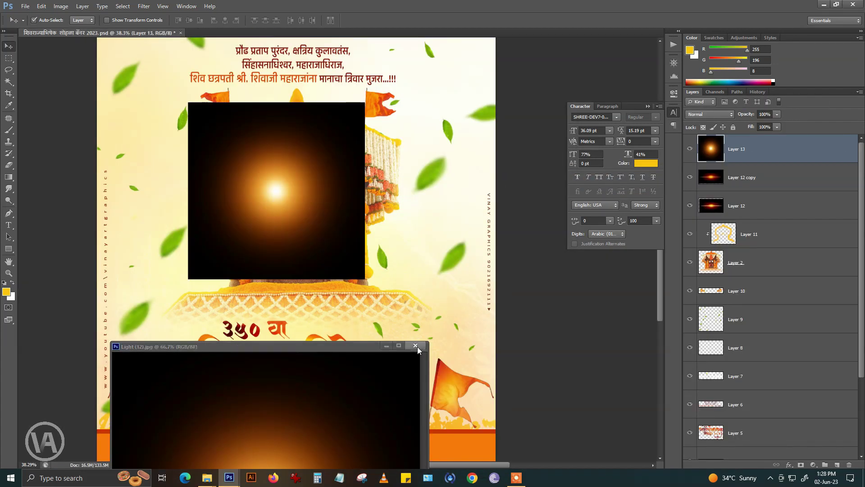
Step: Blend the round glow in Screen and position it behind the statue inside the palanquin
{"action": "left_click", "coordinate": [706, 113]}
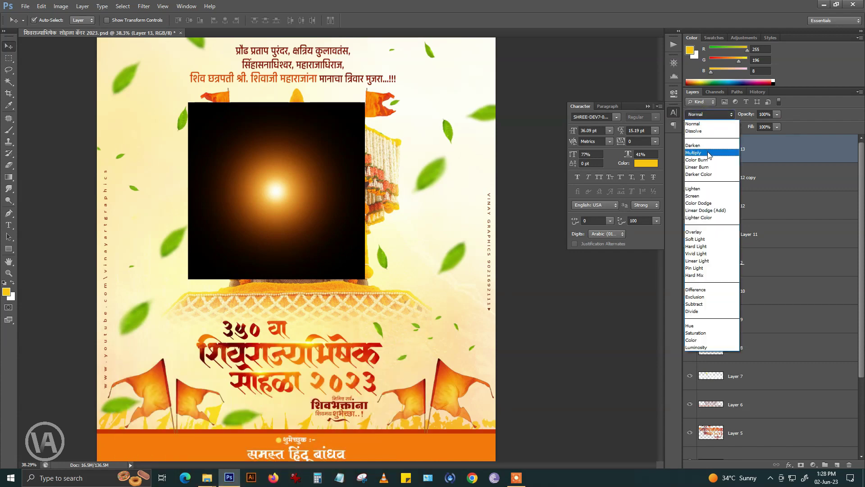
{"action": "left_click", "coordinate": [699, 199]}
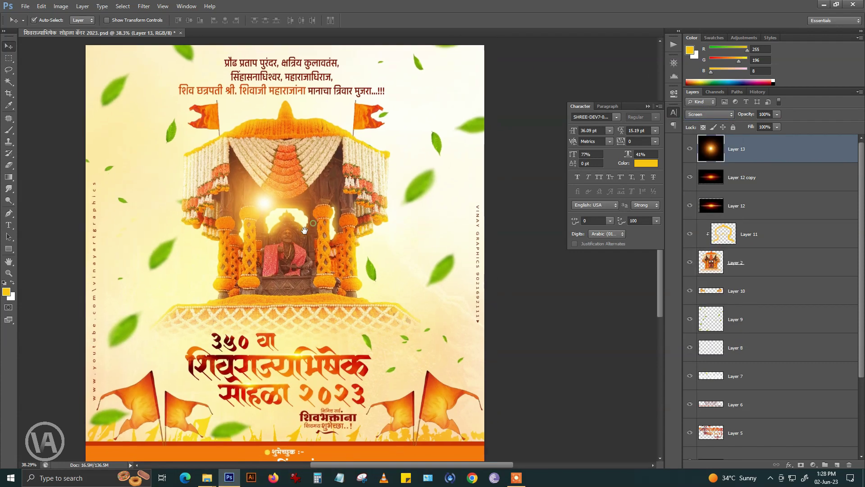
{"action": "key", "text": "ctrl+t"}
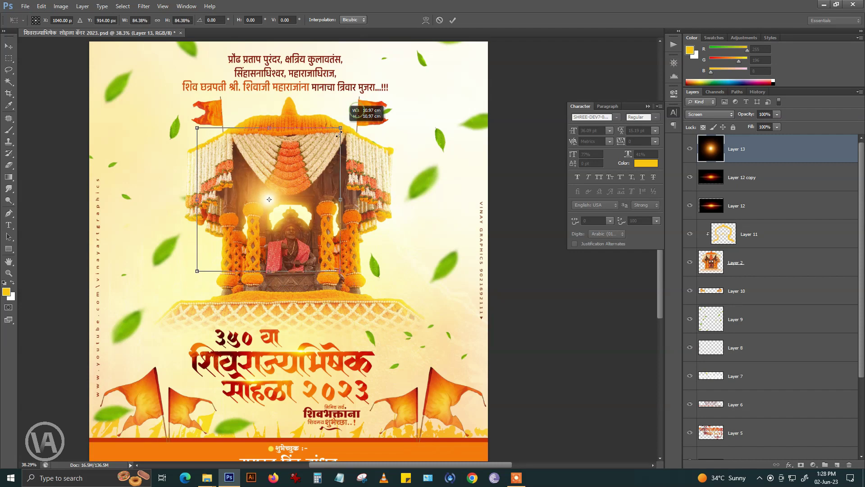
{"action": "left_click_drag", "start_coordinate": [300, 221], "coordinate": [320, 227]}
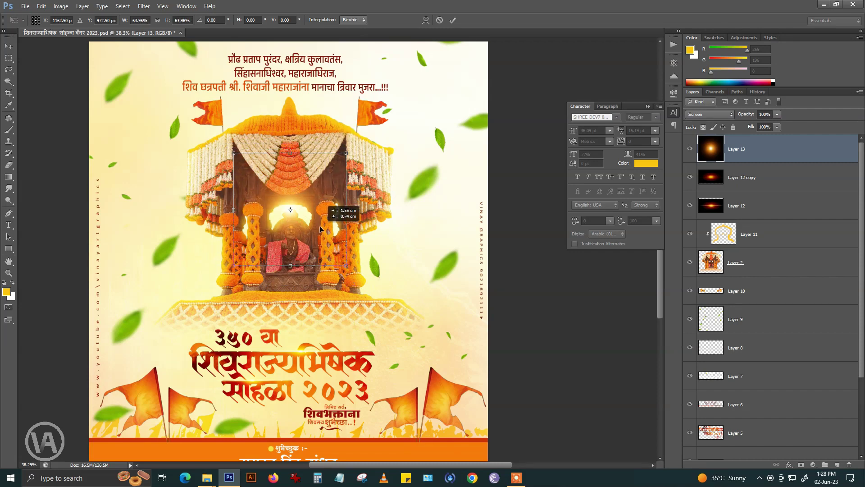
{"action": "key", "text": "Right"}
{"action": "key", "text": "Right"}
{"action": "key", "text": "Right"}
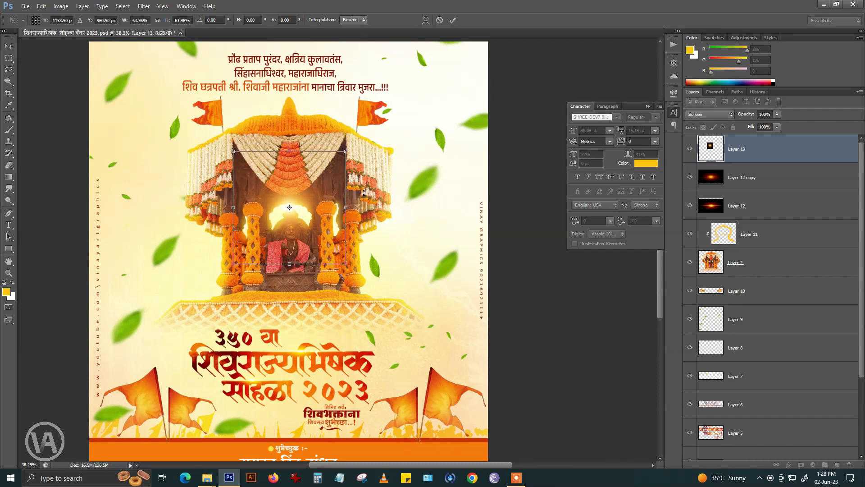
{"action": "key", "text": "Down"}
{"action": "key", "text": "Down"}
{"action": "key", "text": "Down"}
{"action": "key", "text": "Return"}
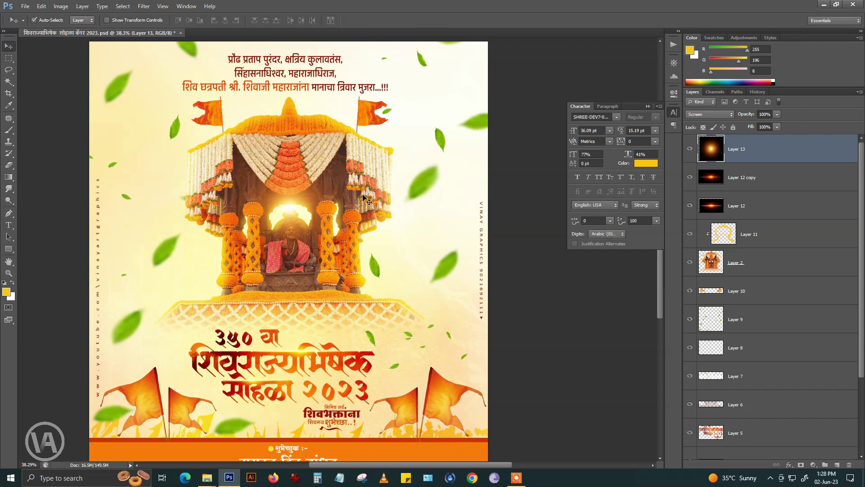
Step: Add an 80% opacity copy of the glow and move it up toward the right flag
{"action": "key", "text": "8"}
{"action": "key", "text": "ctrl+j"}
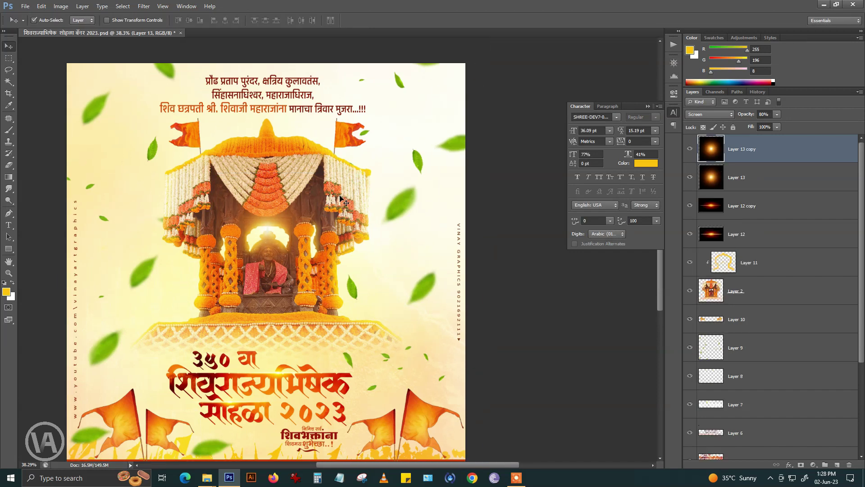
{"action": "key", "text": "ctrl+t"}
{"action": "mouse_move", "coordinate": [294, 266]}
{"action": "left_mouse_down"}
{"action": "mouse_move", "coordinate": [378, 168]}
{"action": "mouse_move", "coordinate": [362, 181]}
{"action": "left_mouse_up"}
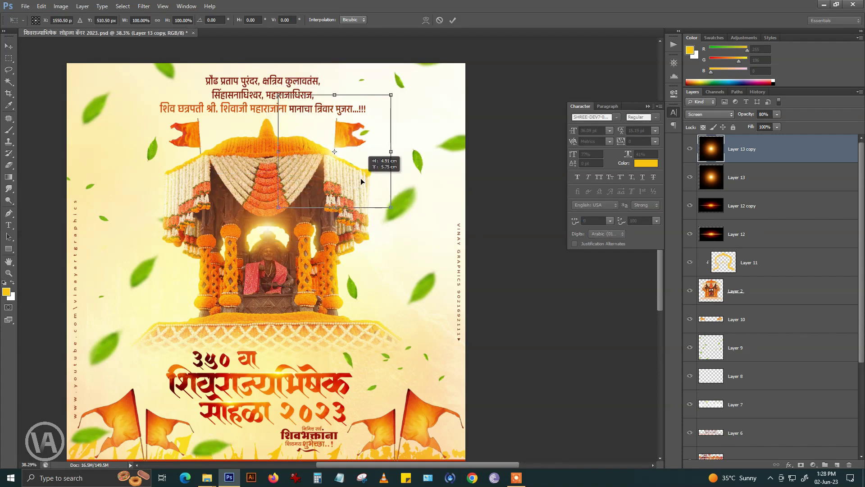
{"action": "key", "text": "Return"}
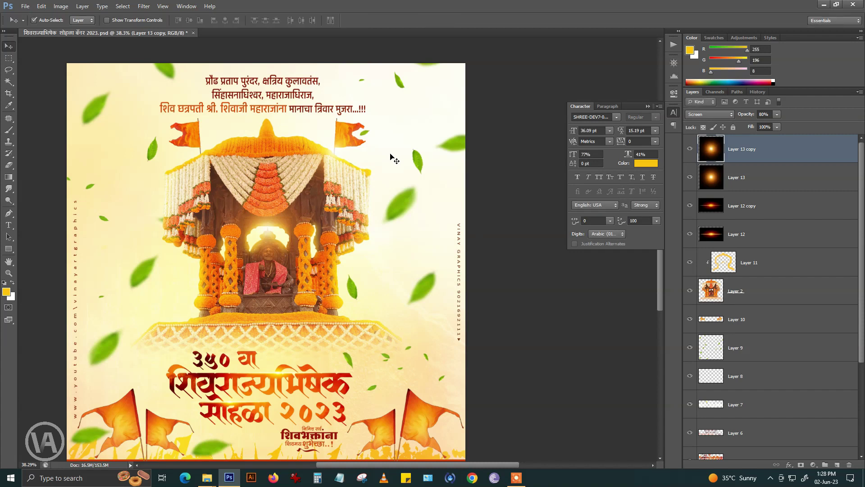
Step: Add another glow copy on the left flag and save the banner
{"action": "key", "text": "ctrl+j"}
{"action": "key", "text": "ctrl+t"}
{"action": "left_click_drag", "start_coordinate": [352, 170], "coordinate": [202, 146]}
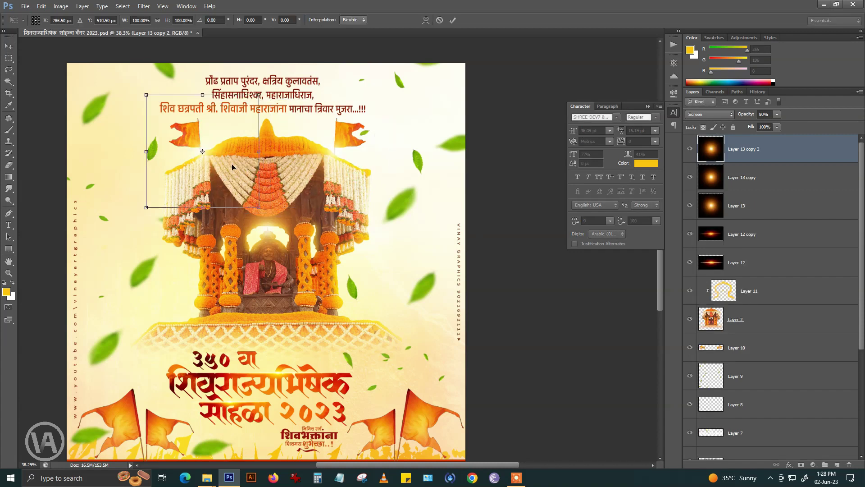
{"action": "key", "text": "Escape"}
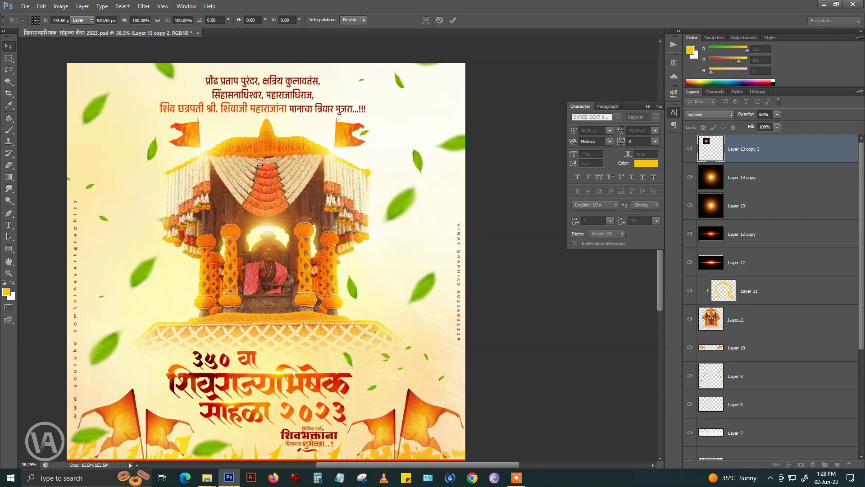
{"action": "scroll", "coordinate": [314, 170], "scroll_direction": "down", "scroll_amount": 2}
{"action": "scroll", "coordinate": [314, 170], "scroll_direction": "down", "scroll_amount": 1}
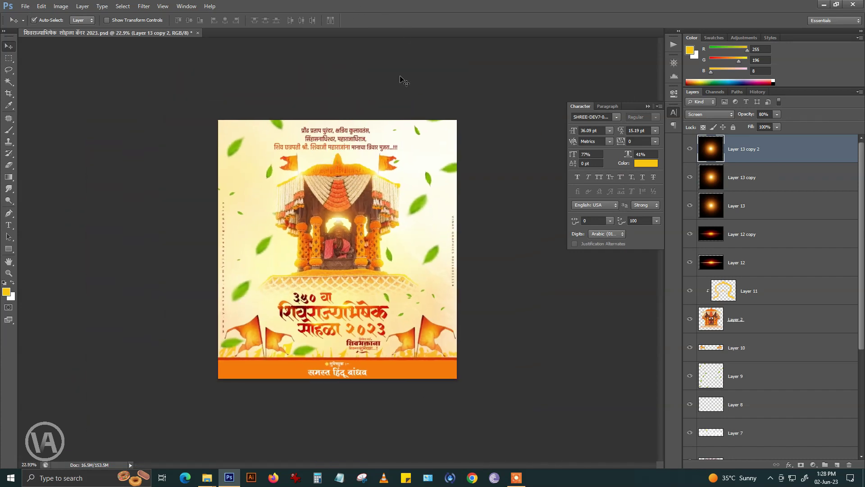
{"action": "scroll", "coordinate": [438, 249], "scroll_direction": "up", "scroll_amount": 1}
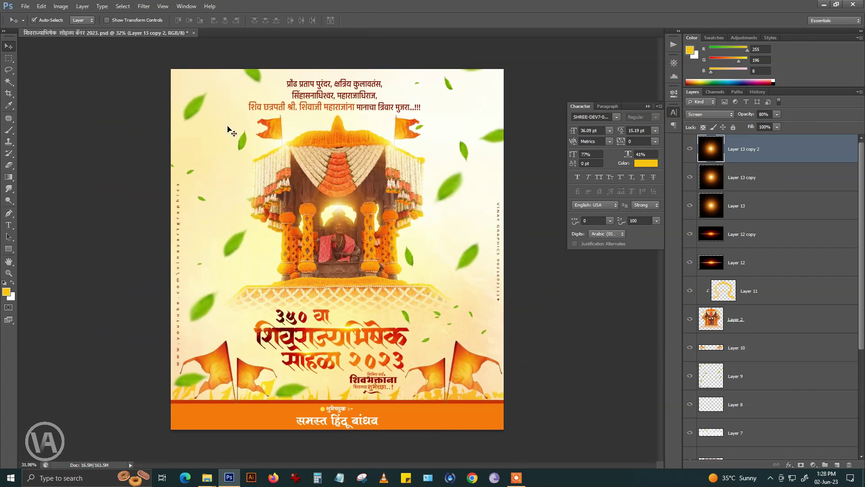
{"action": "key", "text": "ctrl+s"}
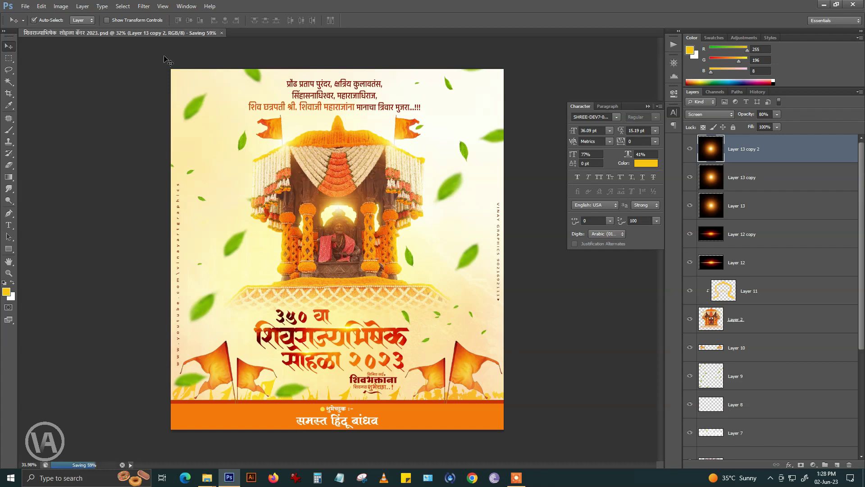
Step: Open the 2023-11 image and drag its ६ जून date tag onto the banner's right edge
{"action": "left_click", "coordinate": [30, 8]}
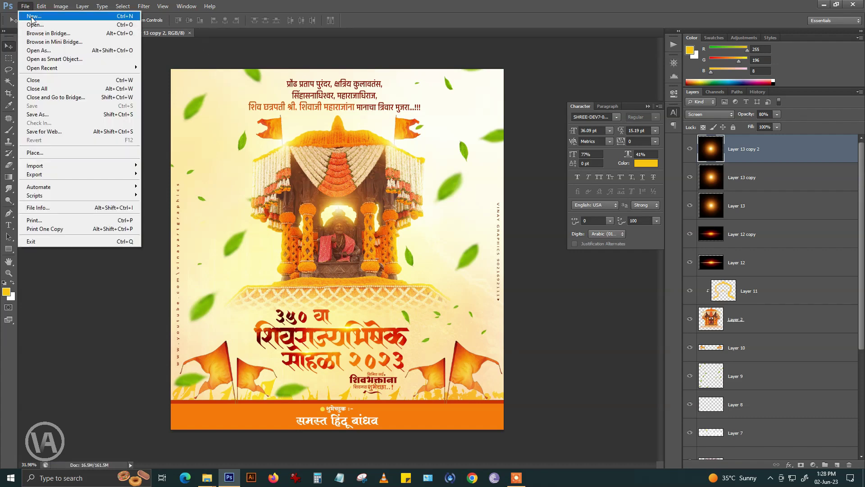
{"action": "left_click", "coordinate": [34, 26]}
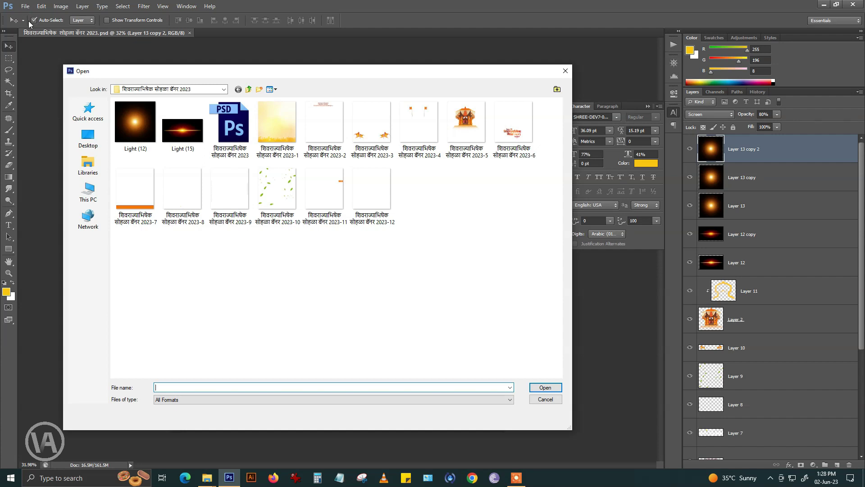
{"action": "left_click", "coordinate": [187, 198]}
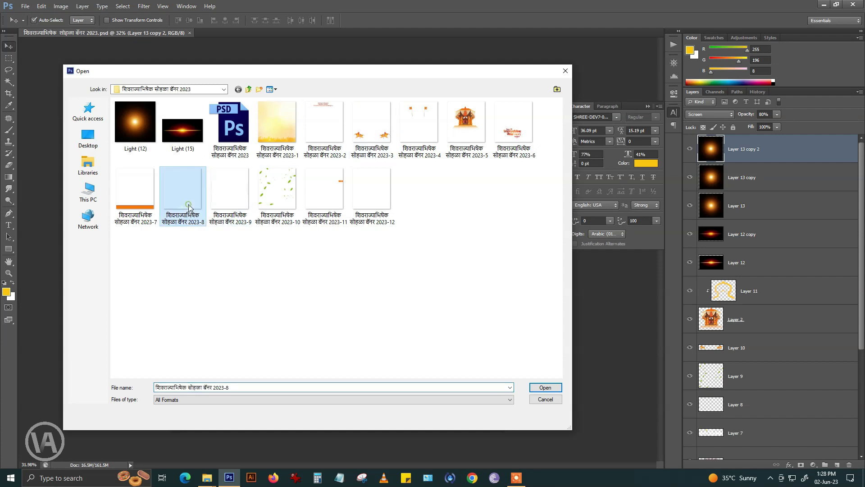
{"action": "left_click", "coordinate": [328, 194]}
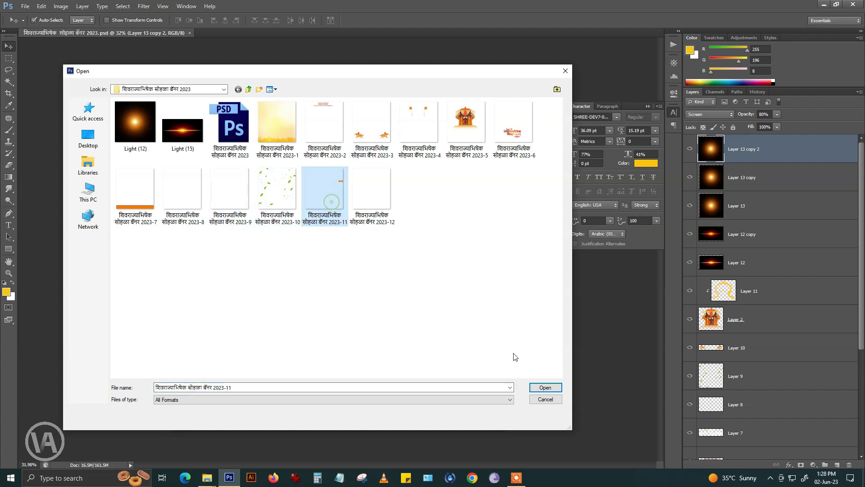
{"action": "left_click", "coordinate": [545, 387]}
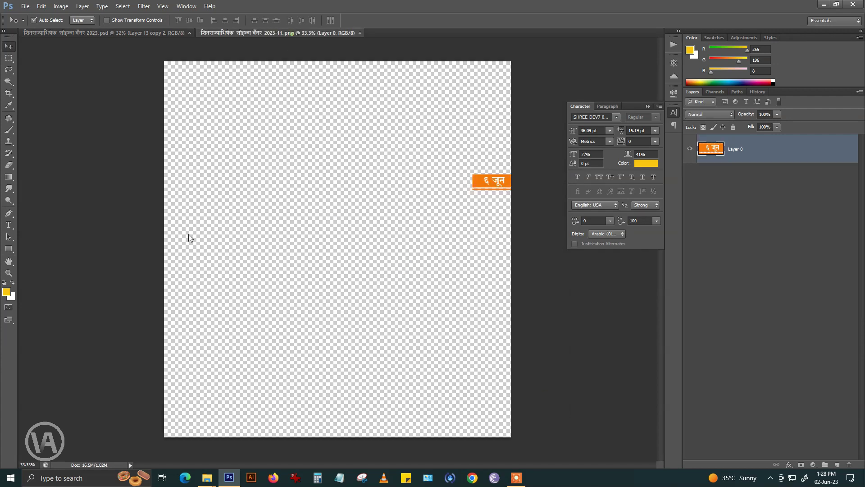
{"action": "left_click_drag", "start_coordinate": [270, 33], "coordinate": [156, 261]}
{"action": "mouse_move", "coordinate": [711, 148]}
{"action": "left_mouse_down"}
{"action": "mouse_move", "coordinate": [575, 168]}
{"action": "mouse_move", "coordinate": [495, 166]}
{"action": "left_mouse_up"}
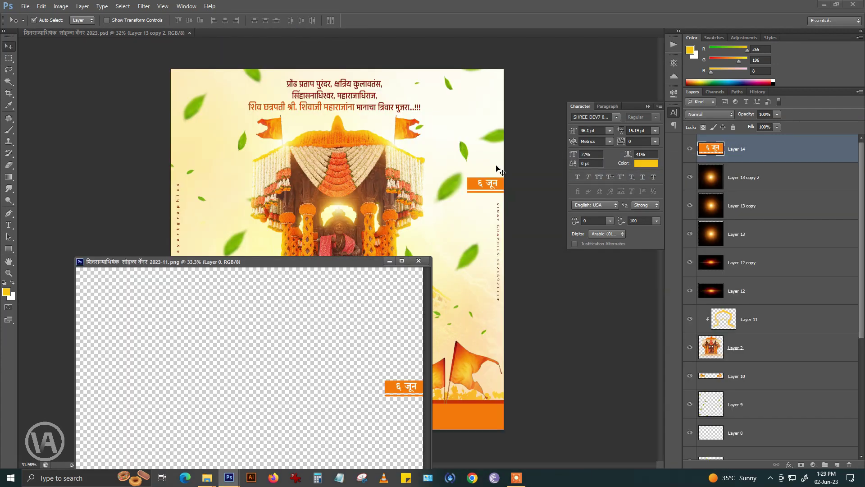
{"action": "left_click", "coordinate": [423, 261]}
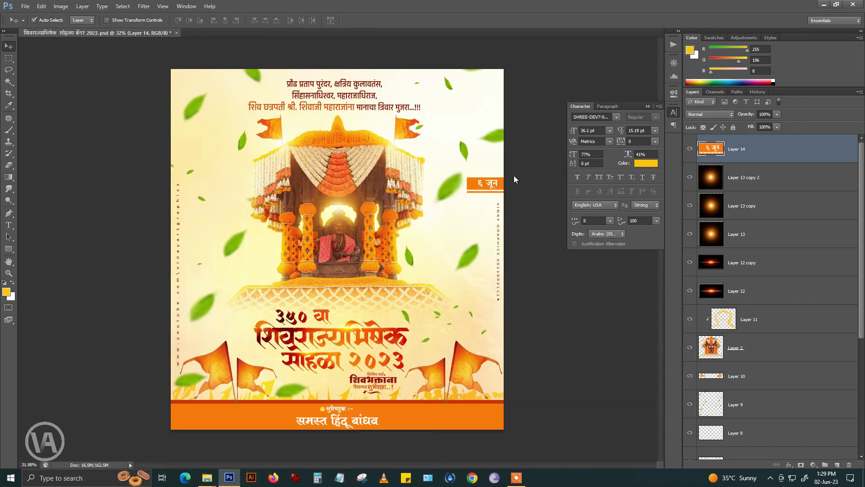
Step: Zoom to fit the whole banner on screen to check the date tag
{"action": "scroll", "coordinate": [499, 174], "scroll_direction": "up", "scroll_amount": 2}
{"action": "scroll", "coordinate": [479, 232], "scroll_direction": "up", "scroll_amount": 2}
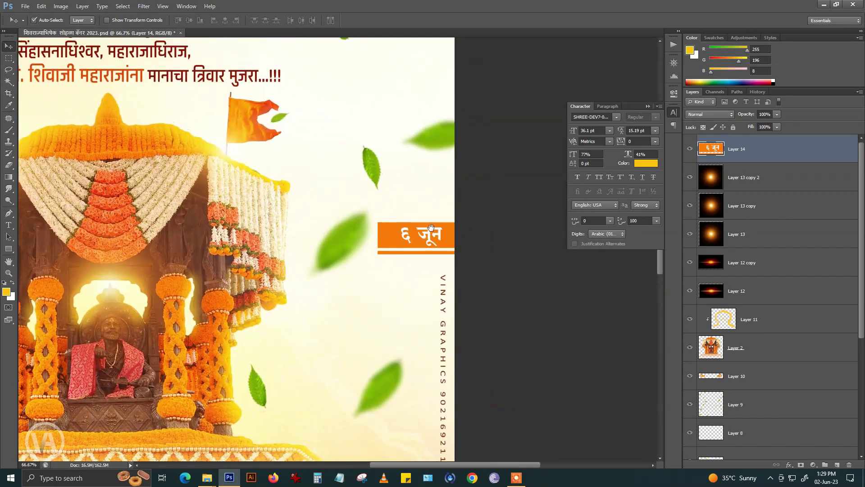
{"action": "scroll", "coordinate": [478, 232], "scroll_direction": "up", "scroll_amount": 2}
{"action": "key", "text": "ctrl+0"}
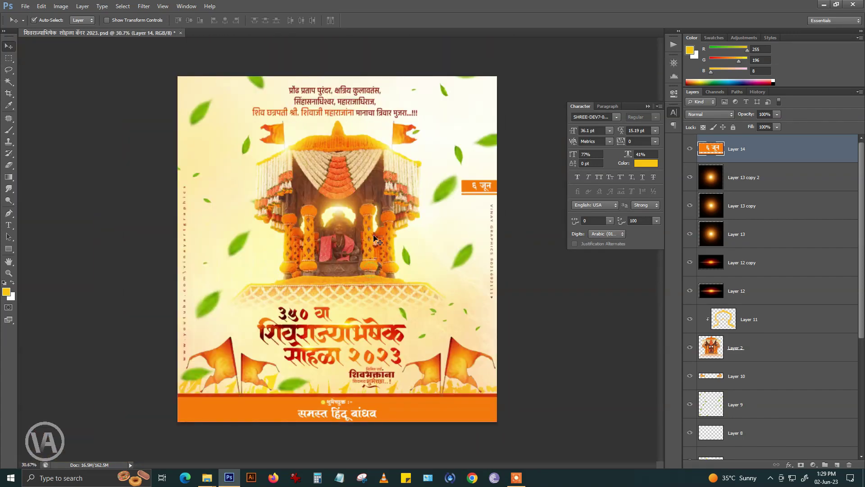
{"action": "left_click", "coordinate": [25, 6]}
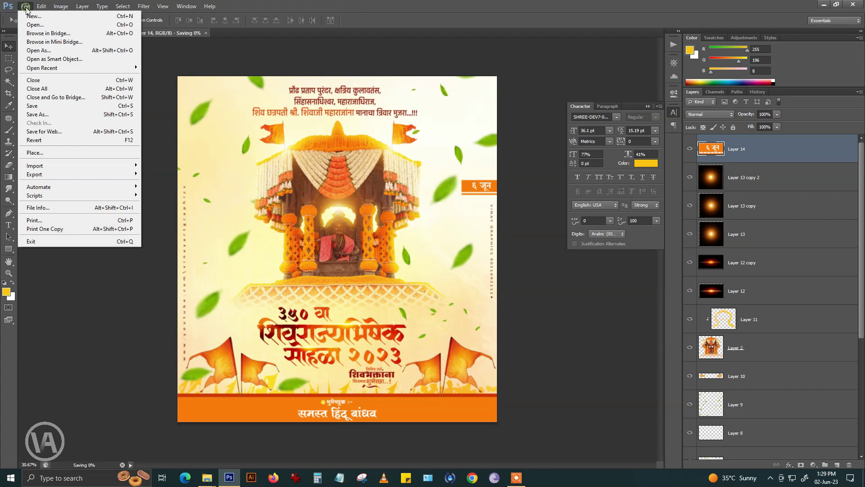
Step: Bring the 2023-12 logo into the footer's left corner as Layer 15, then zoom in to inspect
{"action": "left_click", "coordinate": [36, 28]}
{"action": "left_click", "coordinate": [183, 193]}
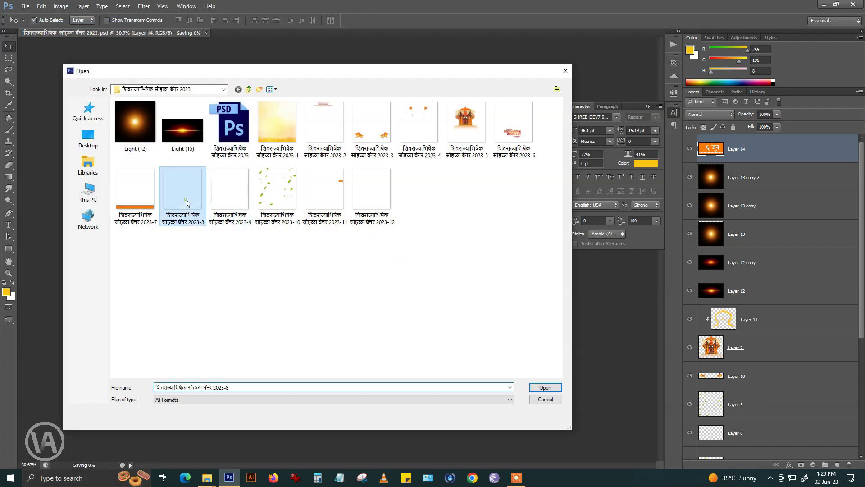
{"action": "left_click", "coordinate": [230, 216]}
{"action": "left_click", "coordinate": [325, 193]}
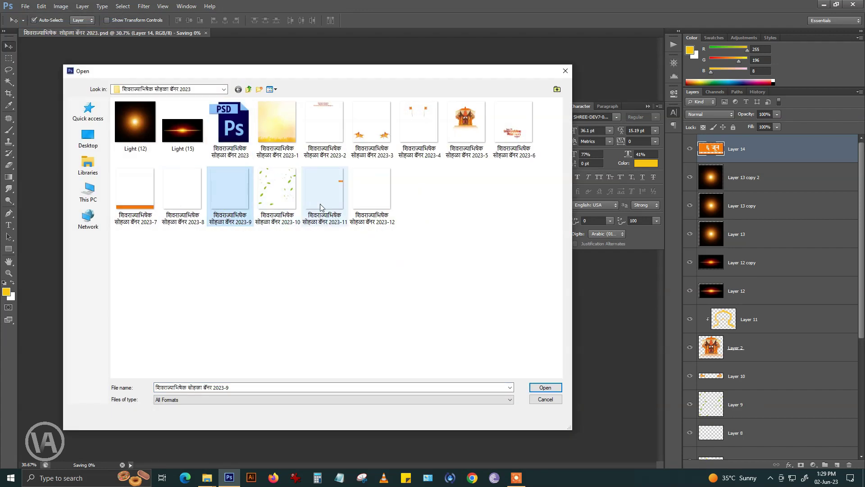
{"action": "left_click", "coordinate": [372, 194]}
{"action": "left_click", "coordinate": [541, 387]}
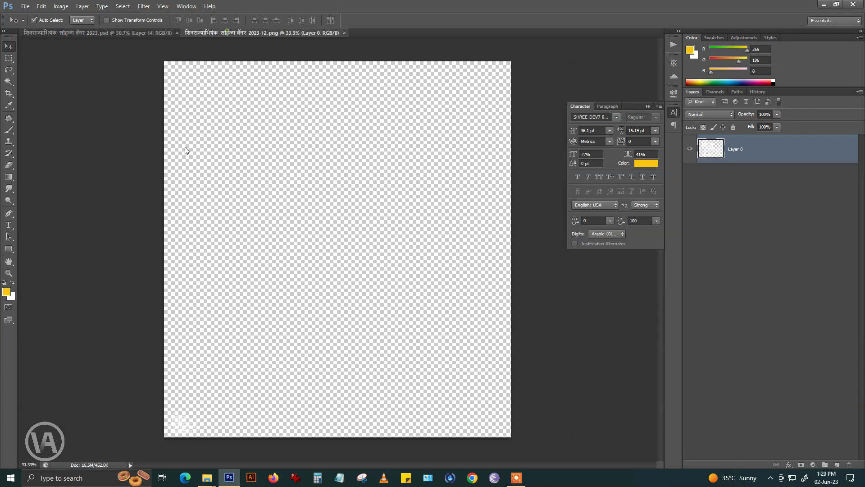
{"action": "left_click_drag", "start_coordinate": [271, 33], "coordinate": [163, 234]}
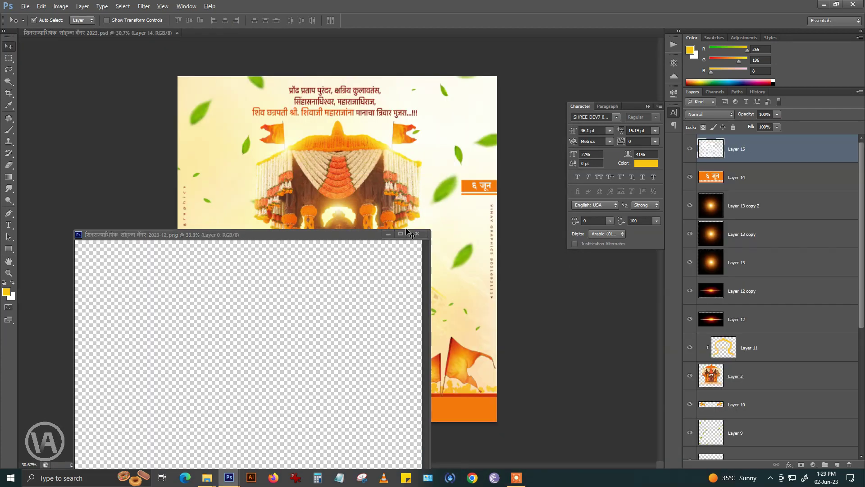
{"action": "left_click", "coordinate": [417, 233]}
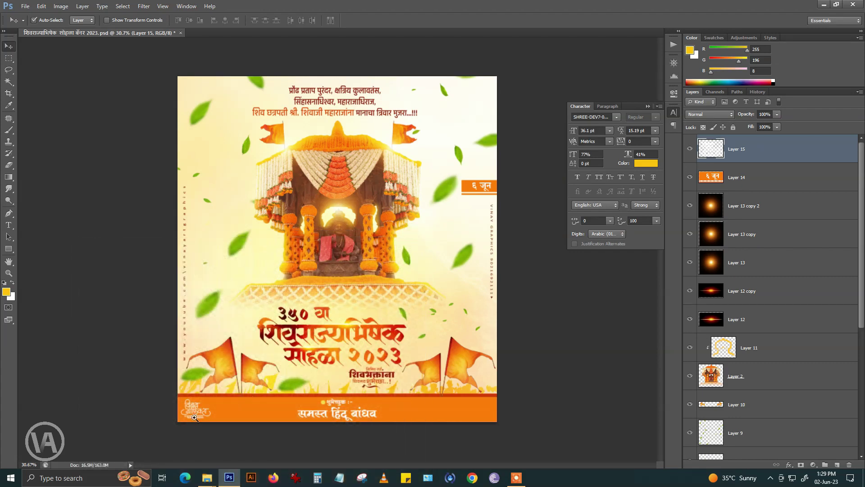
{"action": "mouse_move", "coordinate": [195, 418]}
{"action": "left_mouse_down"}
{"action": "mouse_move", "coordinate": [227, 417]}
{"action": "mouse_move", "coordinate": [337, 266]}
{"action": "left_mouse_up"}
{"action": "left_click_drag", "start_coordinate": [384, 244], "coordinate": [295, 271]}
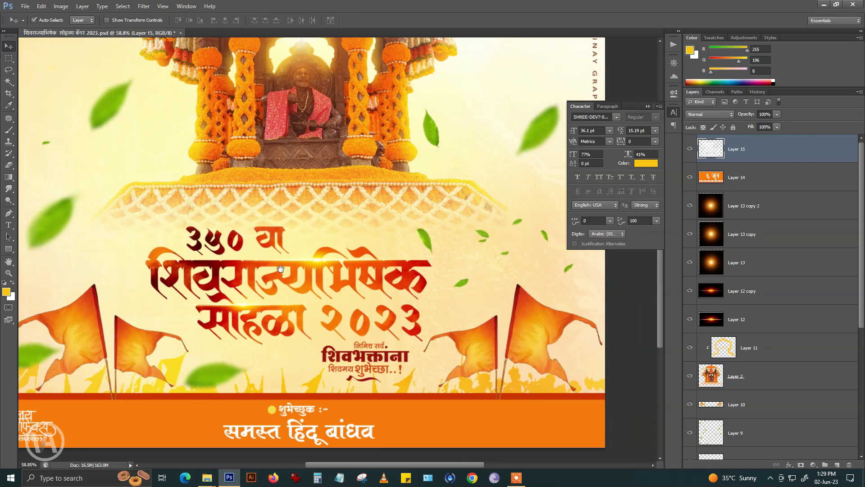
Step: Scroll around the banner to inspect the placed logo, date tag and glows
{"action": "scroll", "coordinate": [172, 288], "scroll_direction": "up", "scroll_amount": 3}
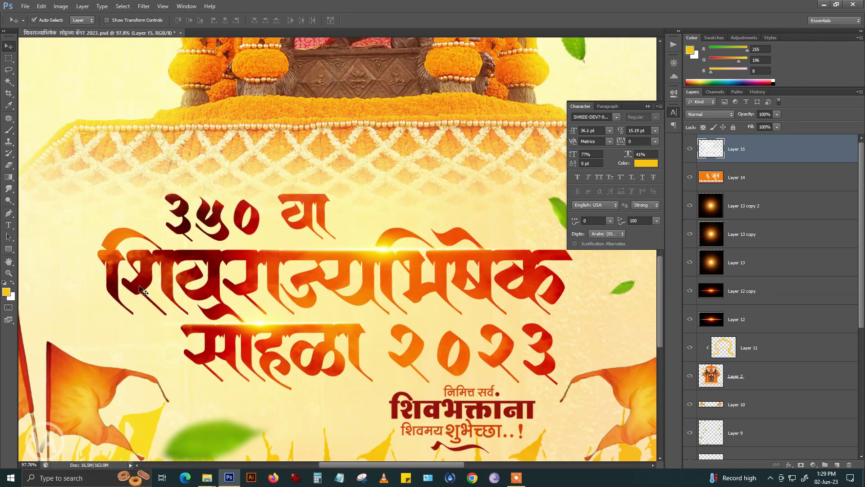
{"action": "scroll", "coordinate": [144, 289], "scroll_direction": "up", "scroll_amount": 2}
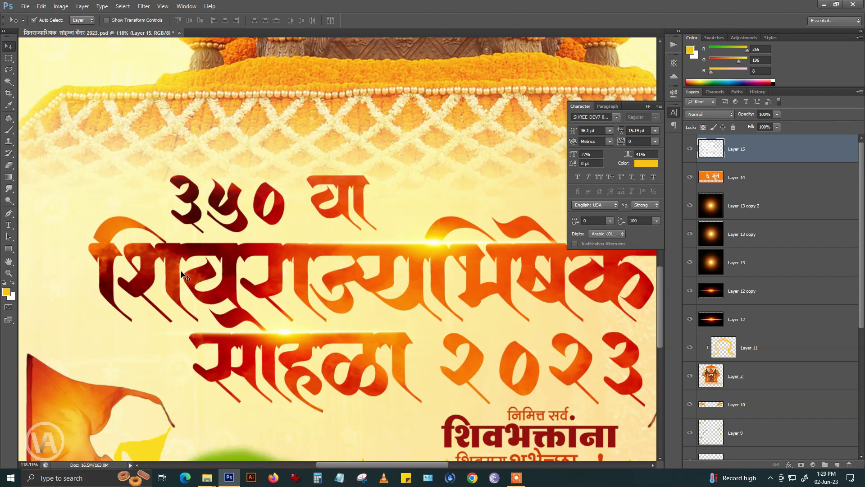
{"action": "scroll", "coordinate": [182, 275], "scroll_direction": "down", "scroll_amount": 6}
{"action": "scroll", "coordinate": [344, 261], "scroll_direction": "down", "scroll_amount": 3}
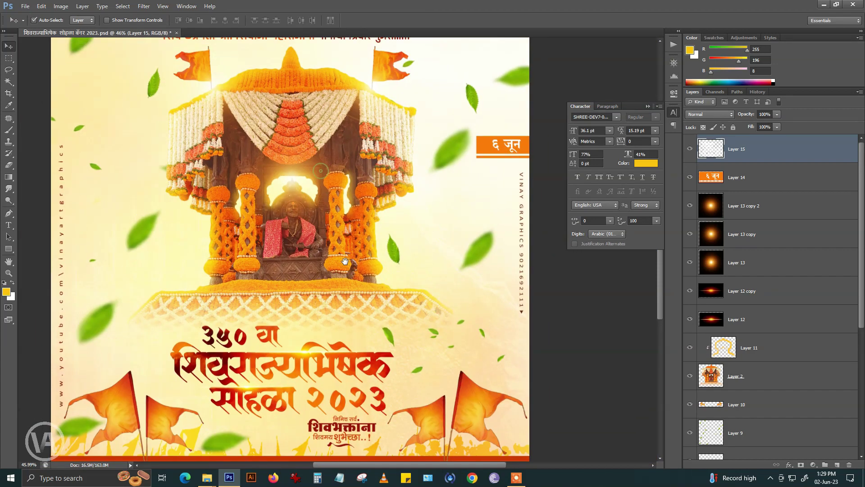
{"action": "scroll", "coordinate": [356, 252], "scroll_direction": "down", "scroll_amount": 2}
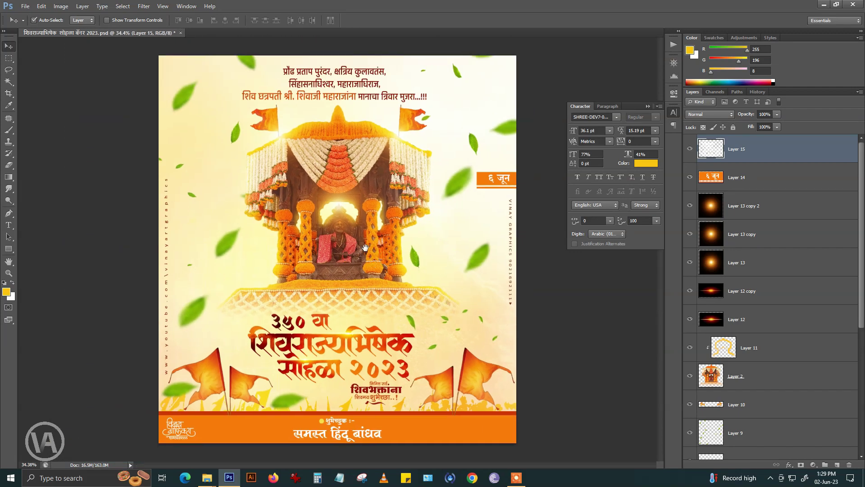
{"action": "scroll", "coordinate": [345, 240], "scroll_direction": "down", "scroll_amount": 2}
{"action": "scroll", "coordinate": [369, 205], "scroll_direction": "up", "scroll_amount": 2}
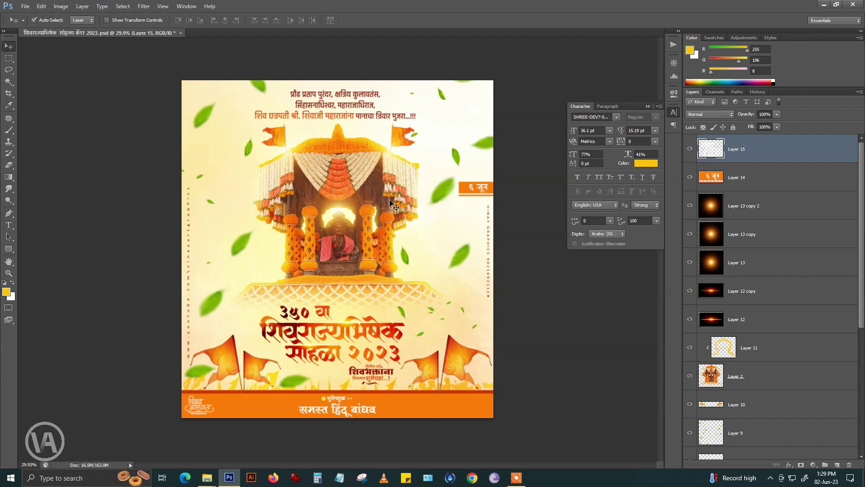
Step: Browse File > Open to the 2023-12 image, then enlarge the banner view slightly
{"action": "left_click", "coordinate": [26, 7]}
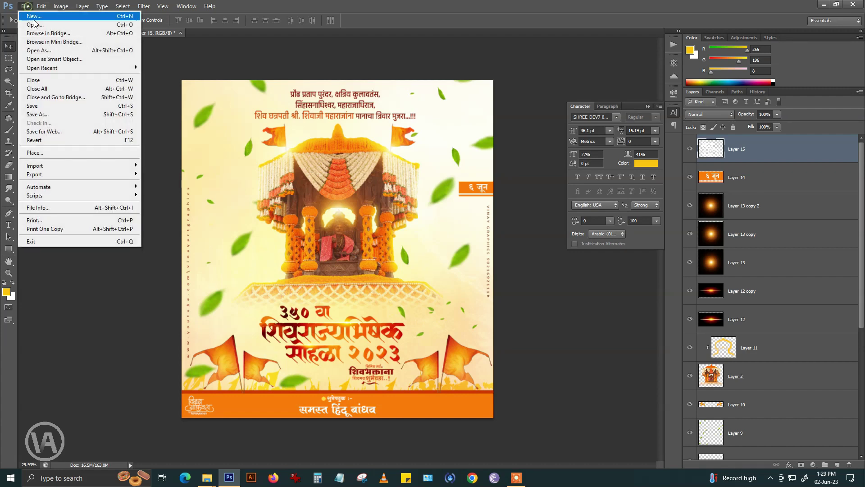
{"action": "left_click", "coordinate": [27, 21]}
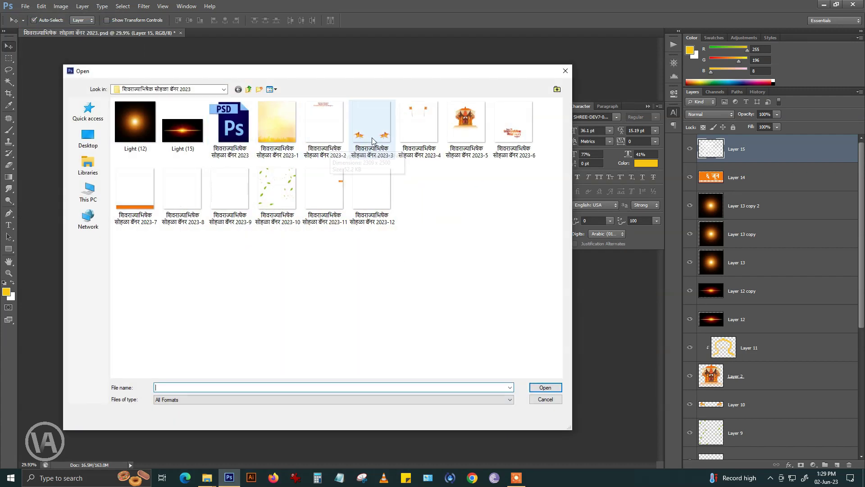
{"action": "left_click", "coordinate": [195, 224]}
{"action": "left_click", "coordinate": [355, 194]}
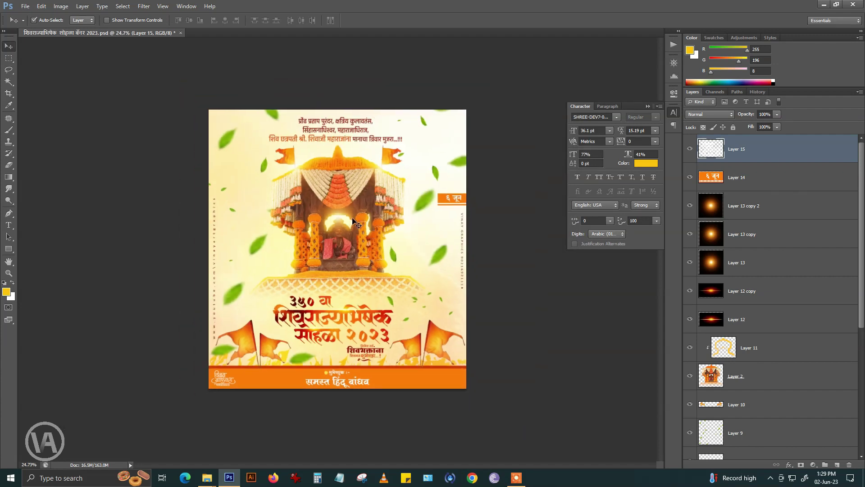
{"action": "left_click_drag", "start_coordinate": [371, 215], "coordinate": [379, 214]}
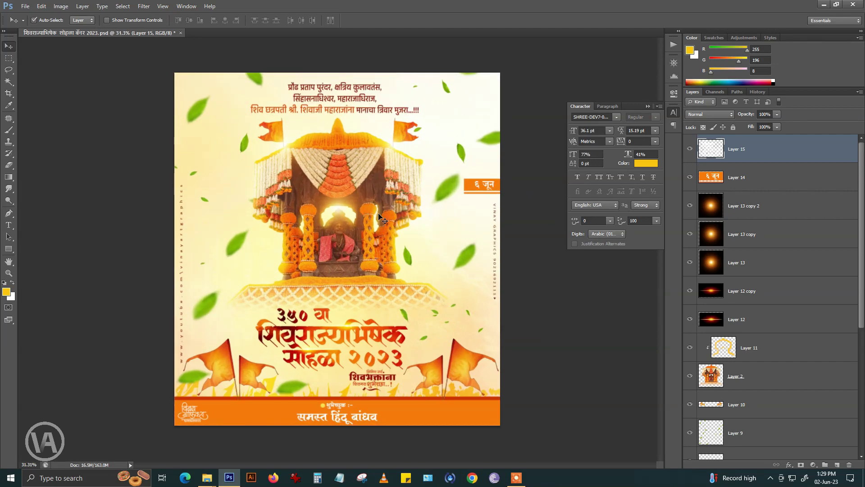
Step: Reopen the Open dialog with Ctrl+O, dismiss it, and return to the File menu
{"action": "key", "text": "ctrl+o"}
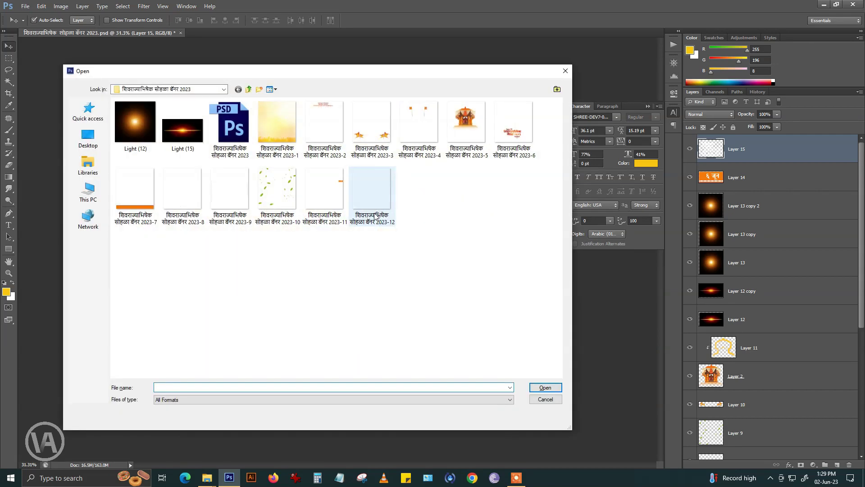
{"action": "left_click", "coordinate": [329, 266]}
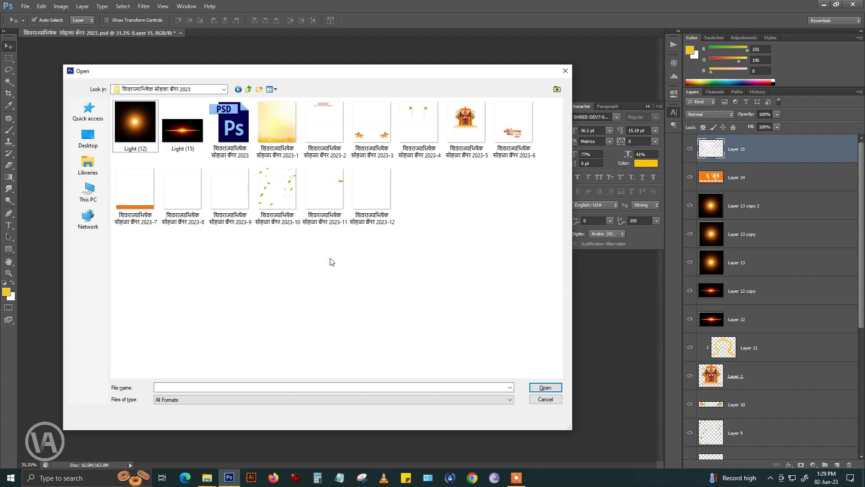
{"action": "key", "text": "Escape"}
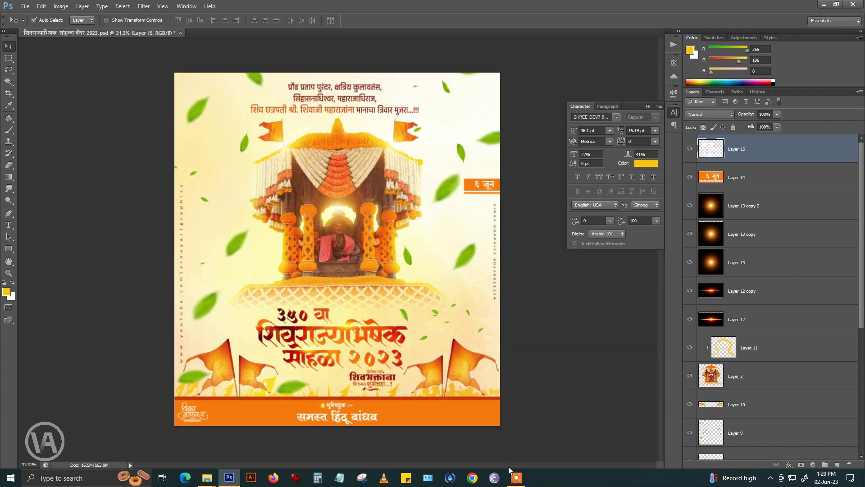
{"action": "left_click", "coordinate": [514, 475]}
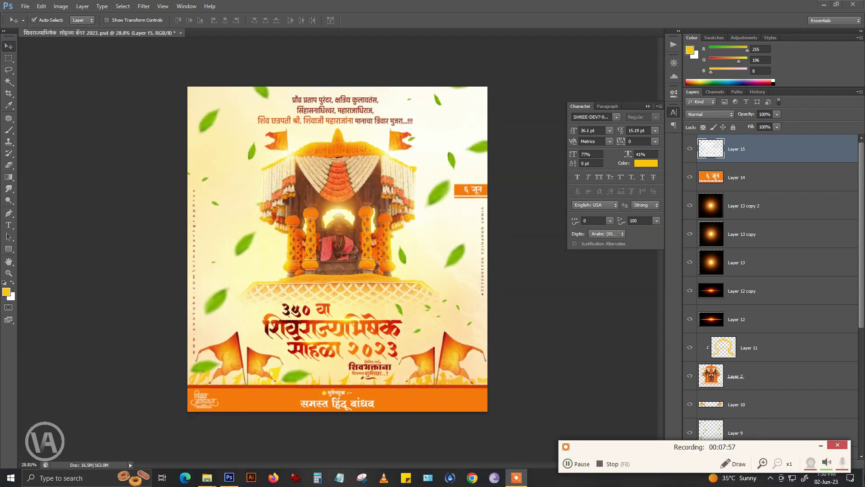
{"action": "left_click", "coordinate": [821, 445]}
{"action": "scroll", "coordinate": [268, 252], "scroll_direction": "up", "scroll_amount": 2}
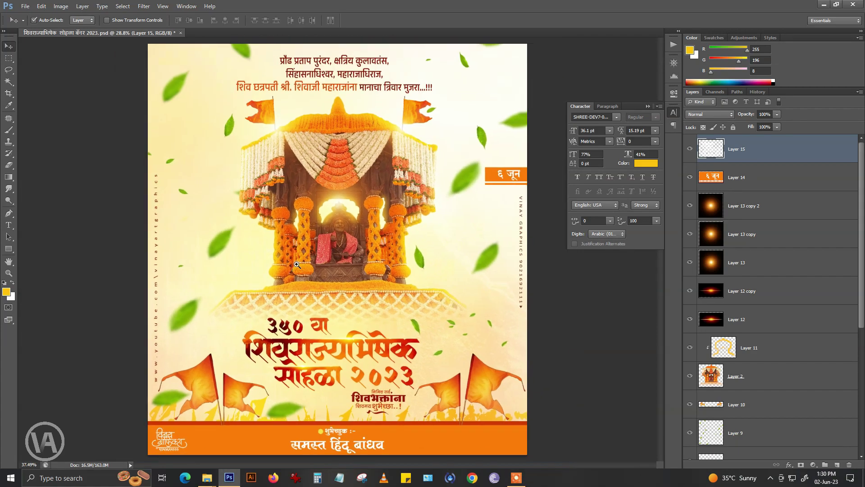
{"action": "left_click", "coordinate": [25, 6]}
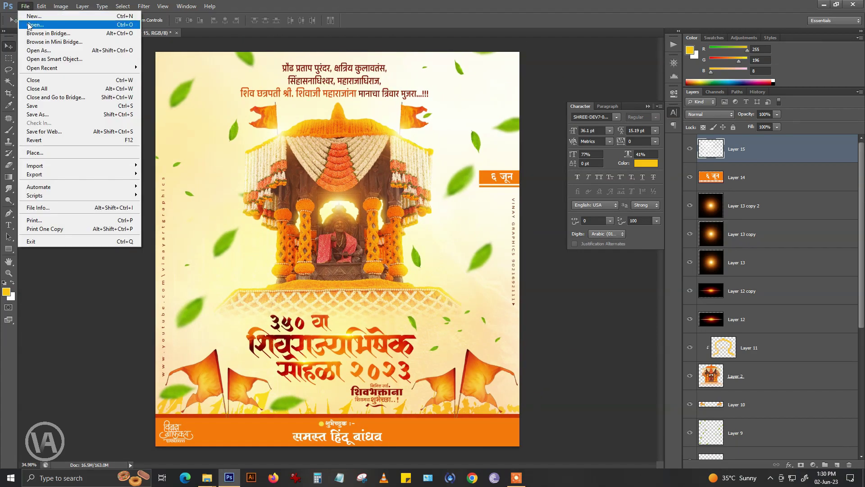
Step: Drag Layer 0 of the 2023-13 garland PNG onto the banner's top corners, then close the PNG
{"action": "left_click", "coordinate": [28, 22]}
{"action": "left_click", "coordinate": [419, 193]}
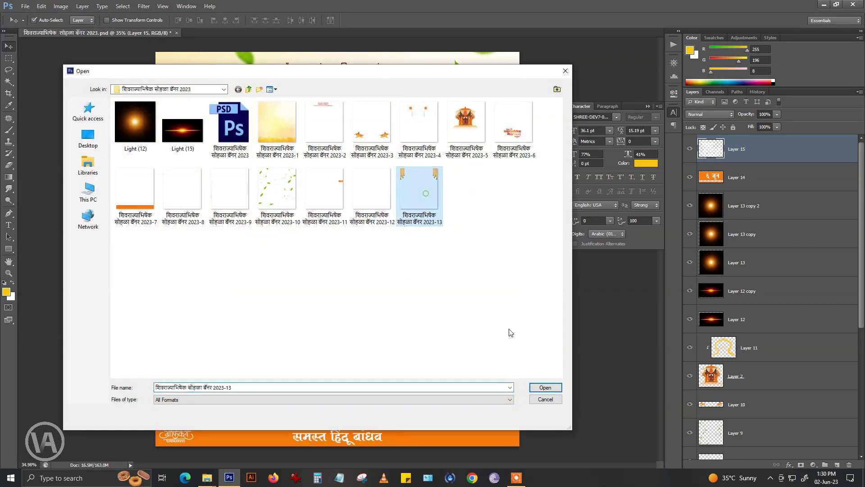
{"action": "left_click", "coordinate": [545, 387]}
{"action": "left_click_drag", "start_coordinate": [233, 33], "coordinate": [162, 286]}
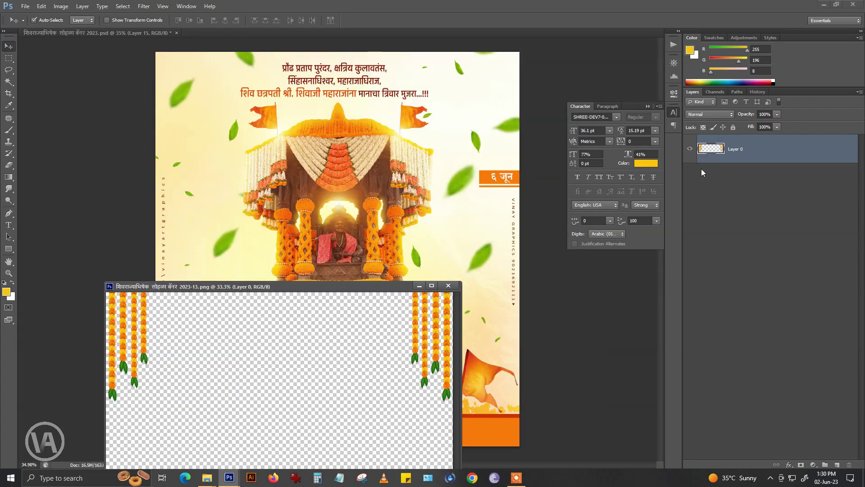
{"action": "left_click_drag", "start_coordinate": [720, 150], "coordinate": [357, 139]}
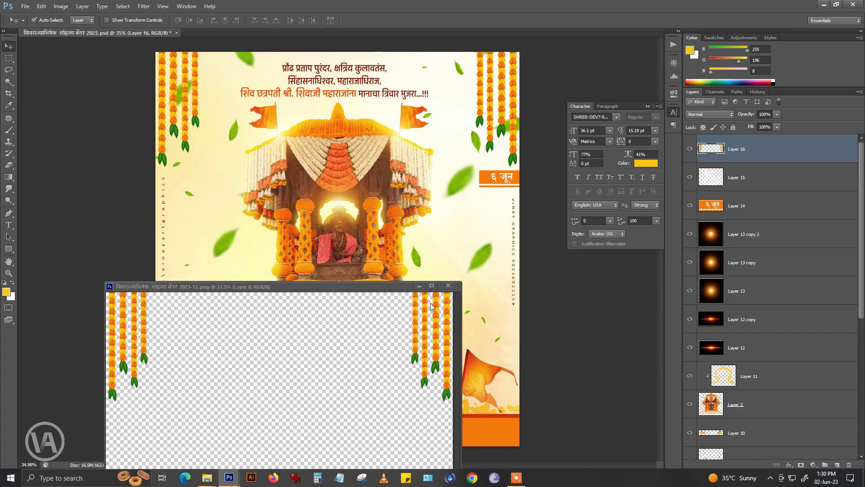
{"action": "left_click", "coordinate": [448, 286]}
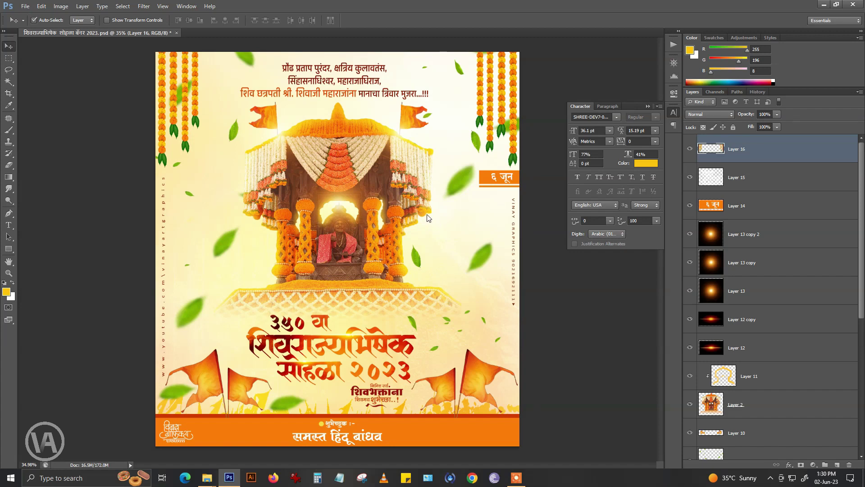
{"action": "scroll", "coordinate": [424, 217], "scroll_direction": "down", "scroll_amount": 1}
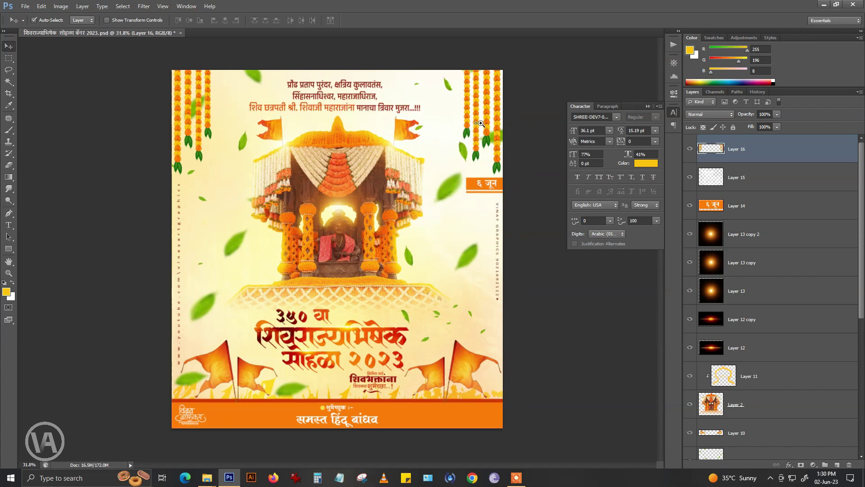
{"action": "scroll", "coordinate": [481, 123], "scroll_direction": "up", "scroll_amount": 1}
{"action": "scroll", "coordinate": [487, 125], "scroll_direction": "down", "scroll_amount": 1}
{"action": "scroll", "coordinate": [787, 297], "scroll_direction": "down", "scroll_amount": 3}
{"action": "scroll", "coordinate": [788, 295], "scroll_direction": "down", "scroll_amount": 2}
{"action": "scroll", "coordinate": [789, 292], "scroll_direction": "up", "scroll_amount": 5}
{"action": "scroll", "coordinate": [790, 292], "scroll_direction": "down", "scroll_amount": 3}
Step: Move Layer 9's falling leaves to the top of the stack and save the document
{"action": "left_click", "coordinate": [754, 290]}
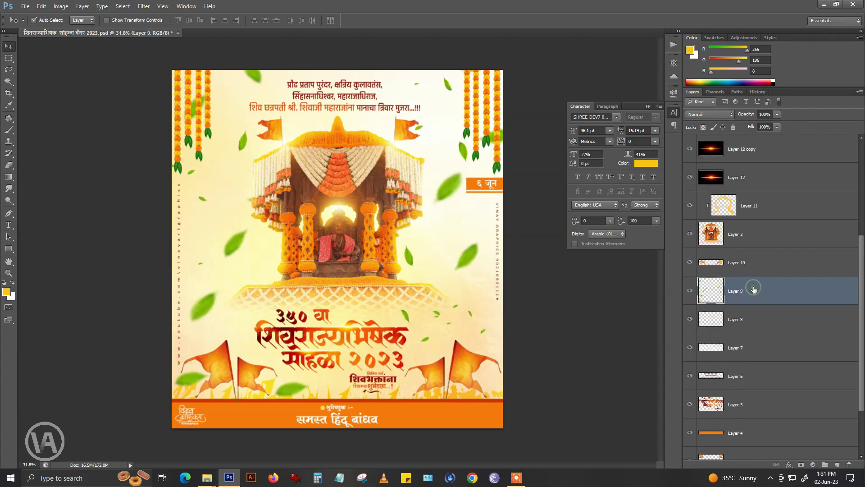
{"action": "key", "text": "ctrl+shift+bracketright"}
{"action": "left_click", "coordinate": [690, 149]}
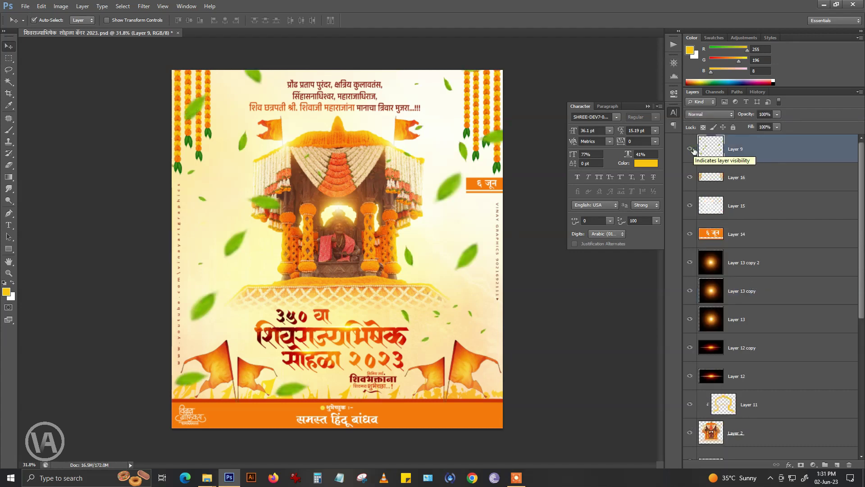
{"action": "scroll", "coordinate": [464, 277], "scroll_direction": "up", "scroll_amount": 1}
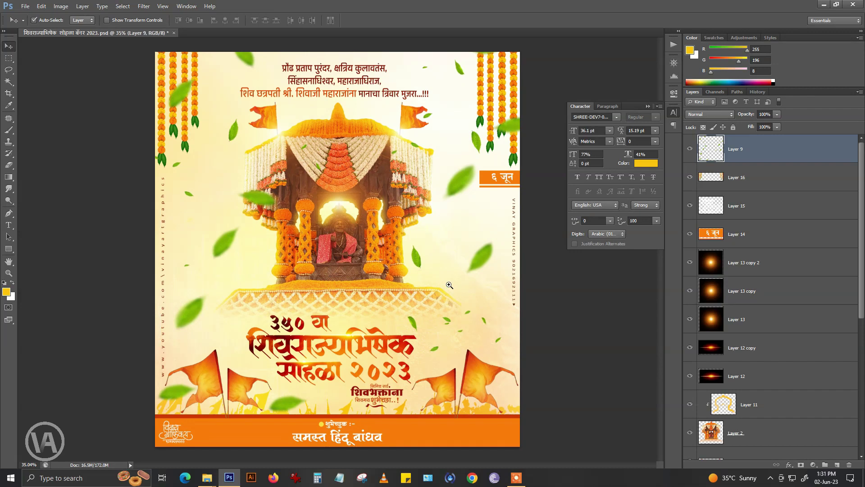
{"action": "key", "text": "ctrl+s"}
Step: Group Layers 9 through 3 plus Layer 1 into a group named 'Final'
{"action": "scroll", "coordinate": [452, 283], "scroll_direction": "down", "scroll_amount": 1}
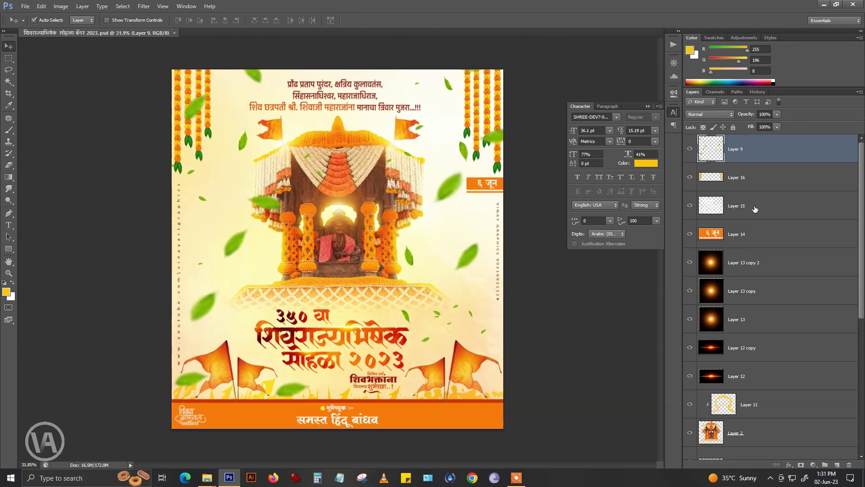
{"action": "scroll", "coordinate": [755, 209], "scroll_direction": "down", "scroll_amount": 3}
{"action": "scroll", "coordinate": [768, 188], "scroll_direction": "down", "scroll_amount": 2}
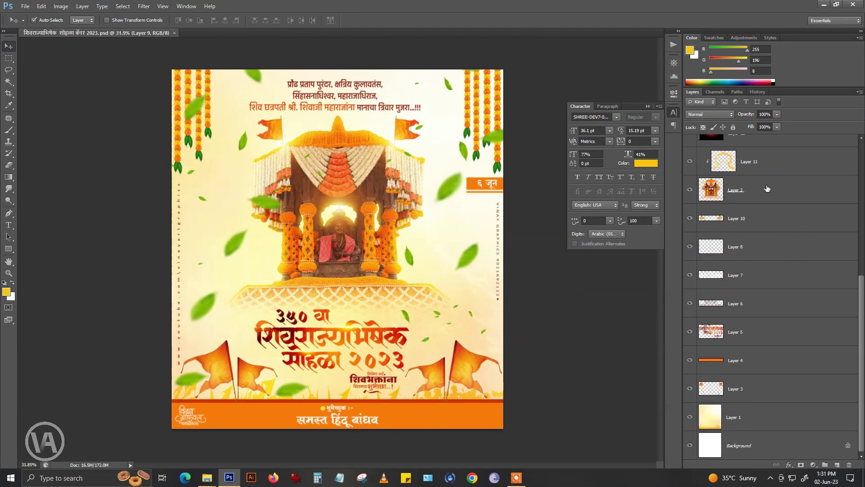
{"action": "left_click", "coordinate": [738, 400], "text": "shift"}
{"action": "key", "text": "ctrl+g"}
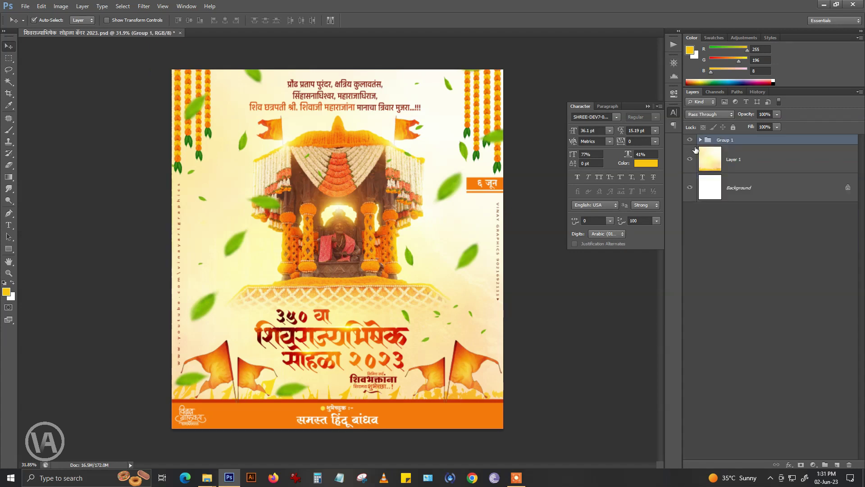
{"action": "left_click_drag", "start_coordinate": [733, 157], "coordinate": [753, 140]}
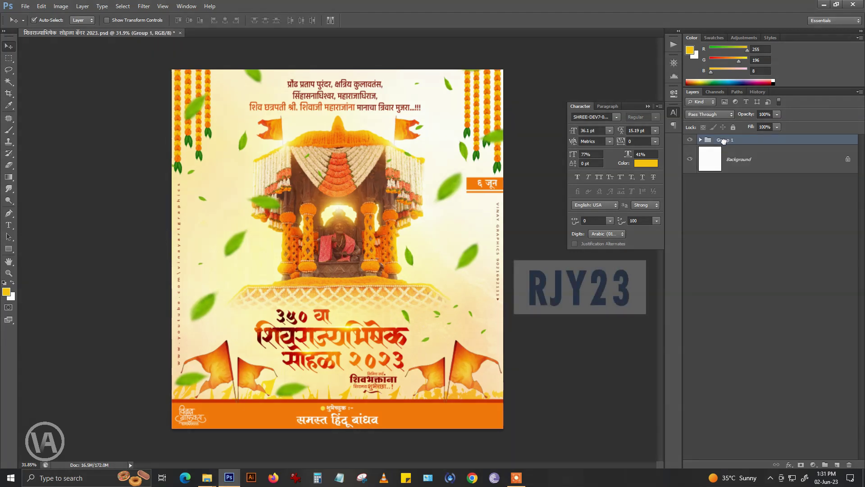
{"action": "double_click", "coordinate": [726, 140]}
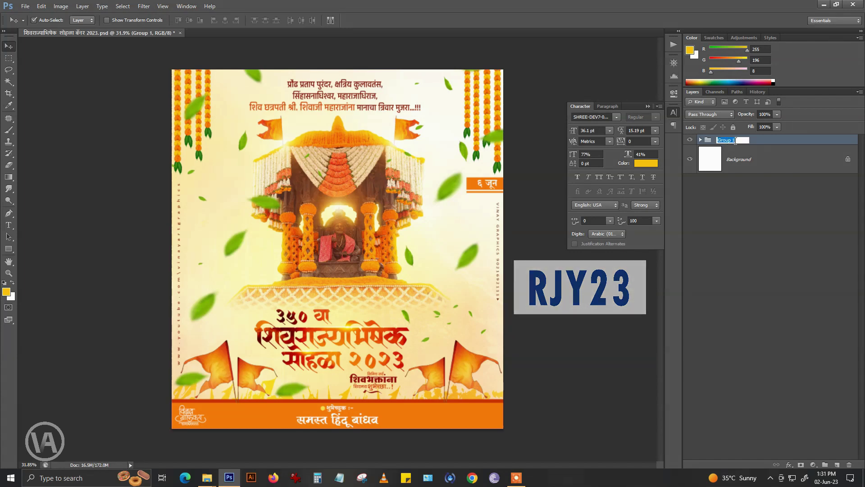
{"action": "type", "text": "Fin"}
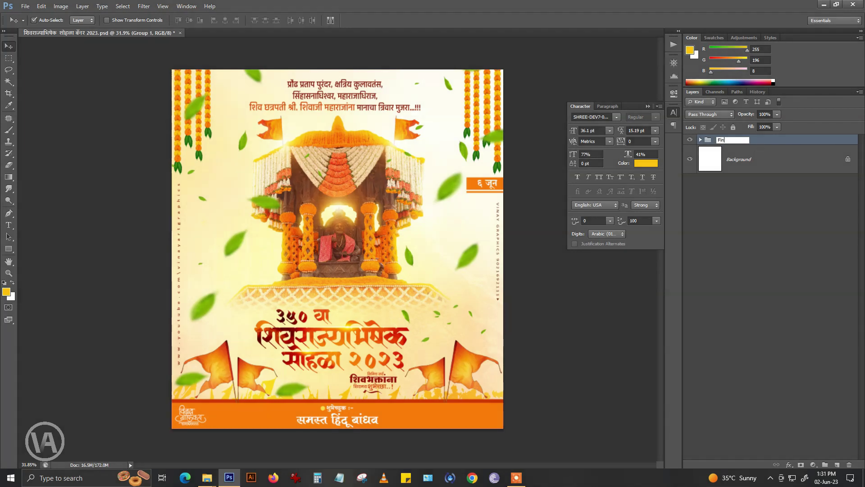
{"action": "type", "text": "al"}
{"action": "key", "text": "Return"}
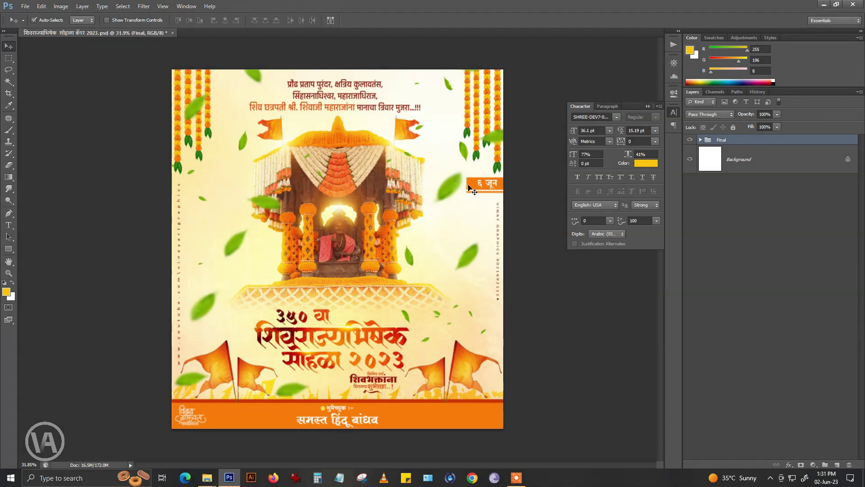
{"action": "scroll", "coordinate": [459, 188], "scroll_direction": "up", "scroll_amount": 1}
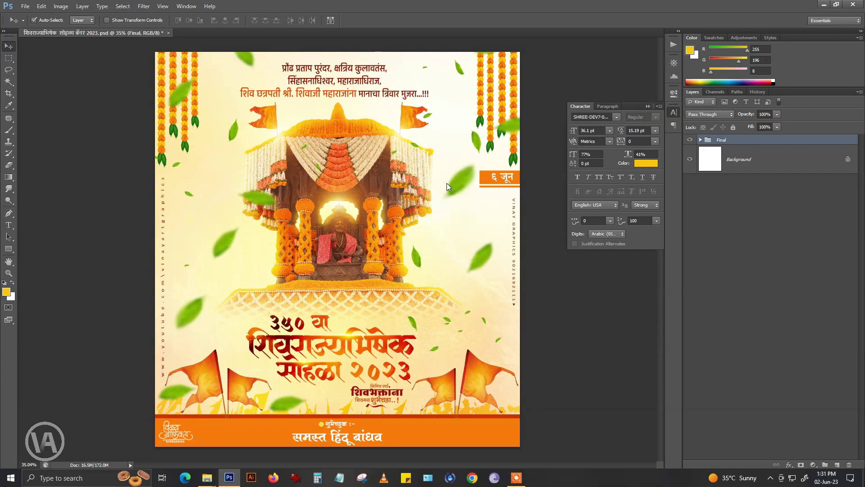
{"action": "key", "text": "ctrl+shift+s"}
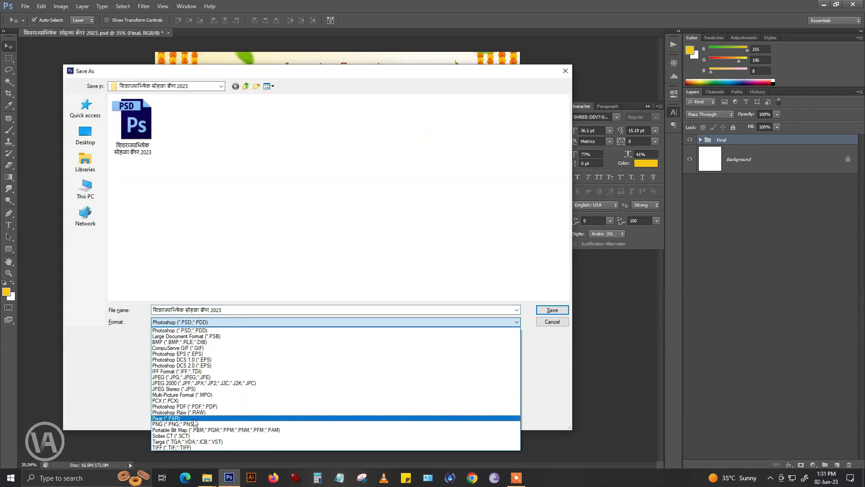
Step: Save the banner as a PNG ending the file name with '_Final', accepting the PNG options
{"action": "left_click", "coordinate": [196, 424]}
{"action": "left_click", "coordinate": [222, 310]}
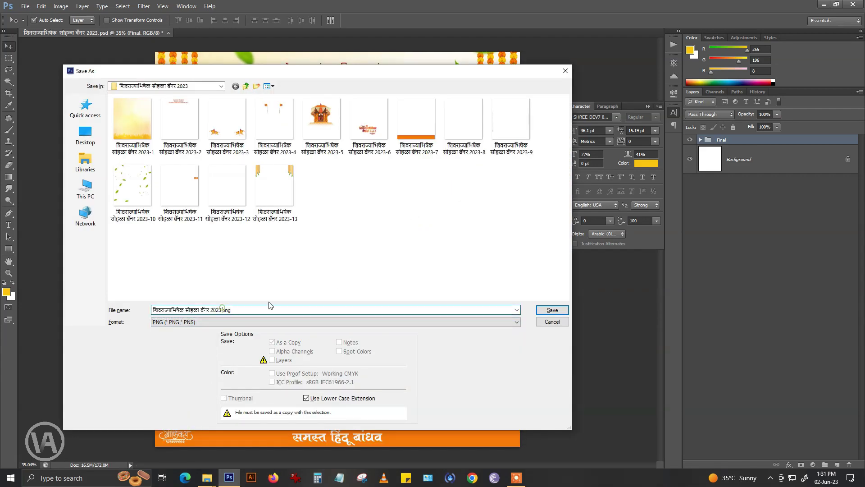
{"action": "key", "text": "BackSpace"}
{"action": "type", "text": "_"}
{"action": "type", "text": "Final"}
{"action": "left_click", "coordinate": [552, 310]}
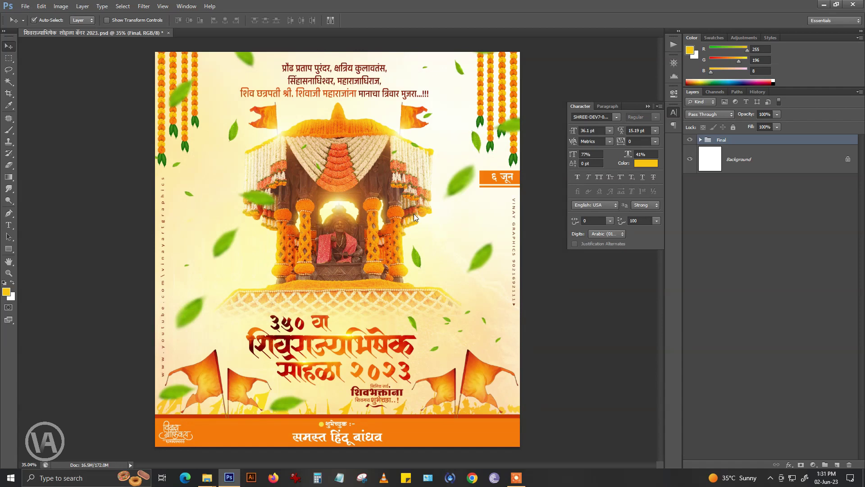
{"action": "left_click", "coordinate": [456, 151]}
Step: Save and close the banner document, acknowledging the save notice
{"action": "key", "text": "ctrl+s"}
{"action": "key", "text": "ctrl+w"}
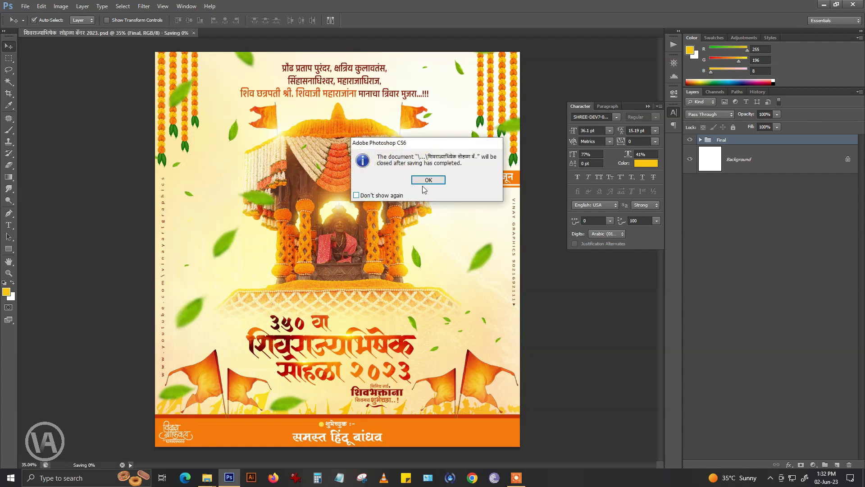
{"action": "left_click", "coordinate": [427, 179]}
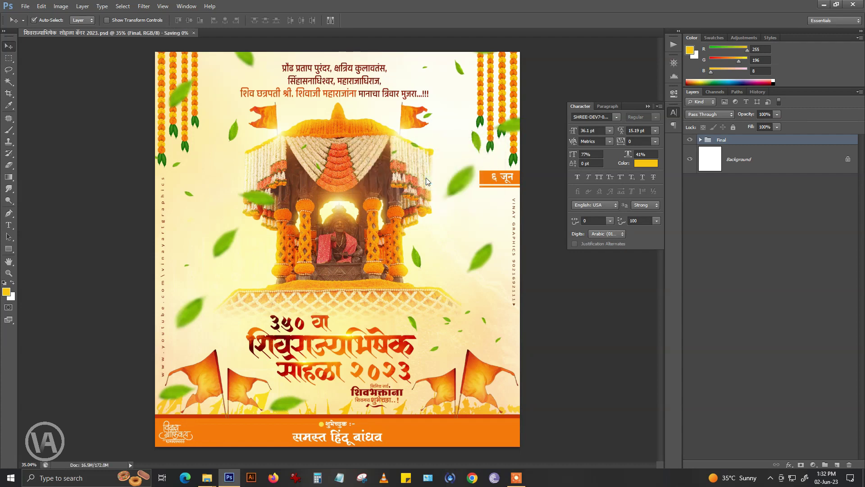